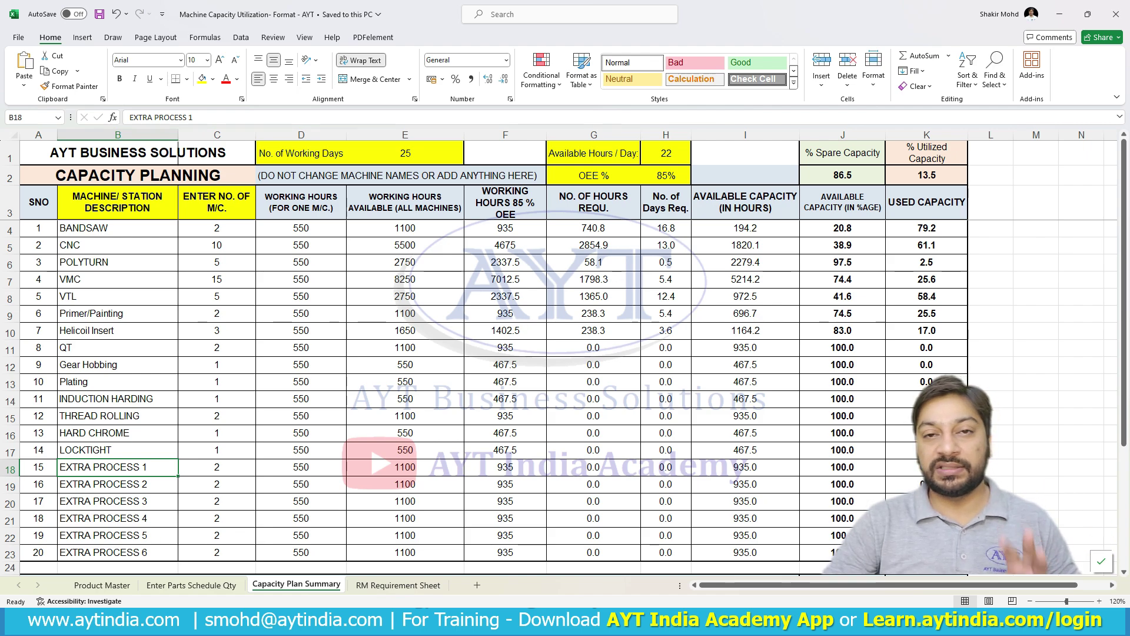
Step: Review the number of machines entered for the first seven stations, from BANDSAW to Helicoil Insert
click(118, 228)
click(216, 228)
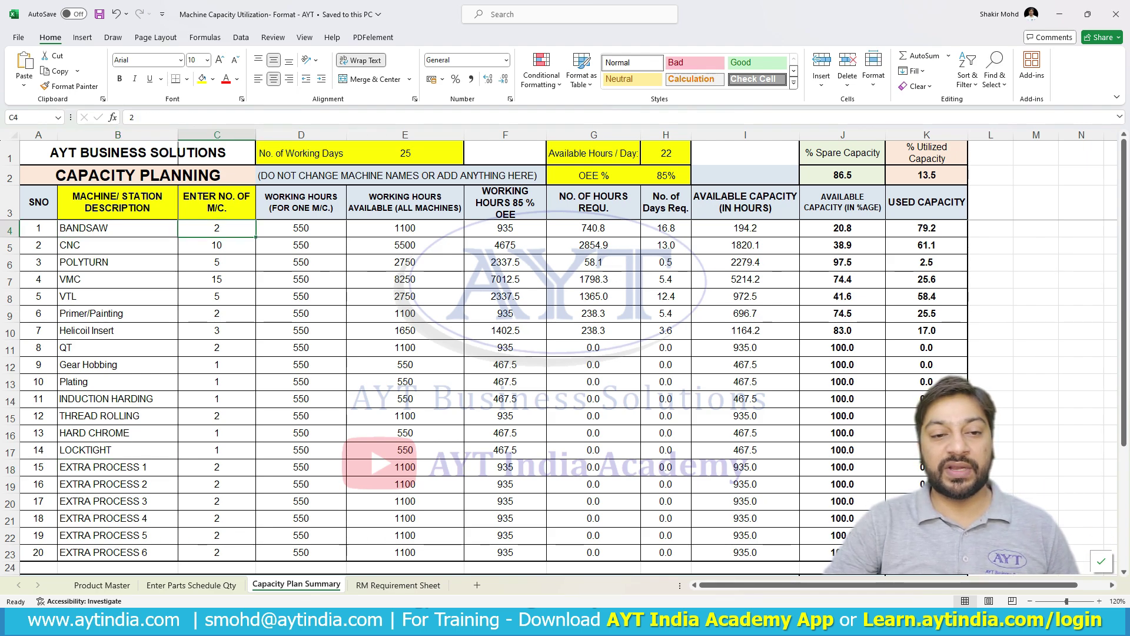
click(217, 246)
click(217, 262)
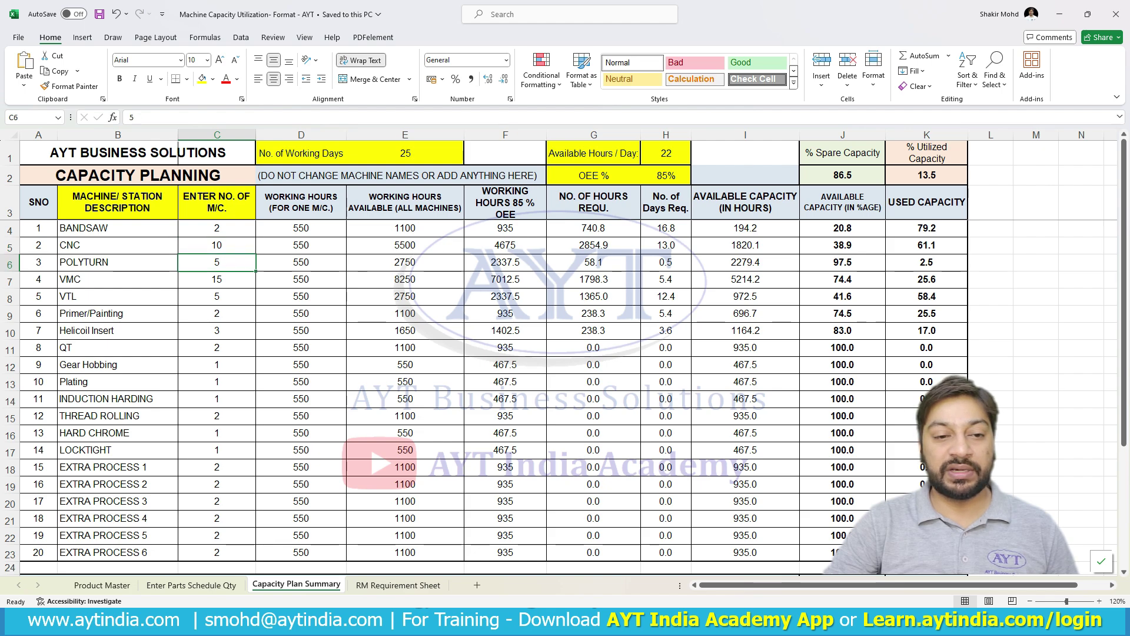
click(216, 280)
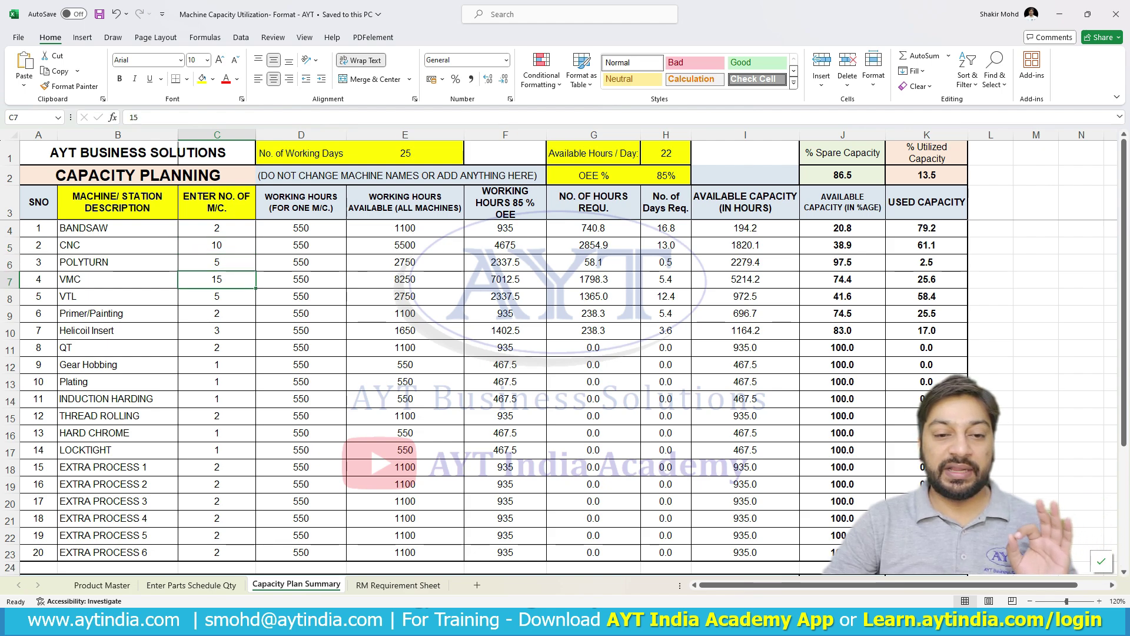
click(216, 296)
click(217, 314)
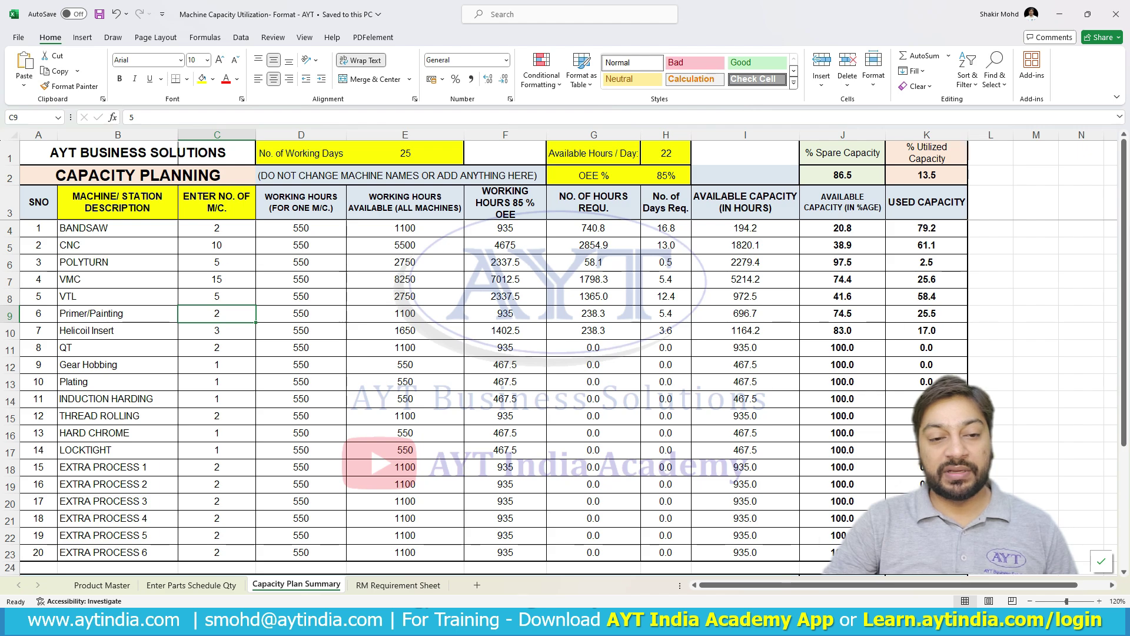
click(216, 331)
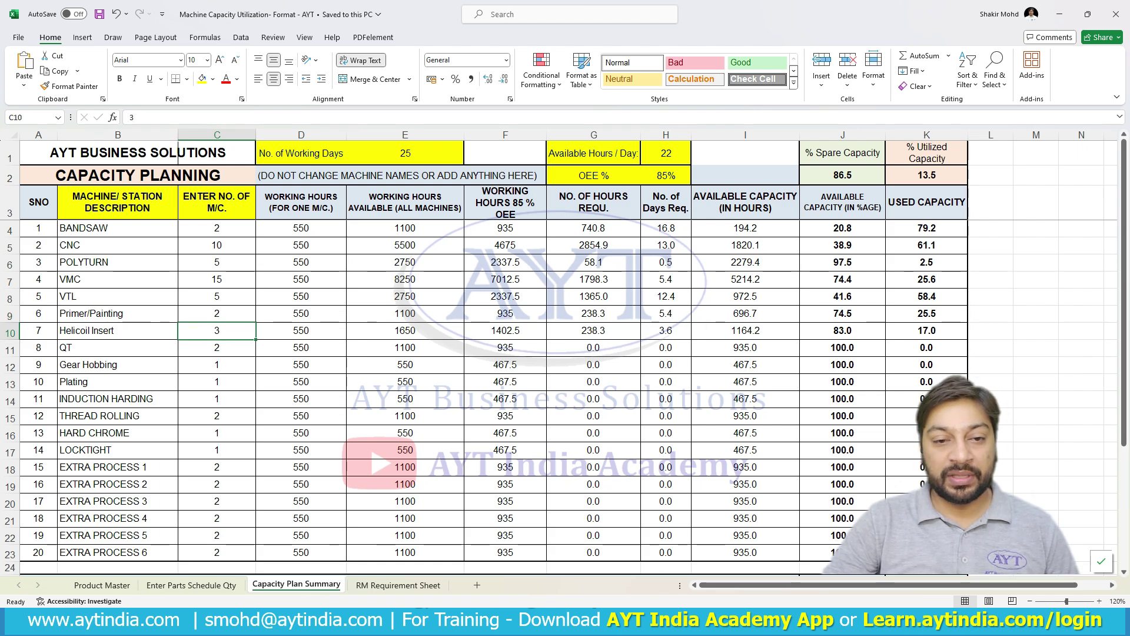
Step: Select the complete list of machine and station names, from BANDSAW to EXTRA PROCESS 6
drag(118, 228, 118, 552)
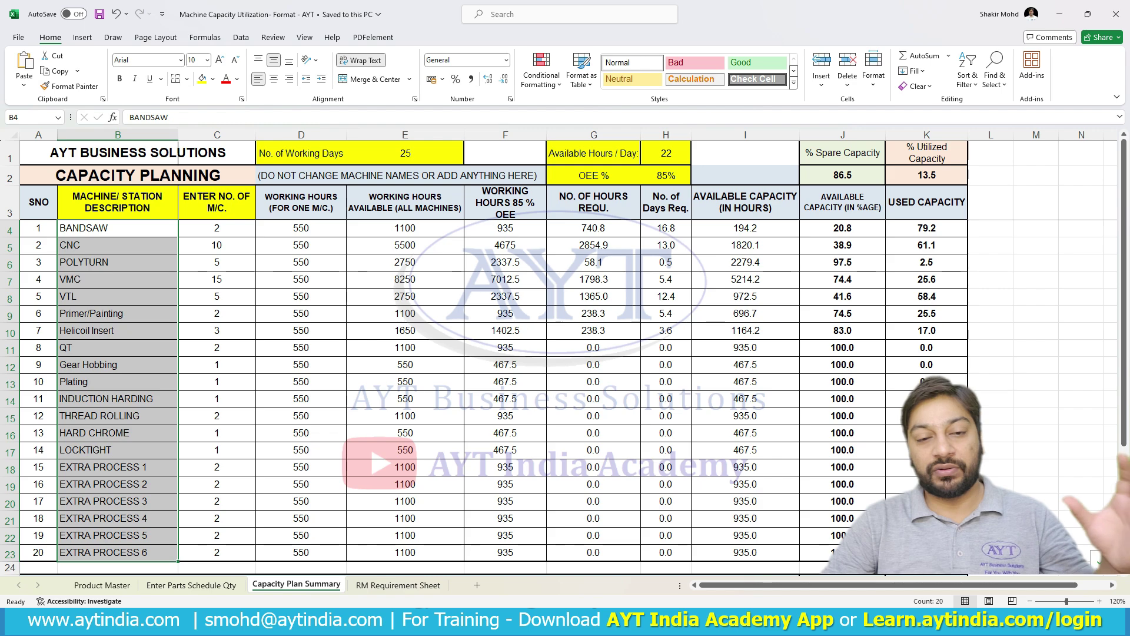
click(118, 228)
drag(118, 228, 118, 552)
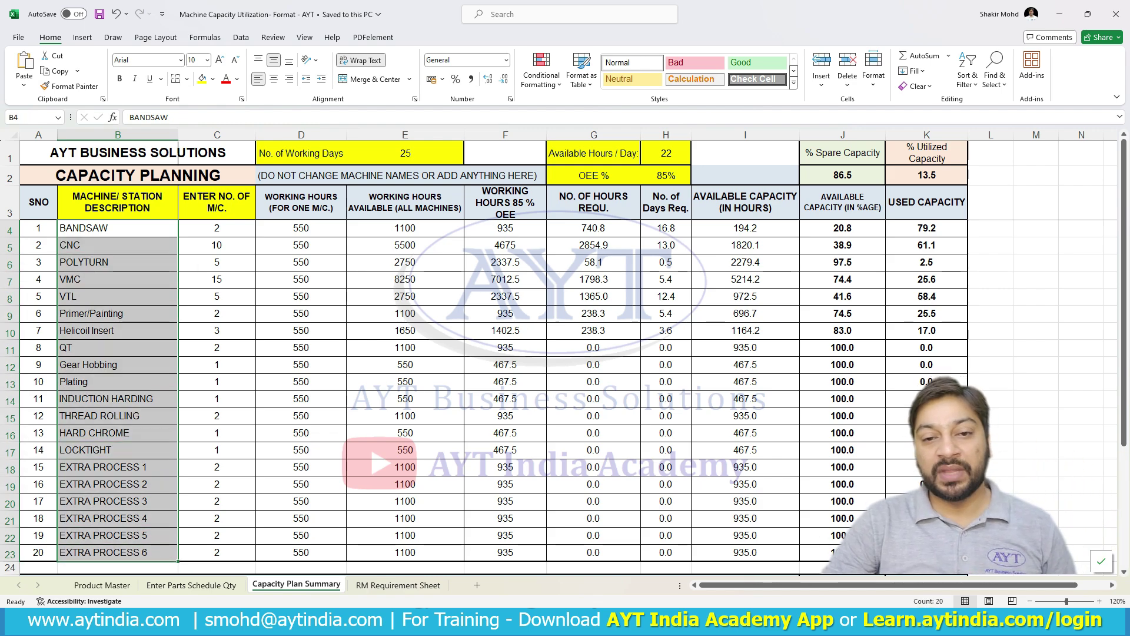
Step: Examine the BANDSAW formula for one machine's working hours and the working days and available hours cells it references
drag(301, 229, 301, 553)
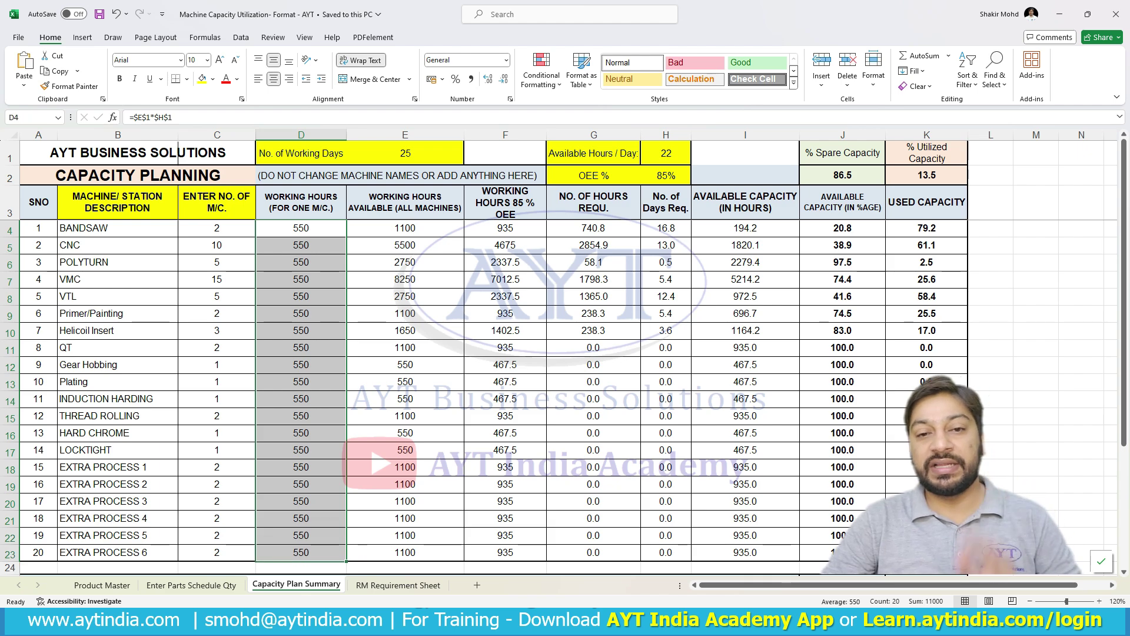
click(300, 228)
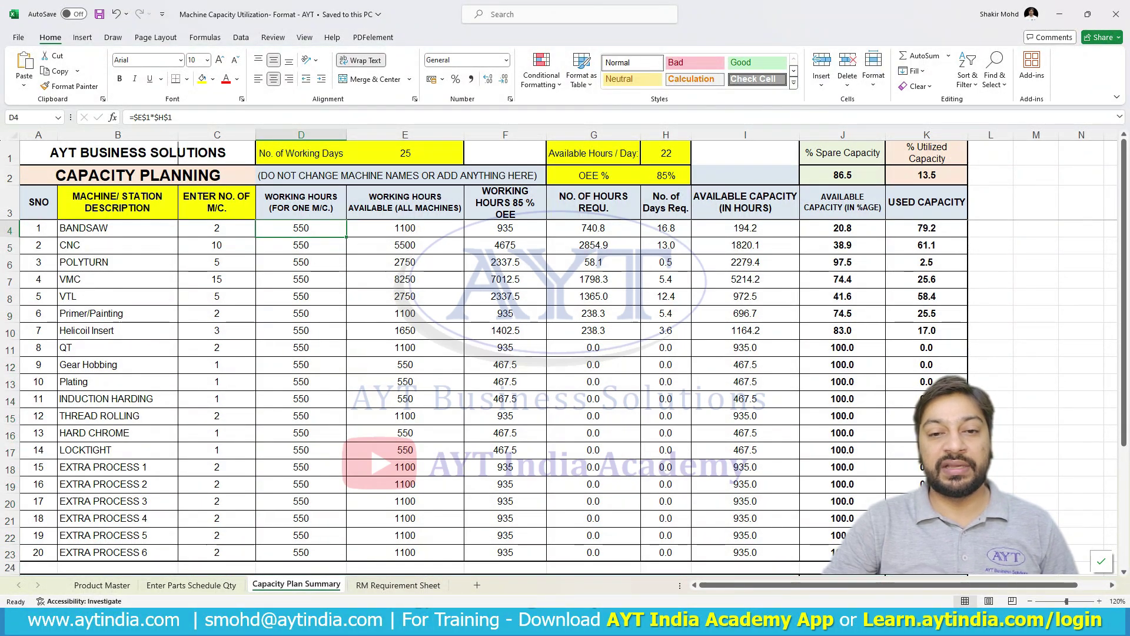
key(F2)
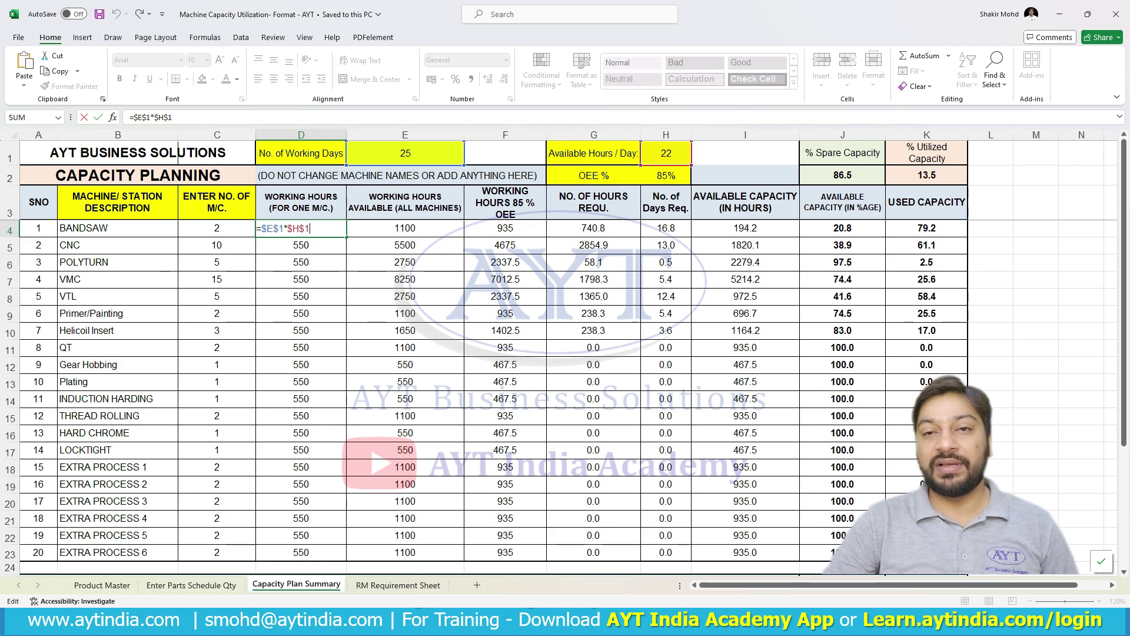
key(Escape)
click(405, 153)
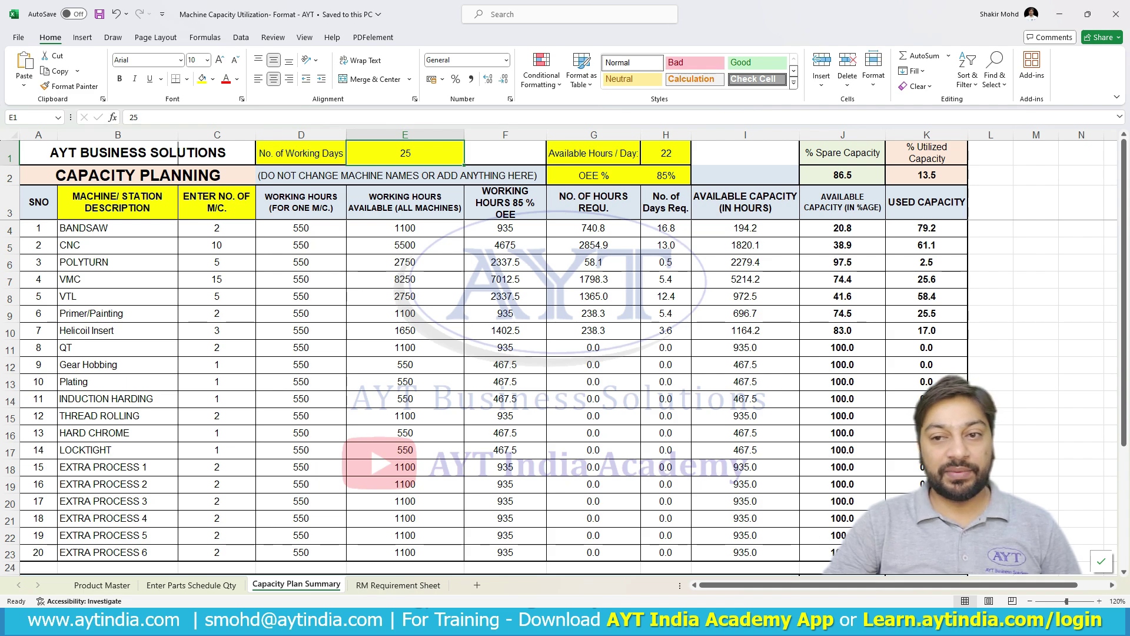
click(666, 153)
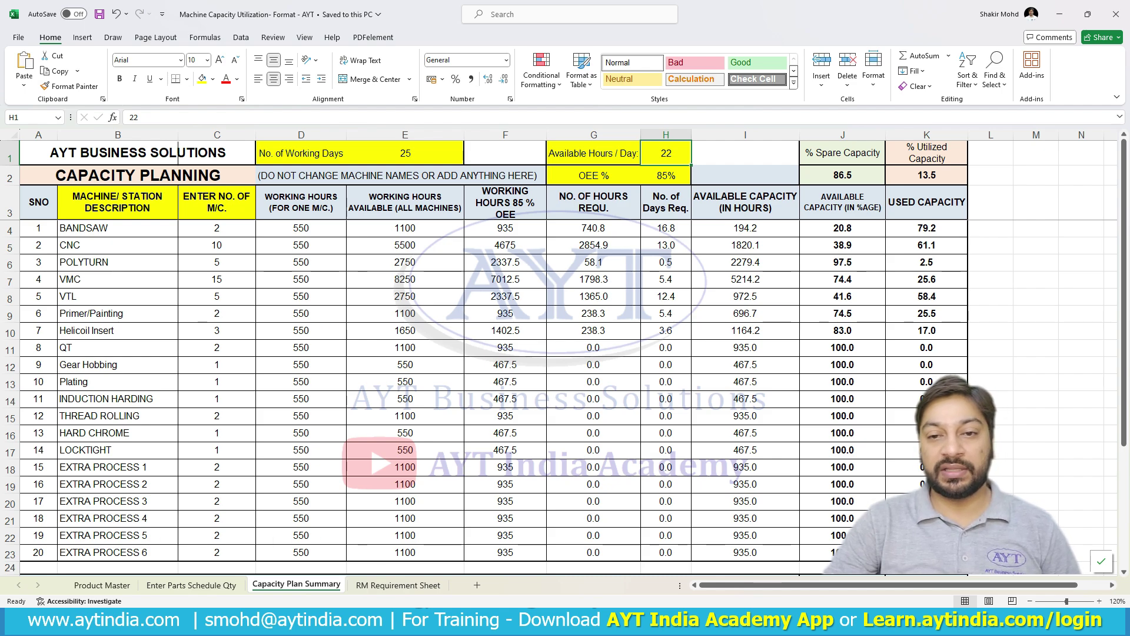
Step: Set the number of working days in E1 to 26
click(405, 153)
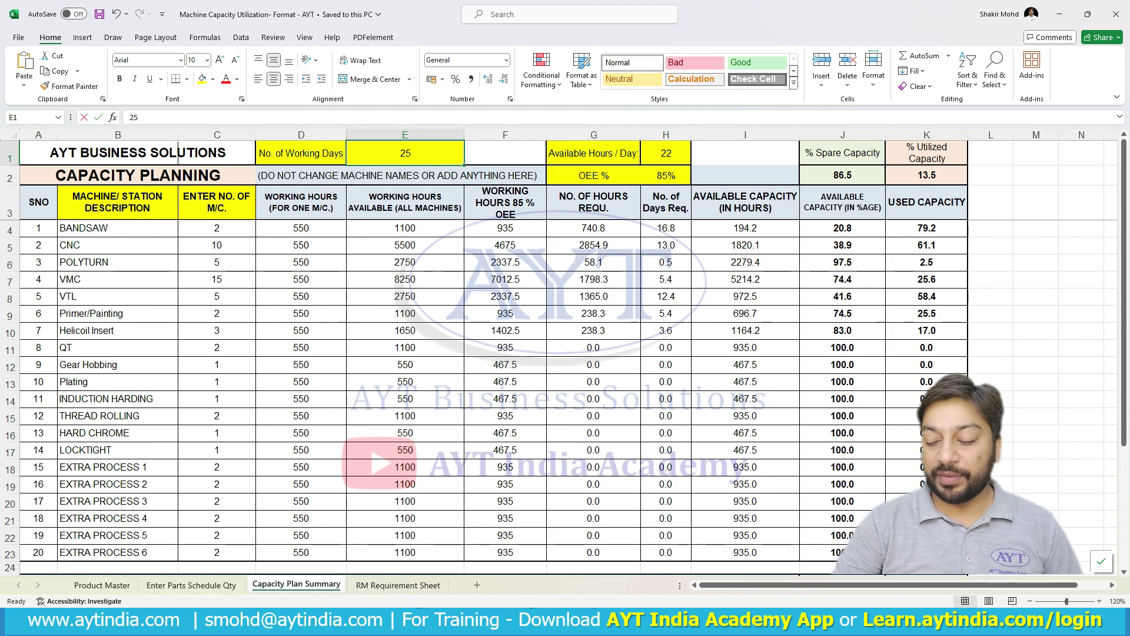
key(BackSpace)
text(6)
key(Return)
right_click(436, 155)
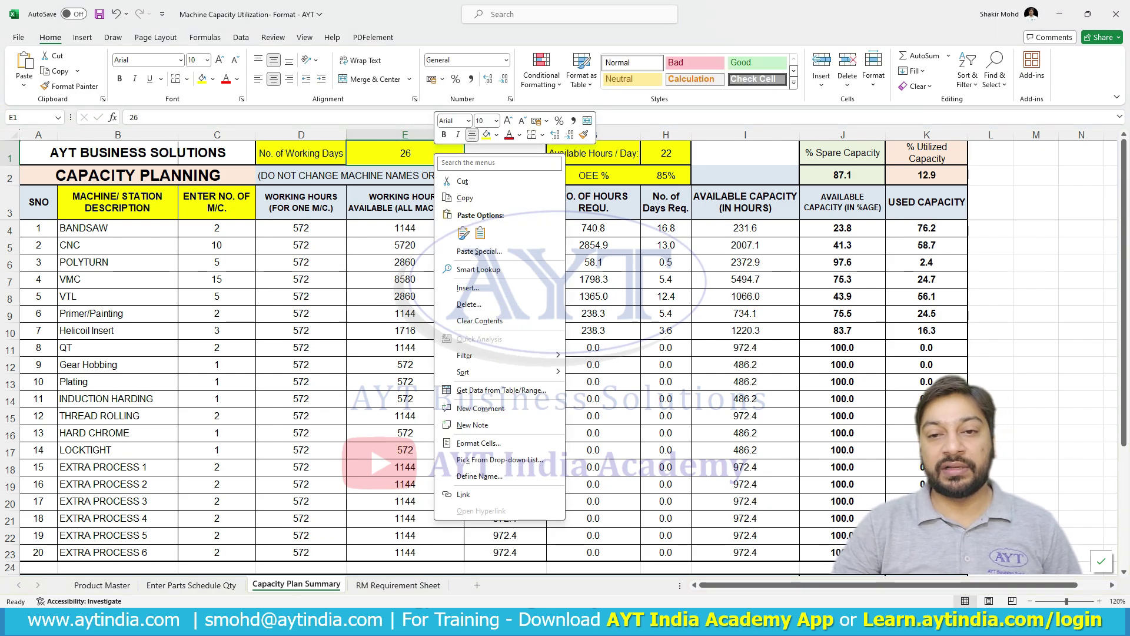
key(Escape)
Step: Inspect the BANDSAW formulas for one machine's working hours, all machines' working hours and working hours with OEE
click(301, 228)
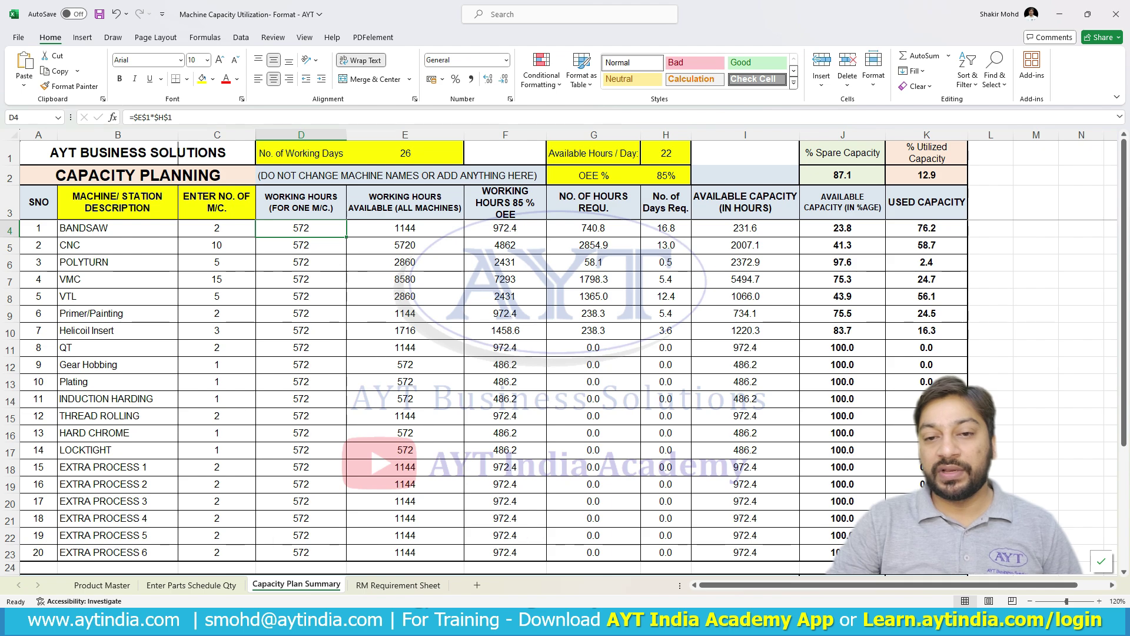
click(405, 228)
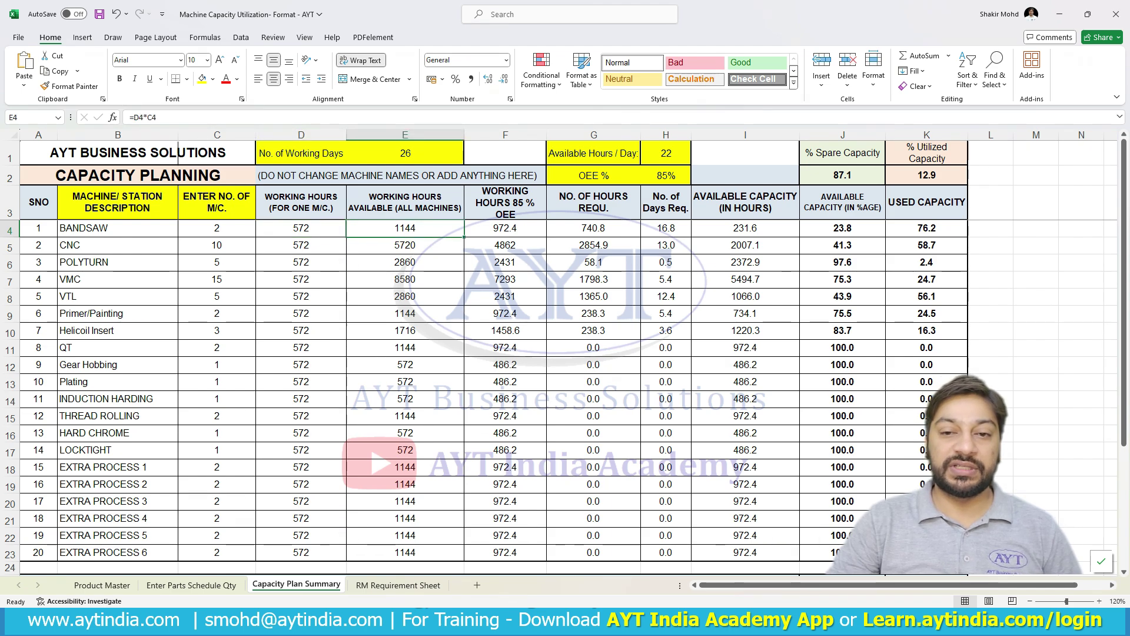
key(F2)
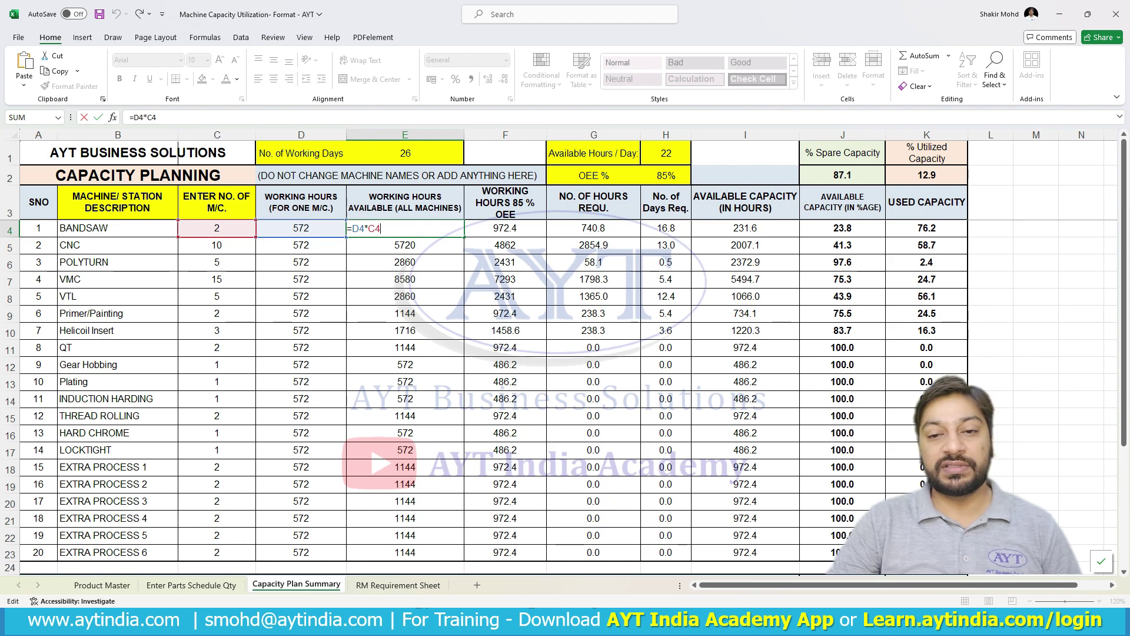
key(Escape)
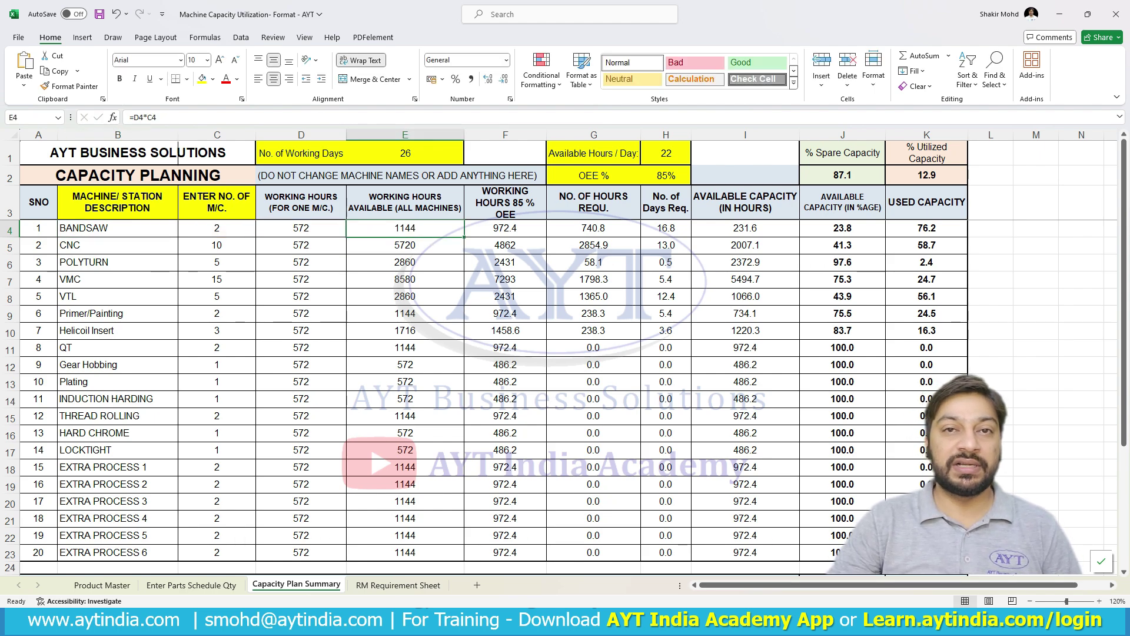
key(Right)
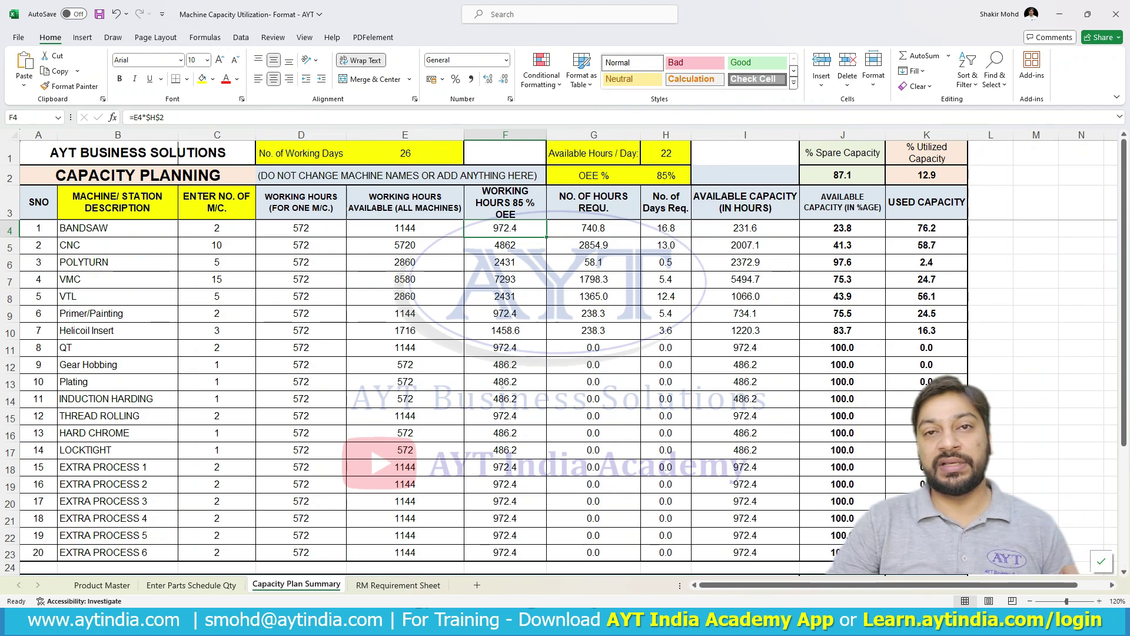
Step: Set the OEE percentage in H2 to 90% and select the OEE working hours of all stations
click(666, 176)
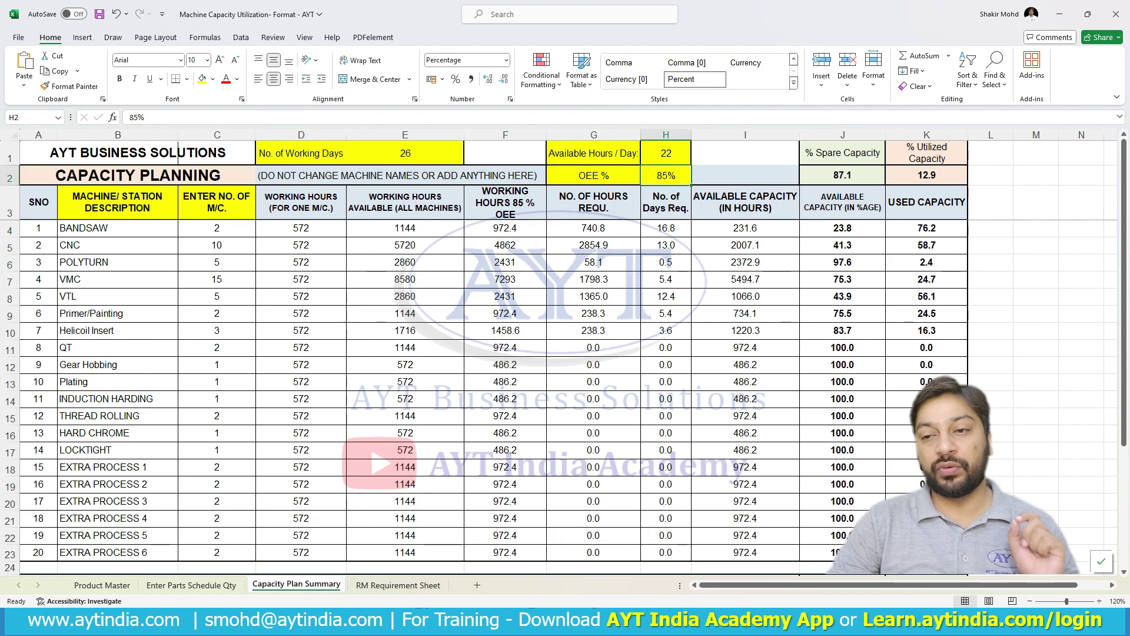
text(90)
key(Return)
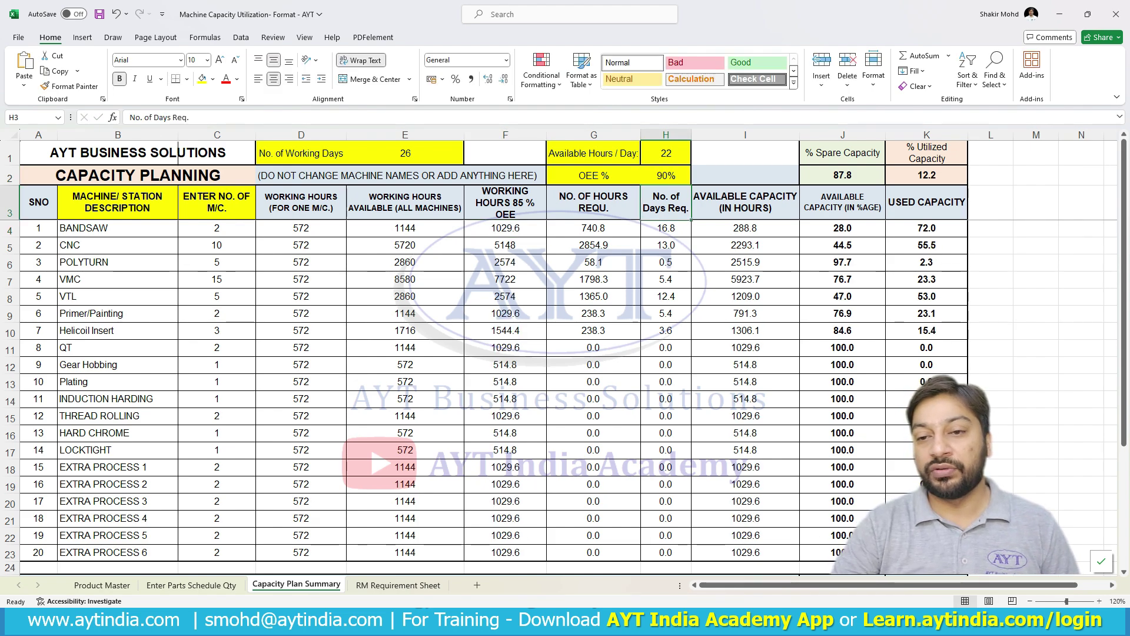
drag(505, 228, 505, 552)
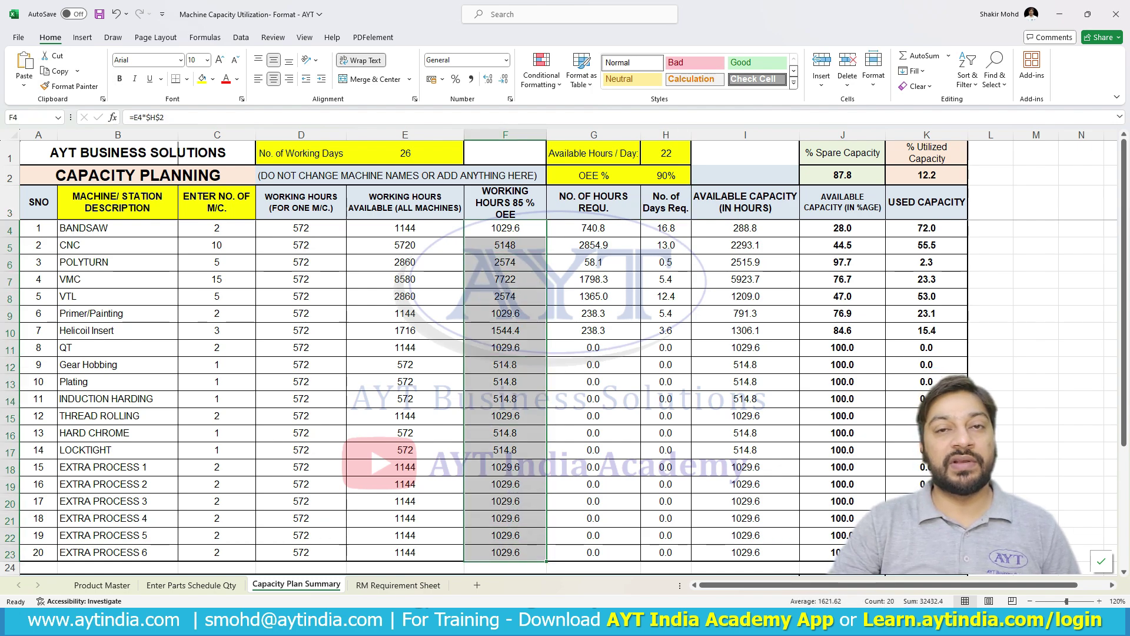
Step: Set the OEE percentage in H2 back to 85%
click(666, 175)
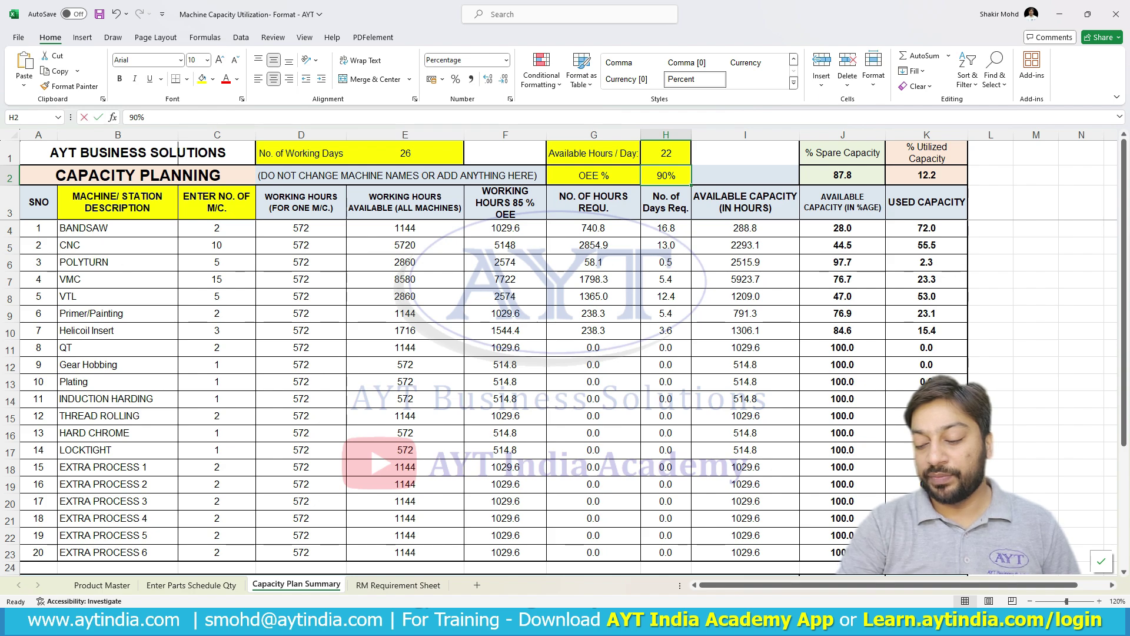
text(85)
key(Return)
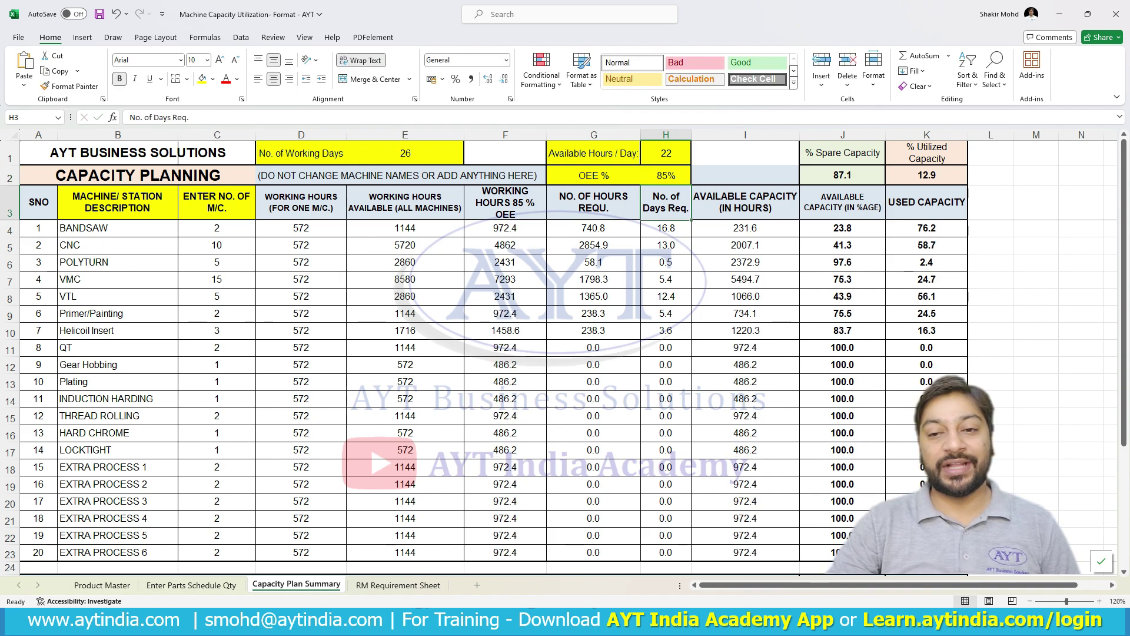
Step: Check the BANDSAW formulas for available working hours, OEE working hours, hours required and days required
click(505, 229)
click(405, 228)
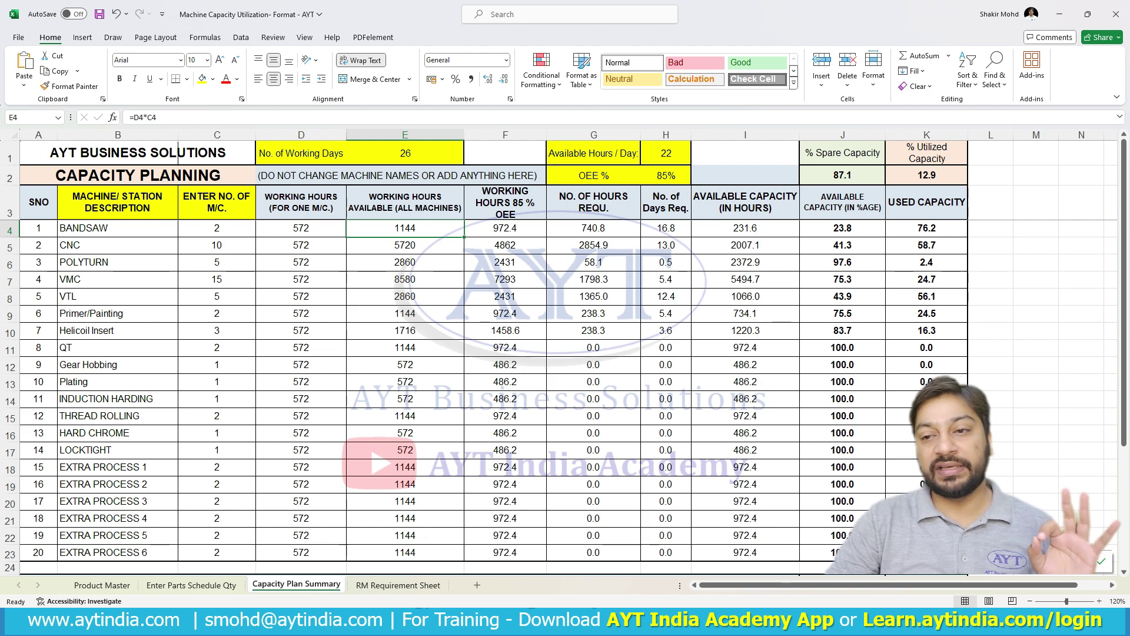
click(505, 228)
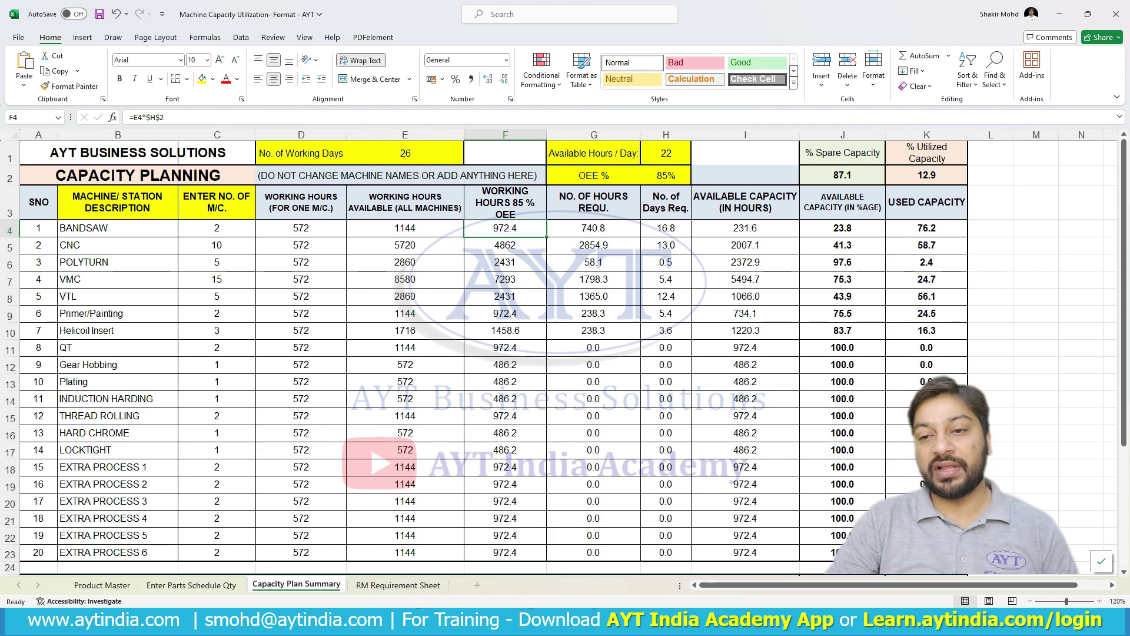
click(593, 228)
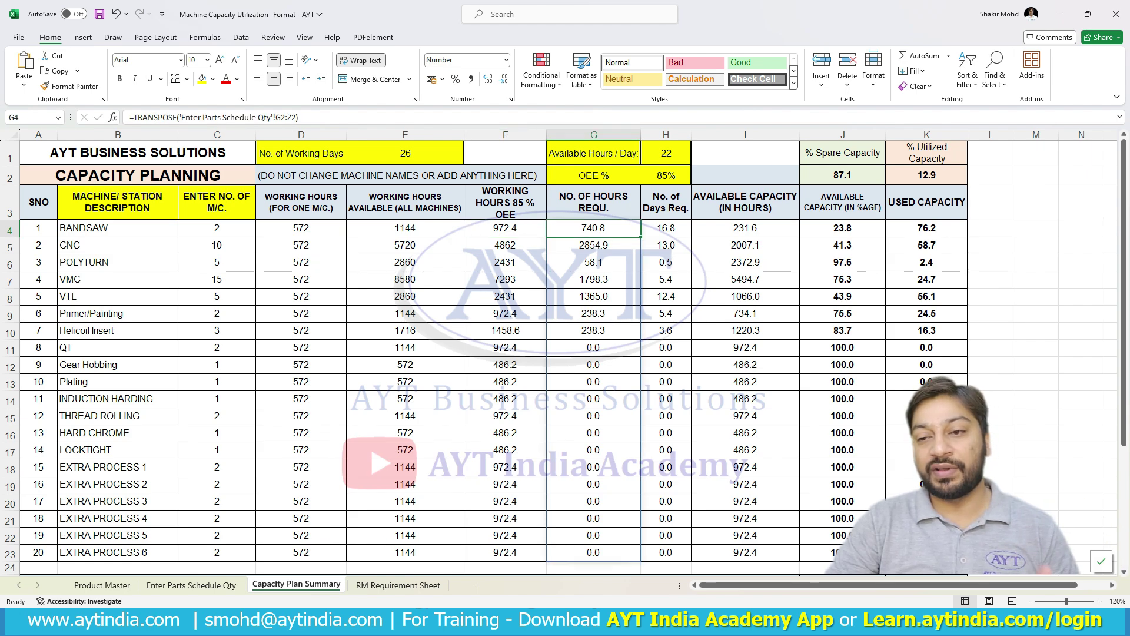
click(665, 228)
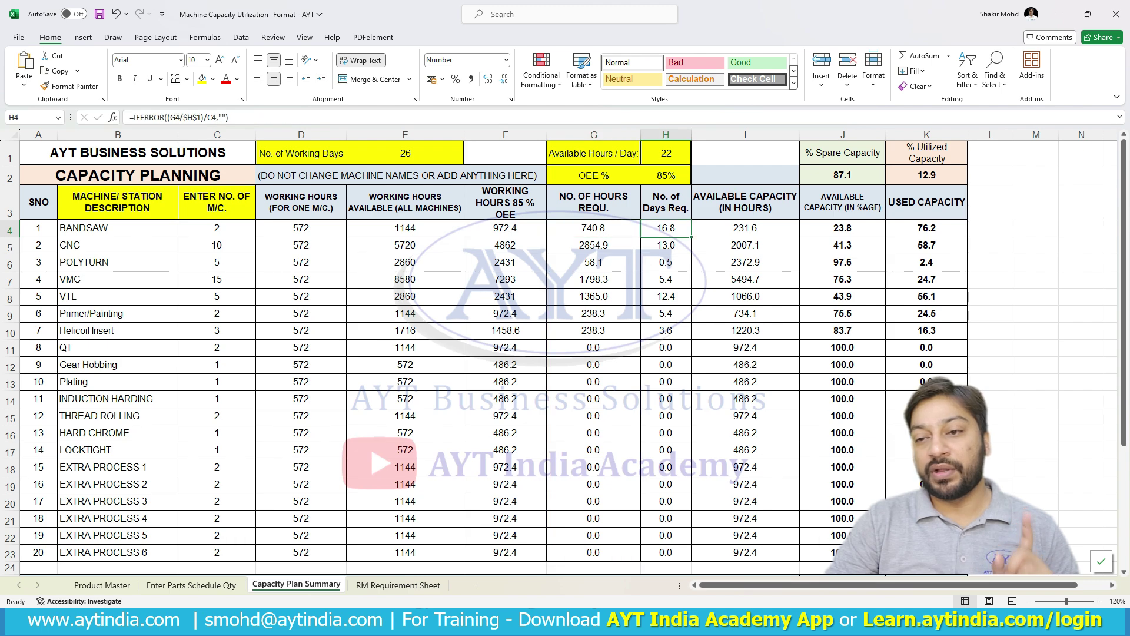
Step: Fill the header cells G3:K3, from hours required to used capacity, with light orange
drag(593, 202, 927, 202)
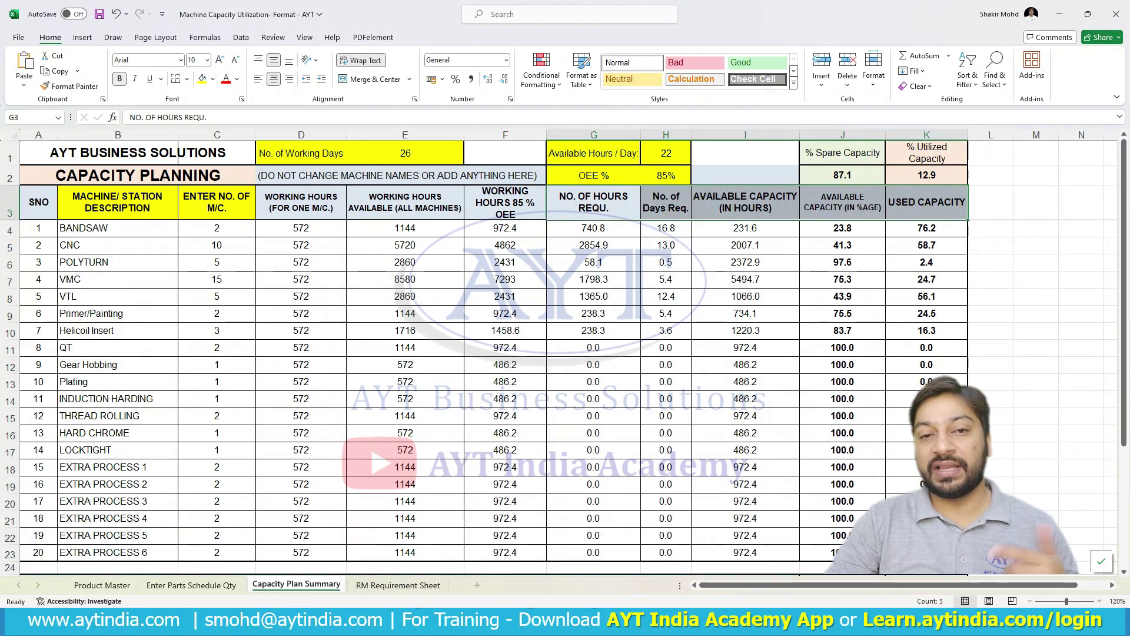
click(212, 79)
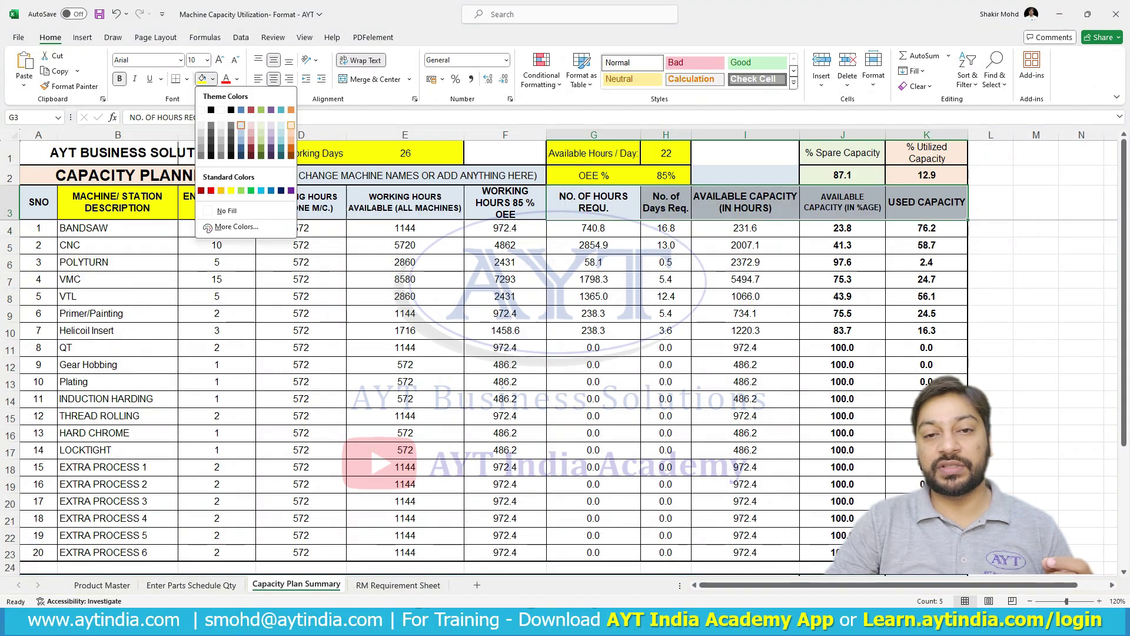
click(291, 124)
drag(593, 202, 926, 202)
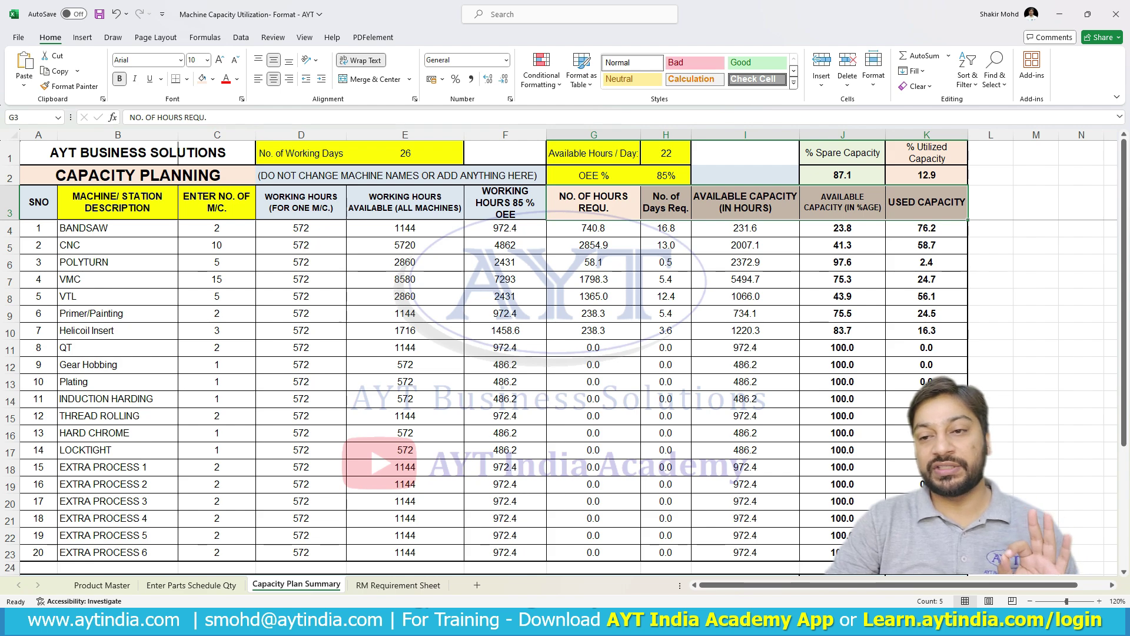
Step: Check the BANDSAW formulas for days required and available capacity in hours, tracing the cells the capacity formula subtracts
click(594, 202)
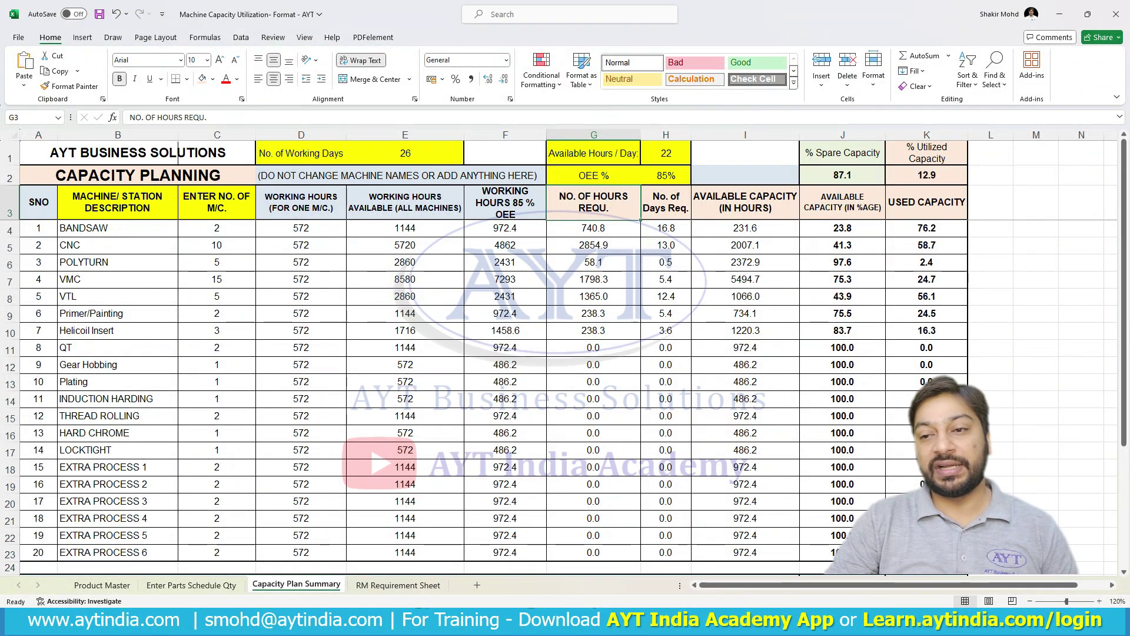
click(665, 203)
click(665, 228)
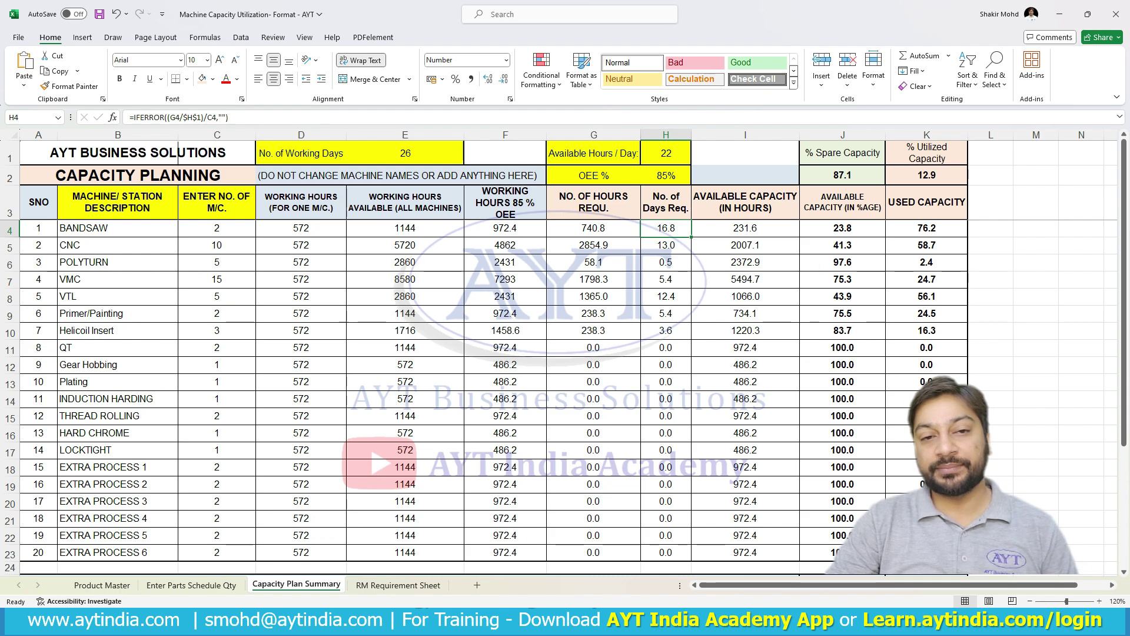
click(745, 203)
click(745, 228)
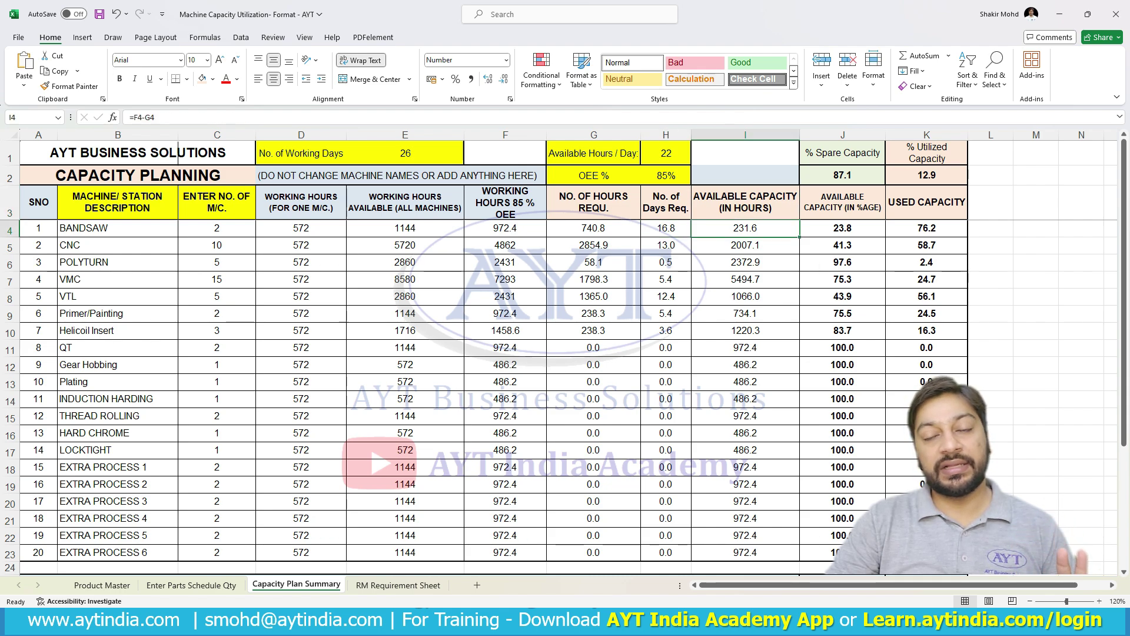
key(F2)
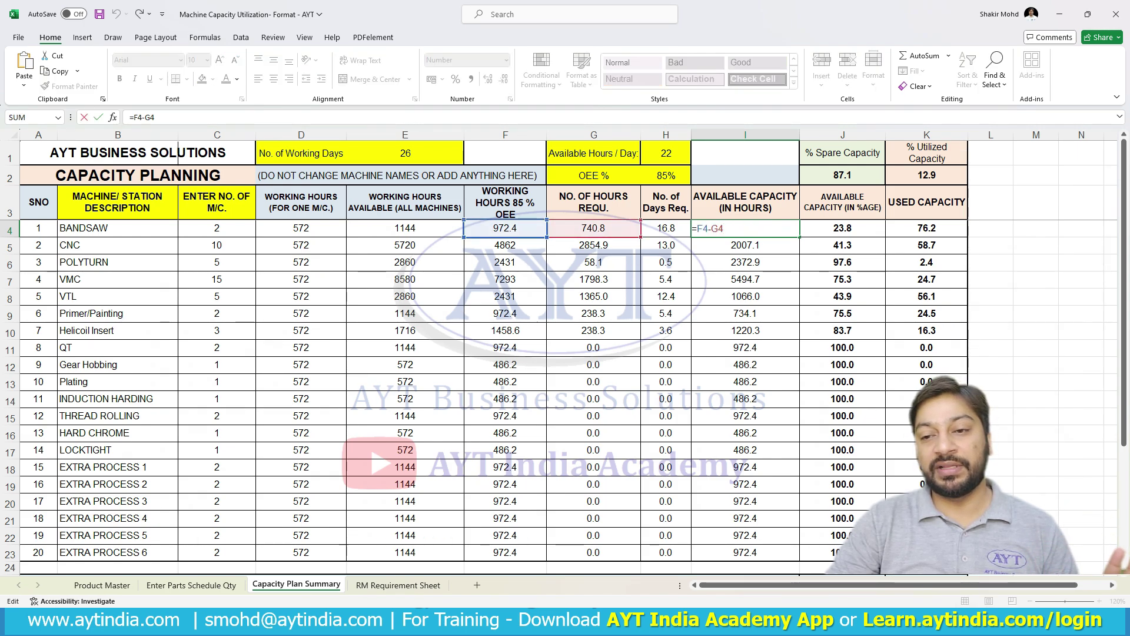
key(Escape)
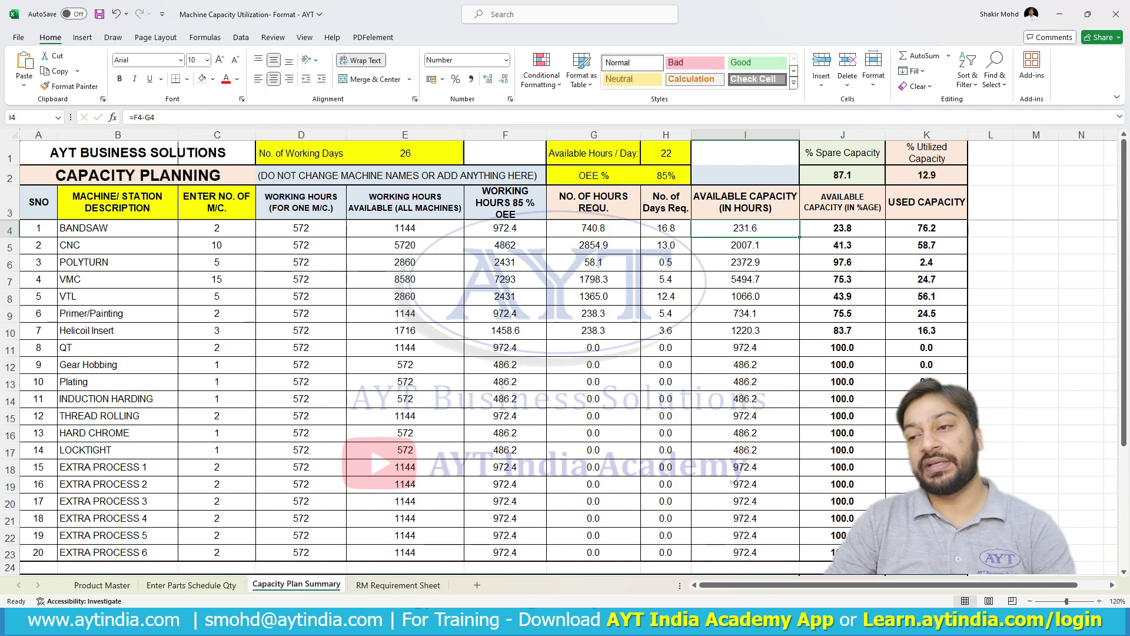
Step: Review the available capacity percentages from BANDSAW to POLYTURN and the used capacity values from BANDSAW to Primer/Painting
click(842, 228)
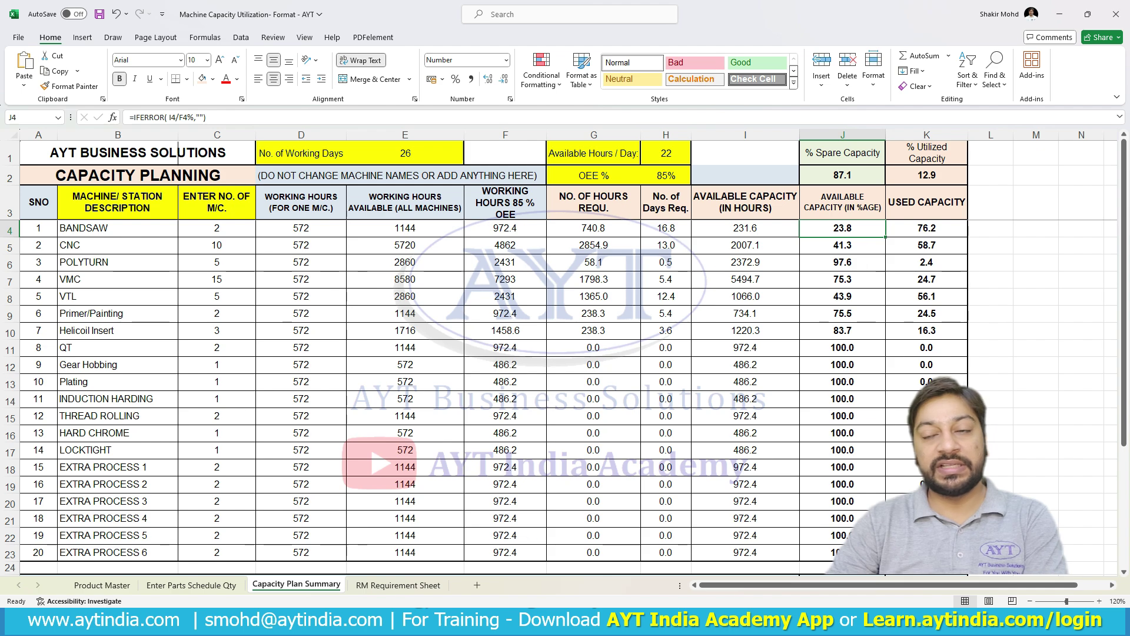
click(842, 246)
click(843, 263)
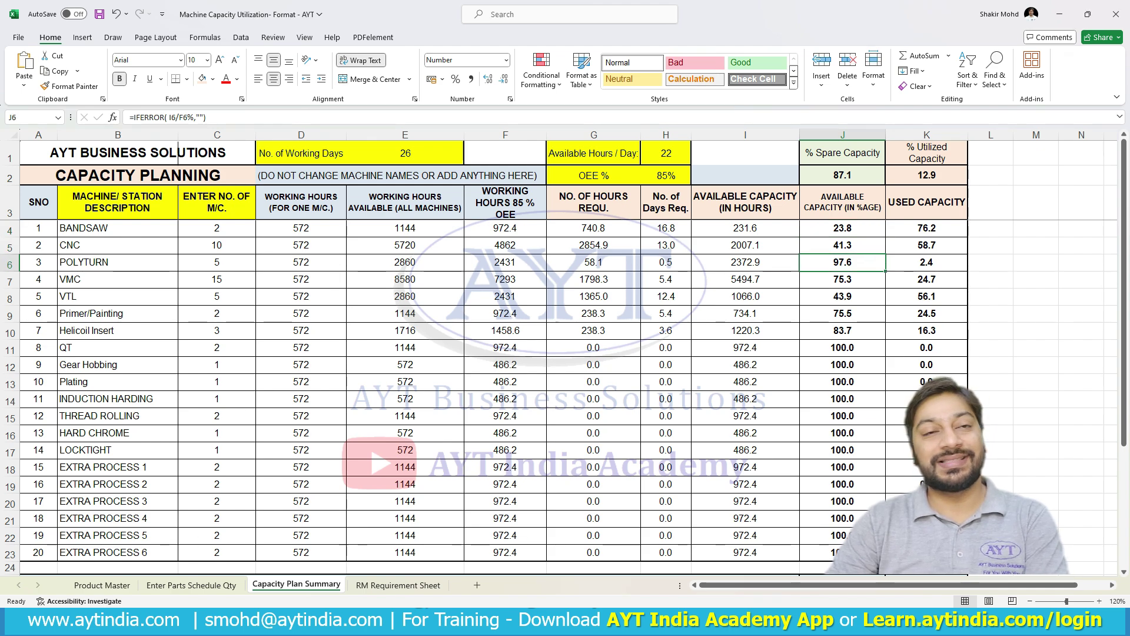
click(926, 228)
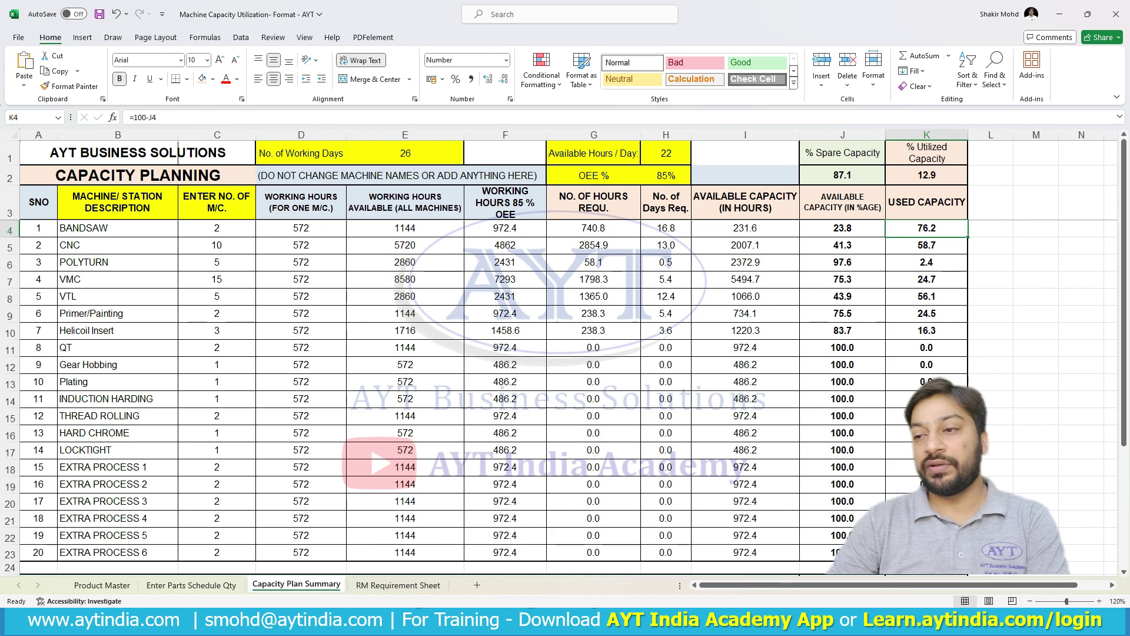
click(926, 246)
key(Down)
key(Down)
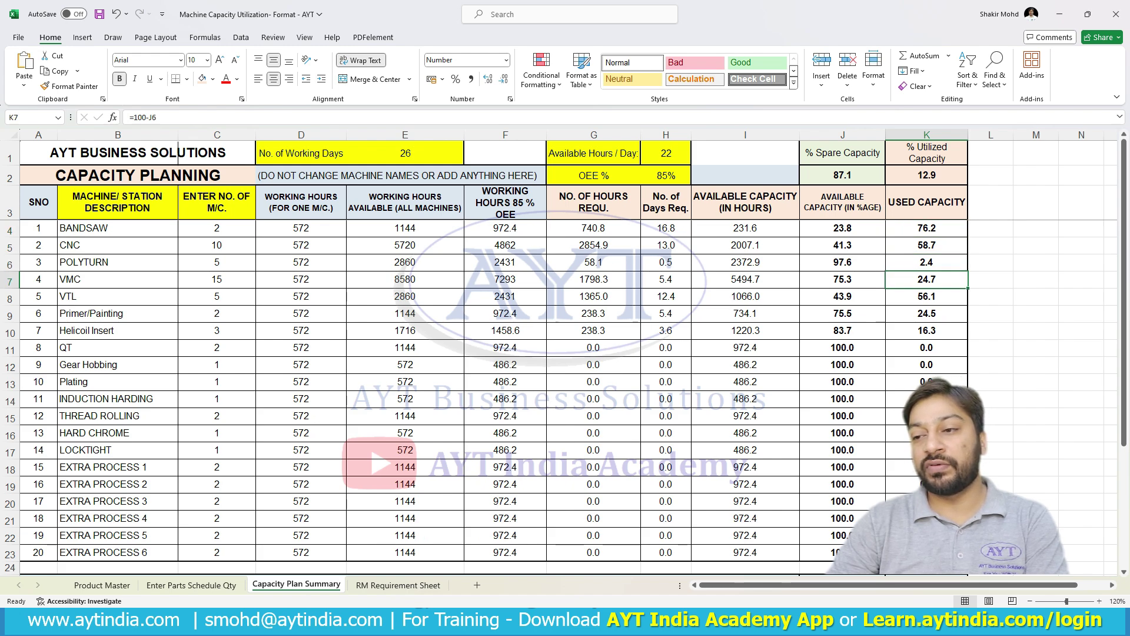
key(Down)
key(Down)
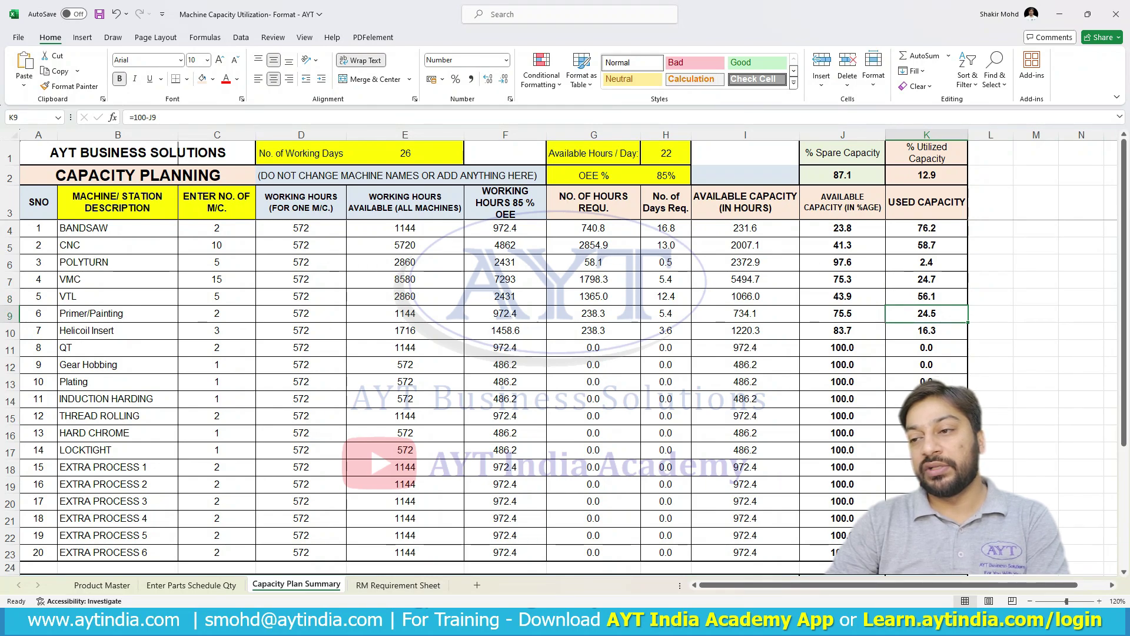
Step: Select the used capacity of all stations in K4:K23 and check the utilized and spare capacity averages in K2 and J2
drag(926, 229, 926, 552)
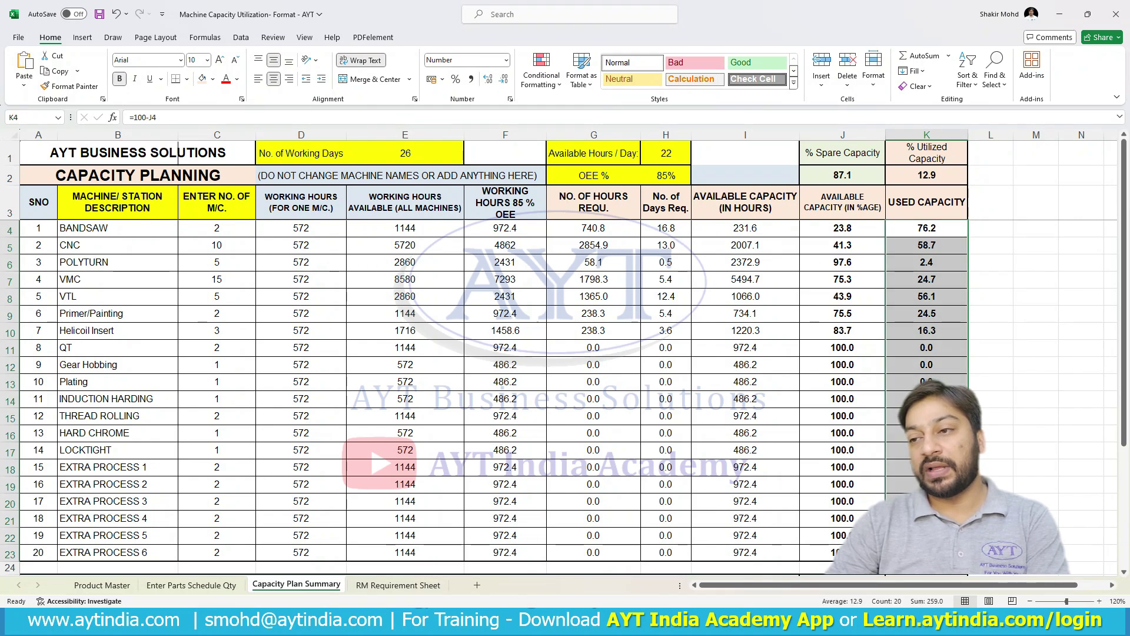
click(926, 175)
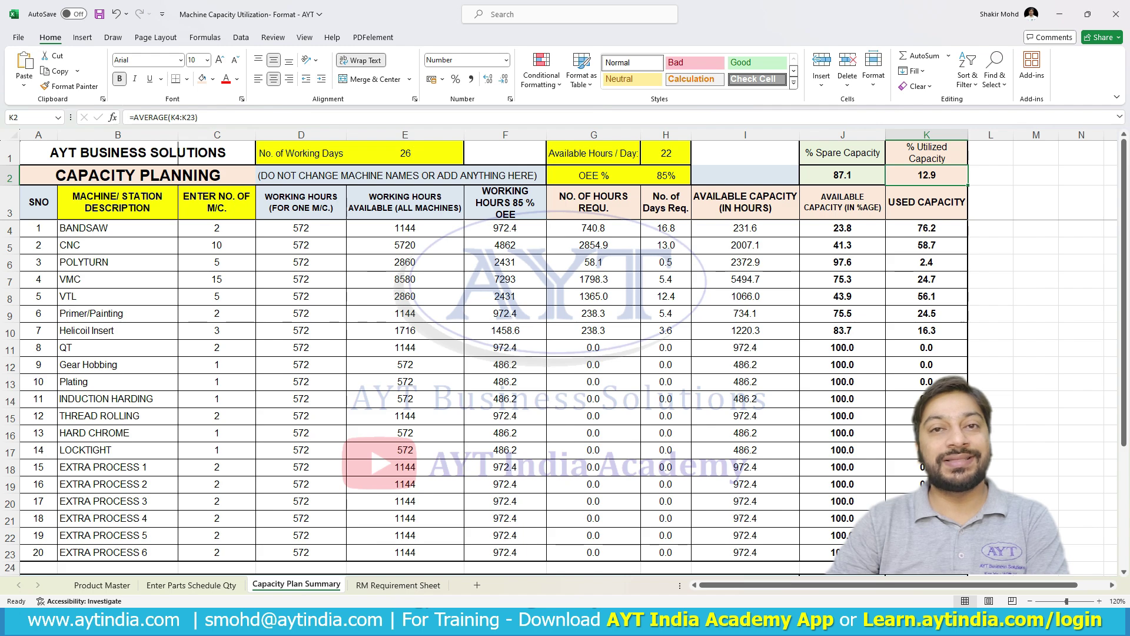
click(842, 175)
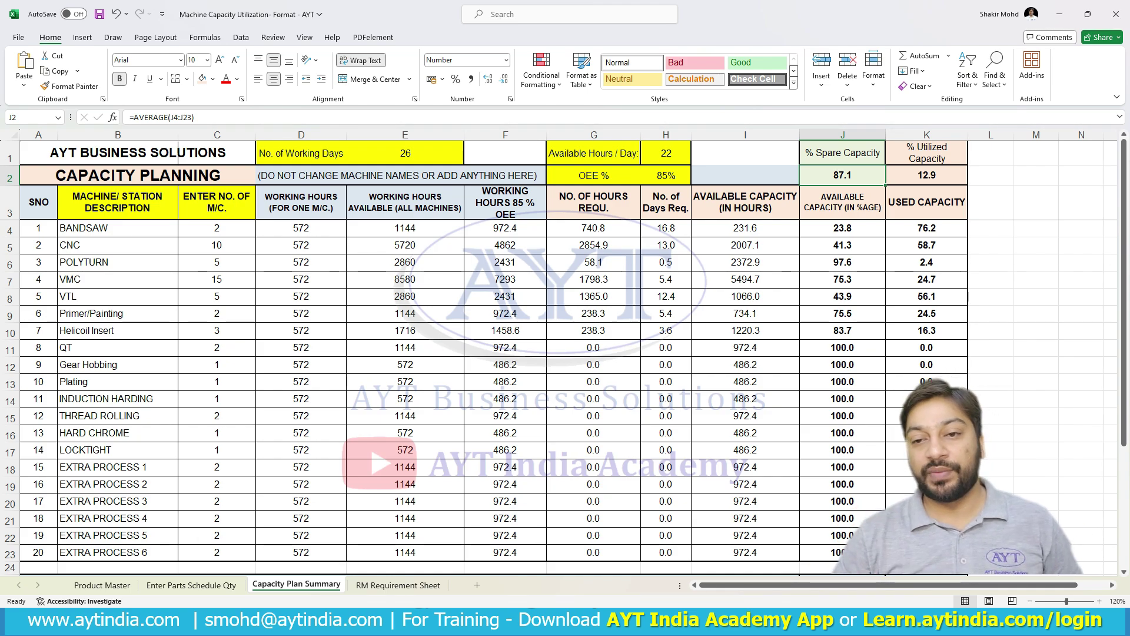
Step: Check the TOTAL row formulas for the per-machine, all-machine and OEE working hours
scroll(493, 397, down, 6)
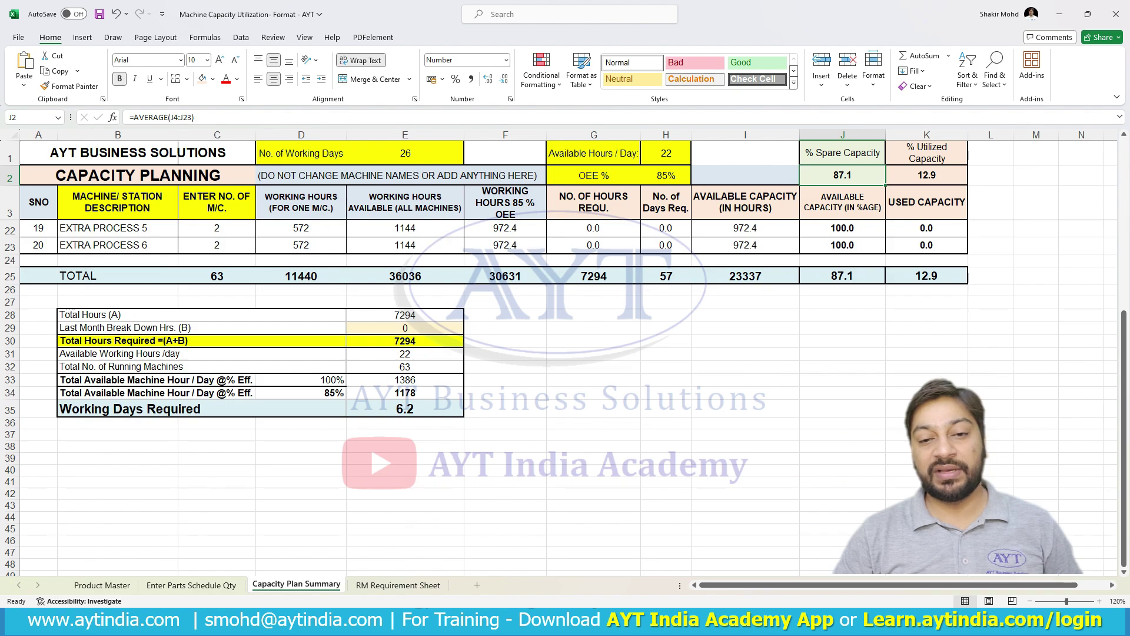
click(301, 276)
click(405, 276)
click(505, 276)
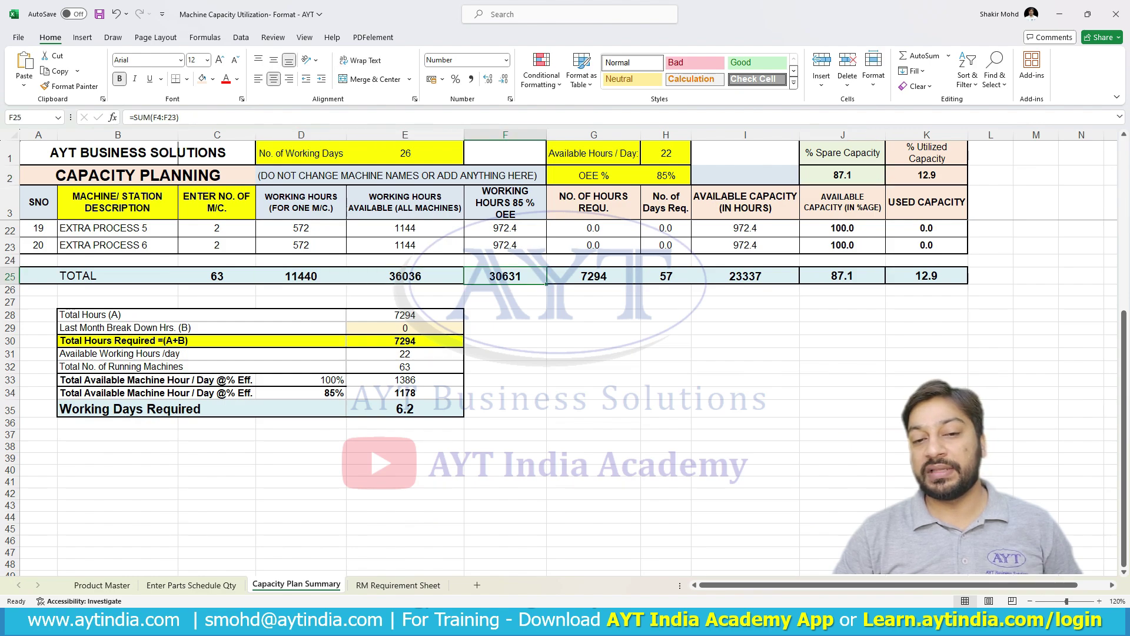
Step: Check the source cell of Total Hours (A) and set Last Month Break Down Hrs. (B) to 100
click(202, 315)
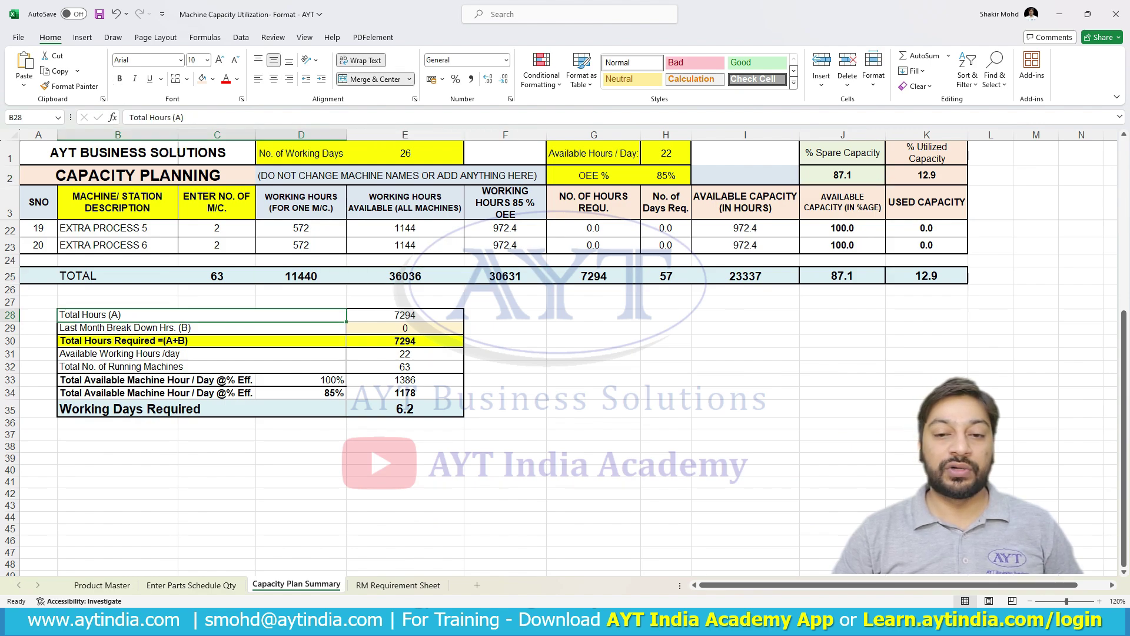
double_click(405, 315)
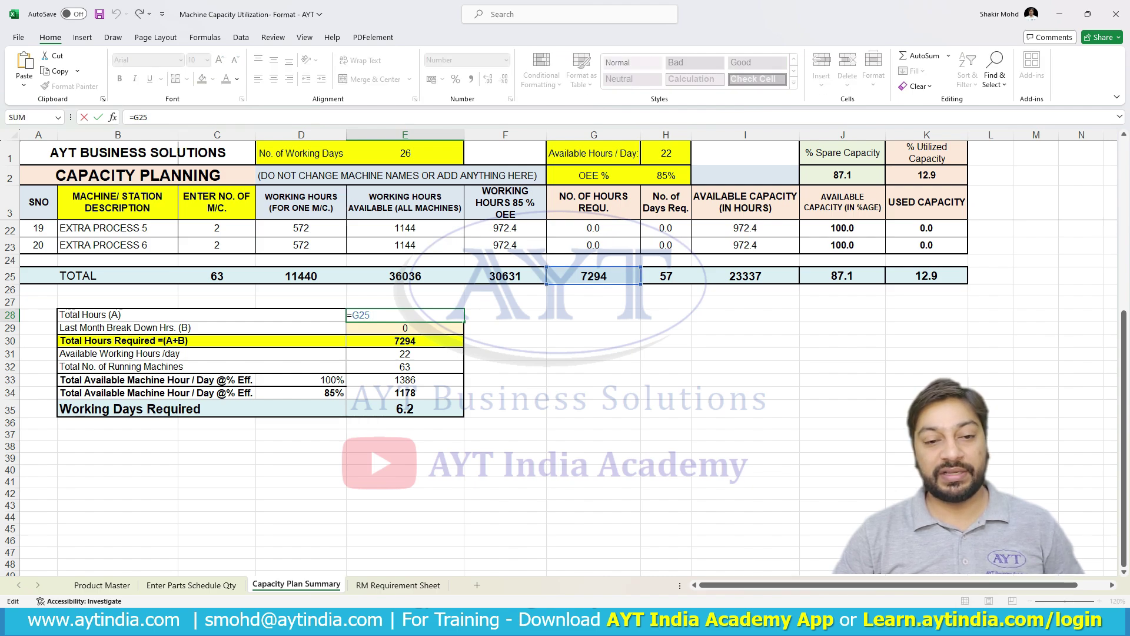
key(Return)
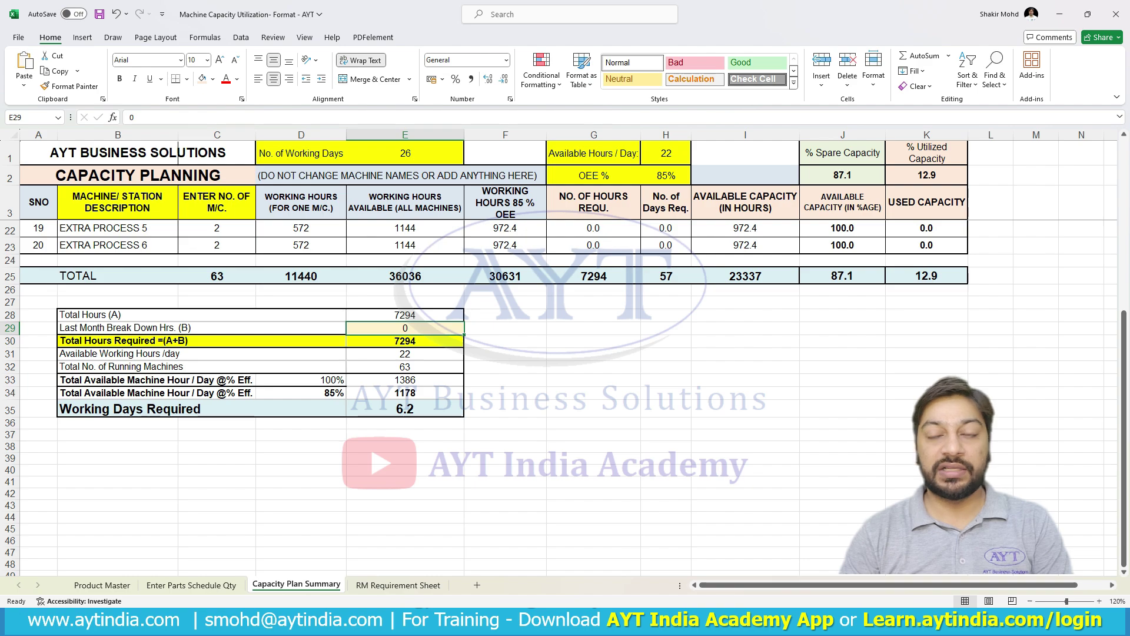
text(100)
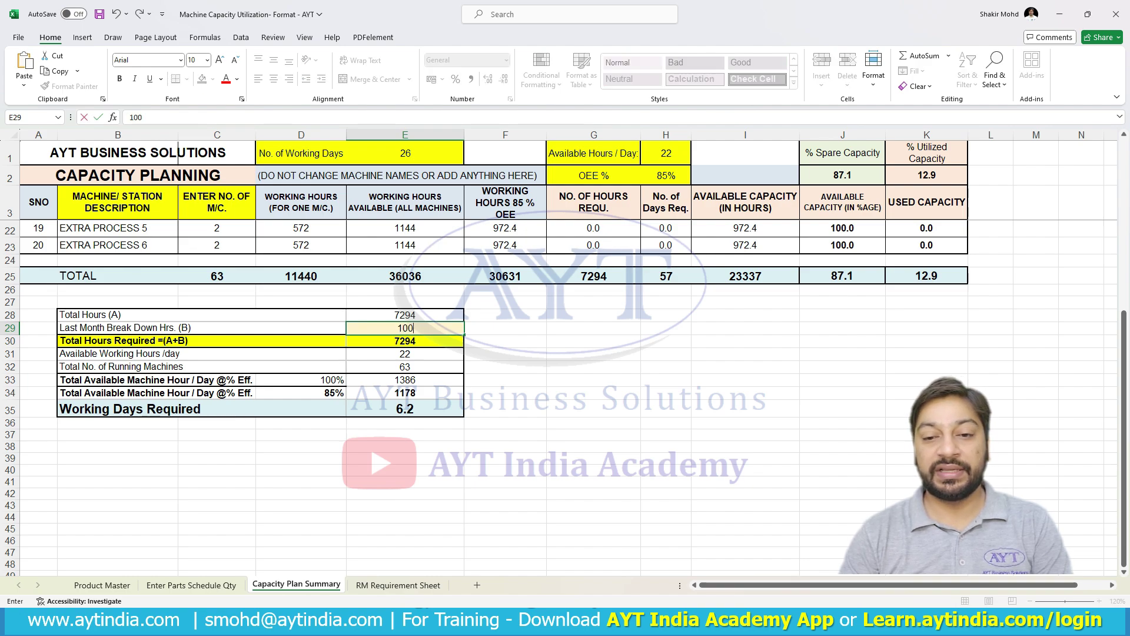
key(Return)
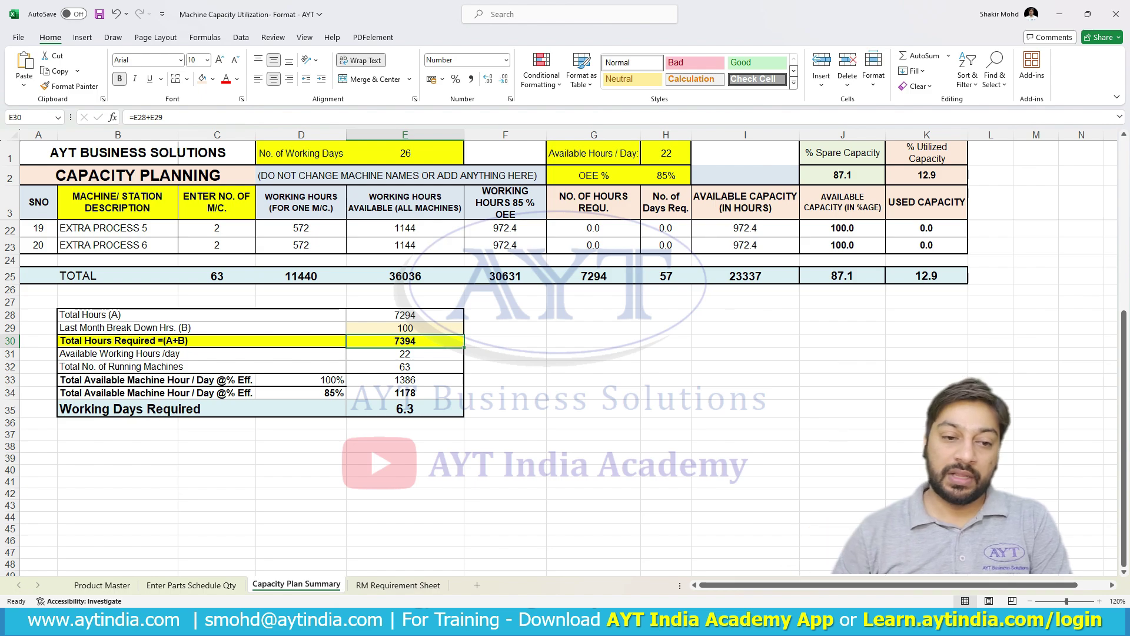
Step: Check the summary formulas for available working hours per day, running machines, and available machine hours at 100% and 85% efficiency
click(201, 354)
click(405, 354)
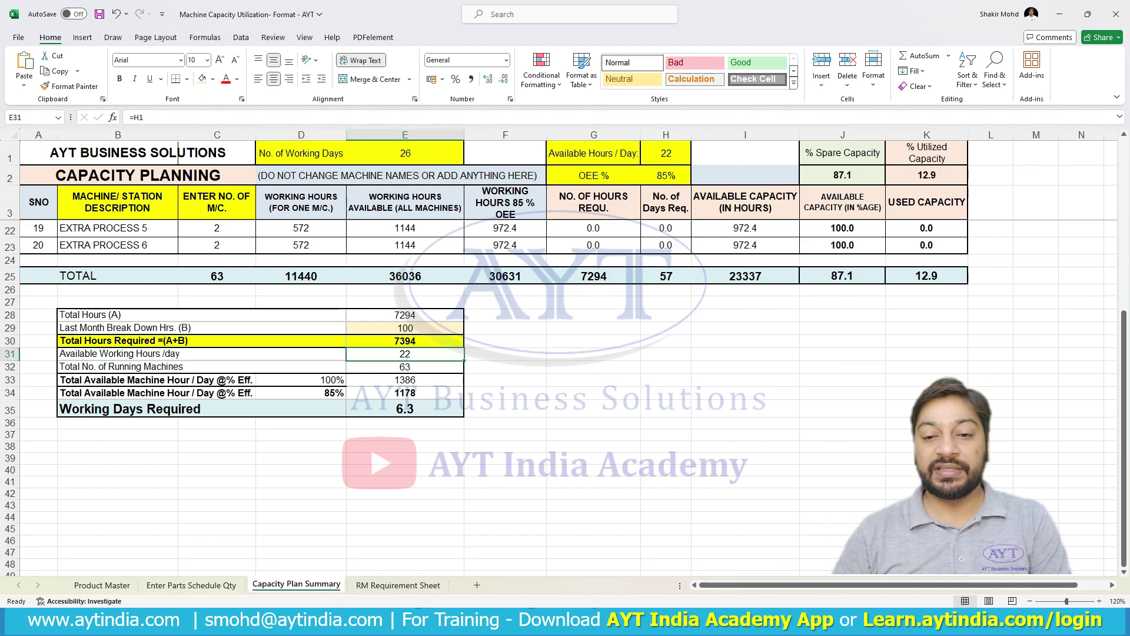
click(666, 153)
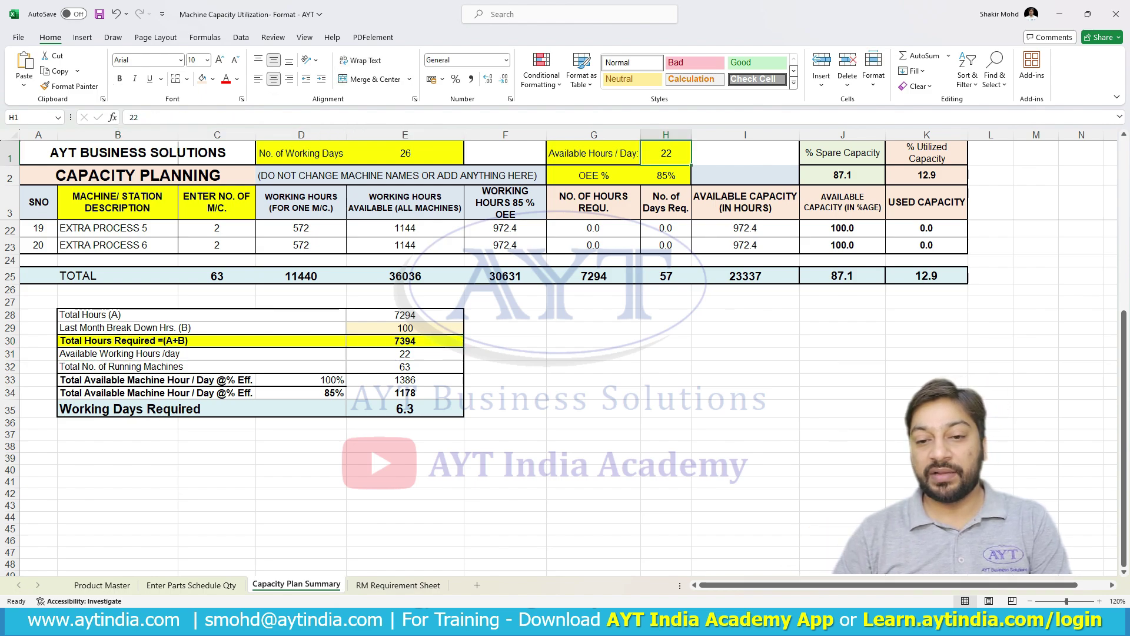
click(202, 367)
click(405, 367)
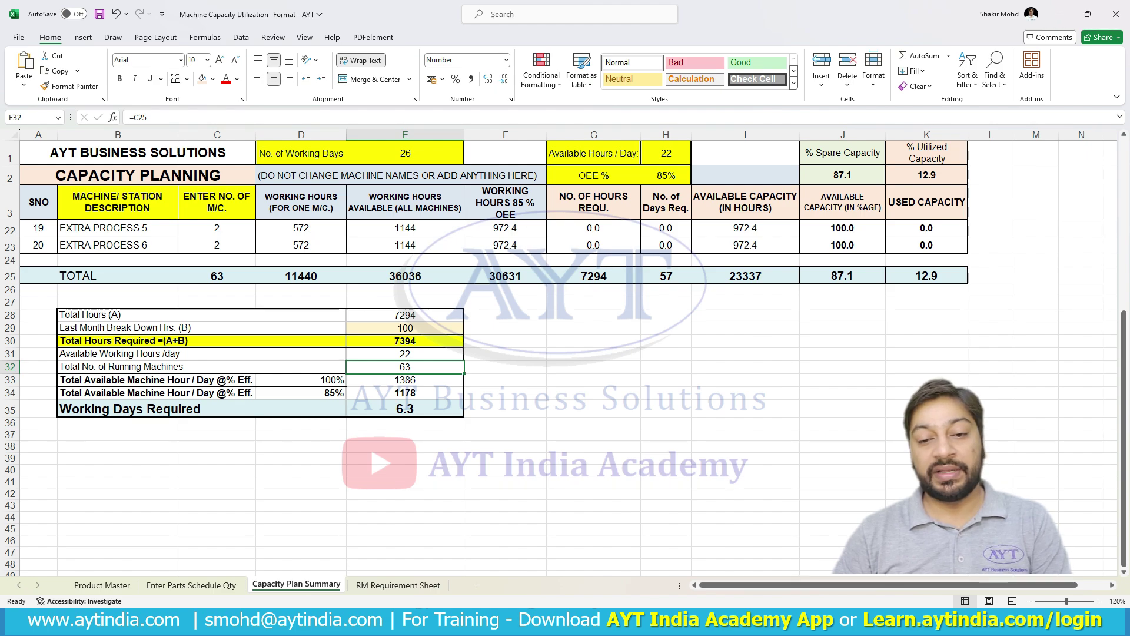
click(405, 380)
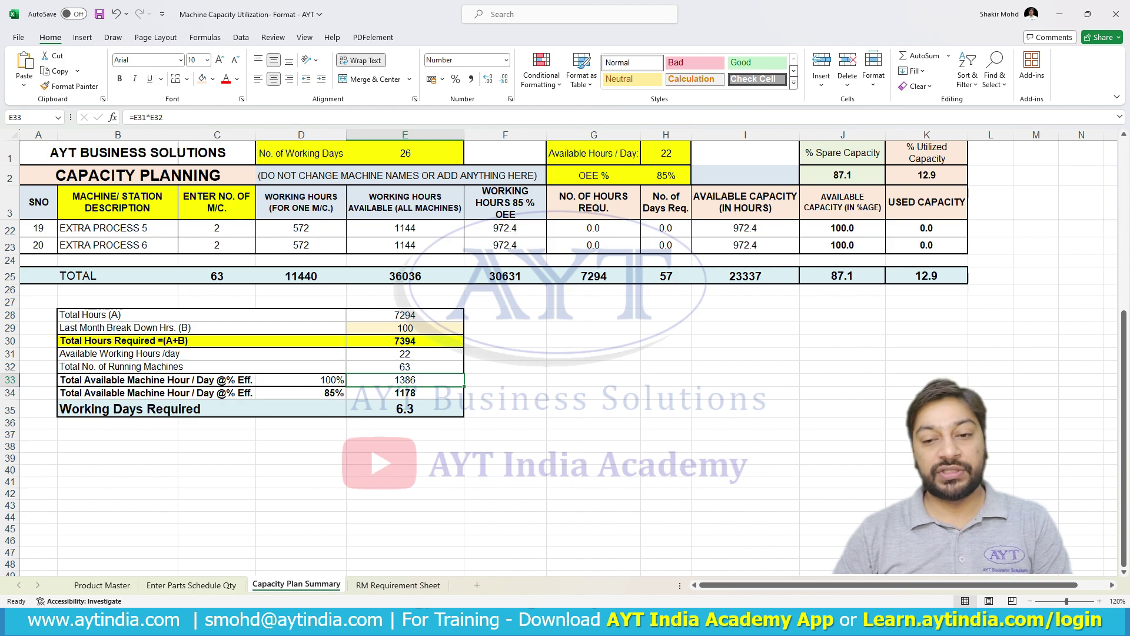
click(405, 393)
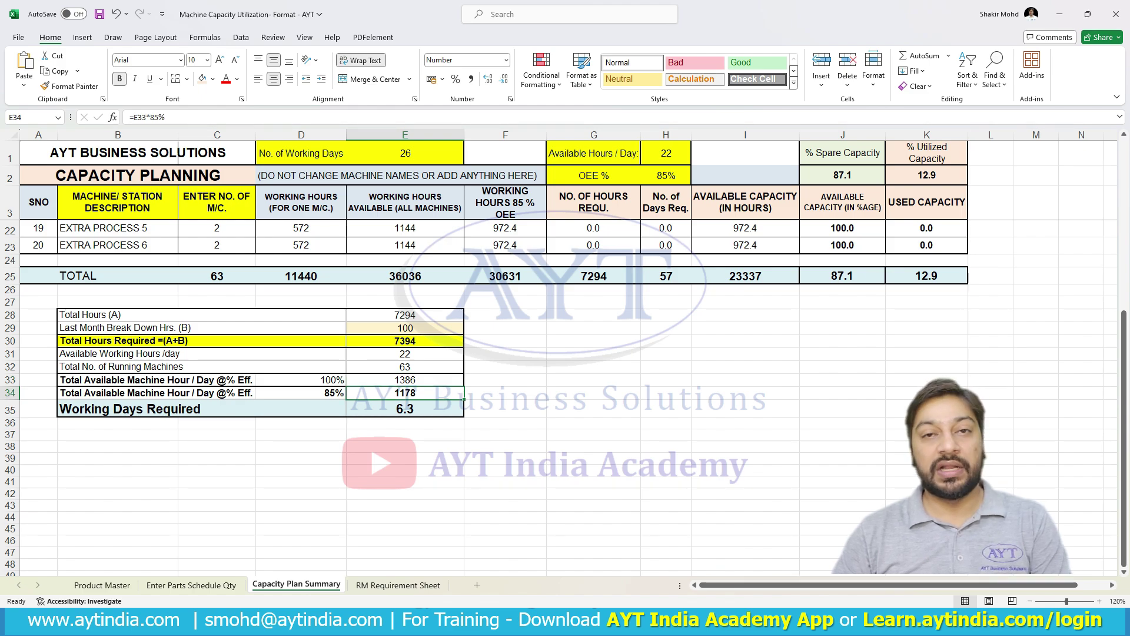
Step: Check the Total Hours Required and Working Days Required formulas in E30 and E35, tracing their referenced cells
click(404, 315)
click(405, 341)
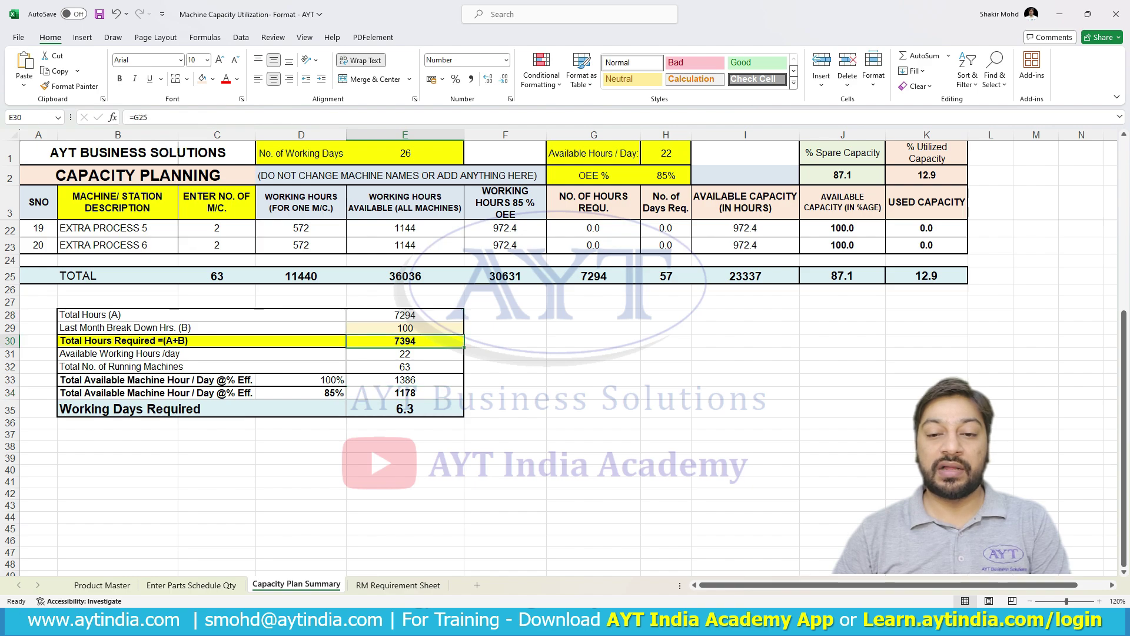
key(F2)
key(Escape)
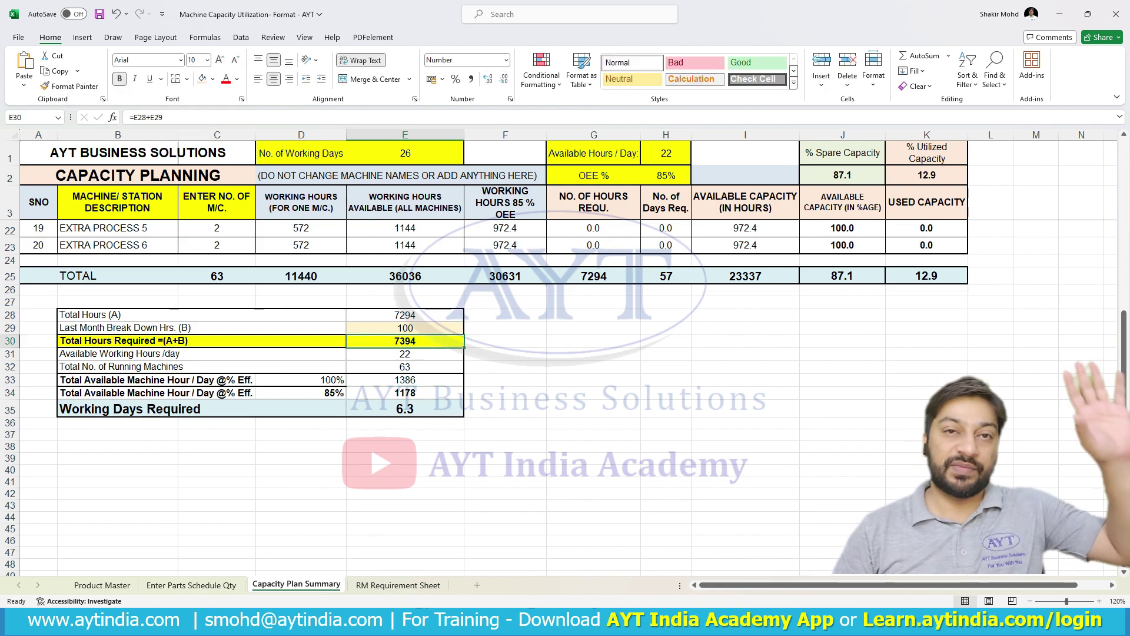
click(405, 409)
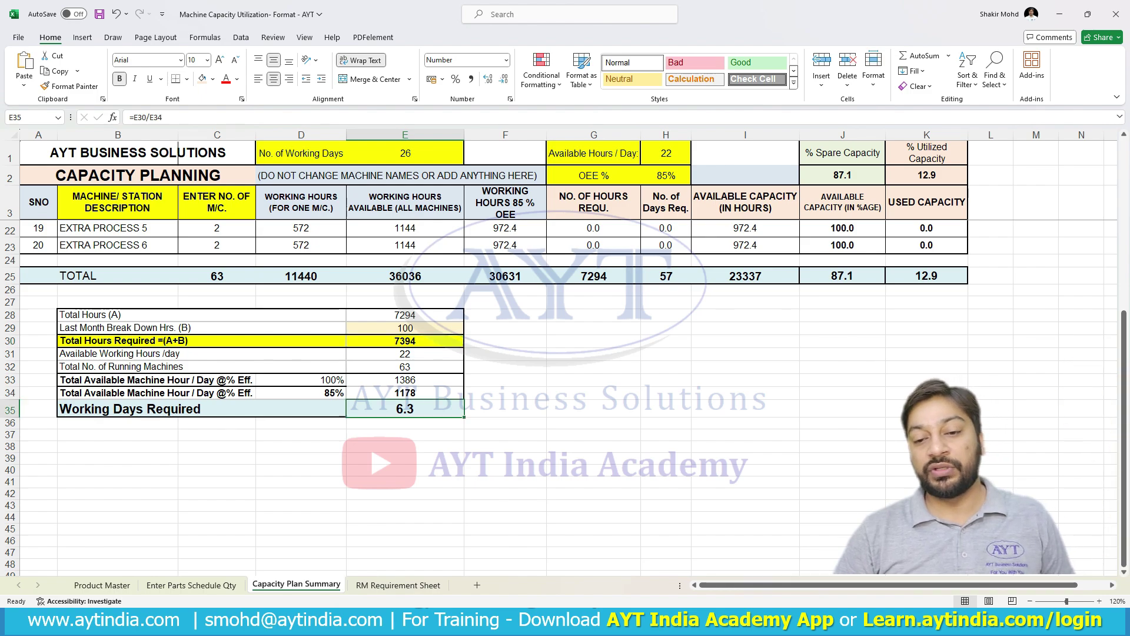
key(F2)
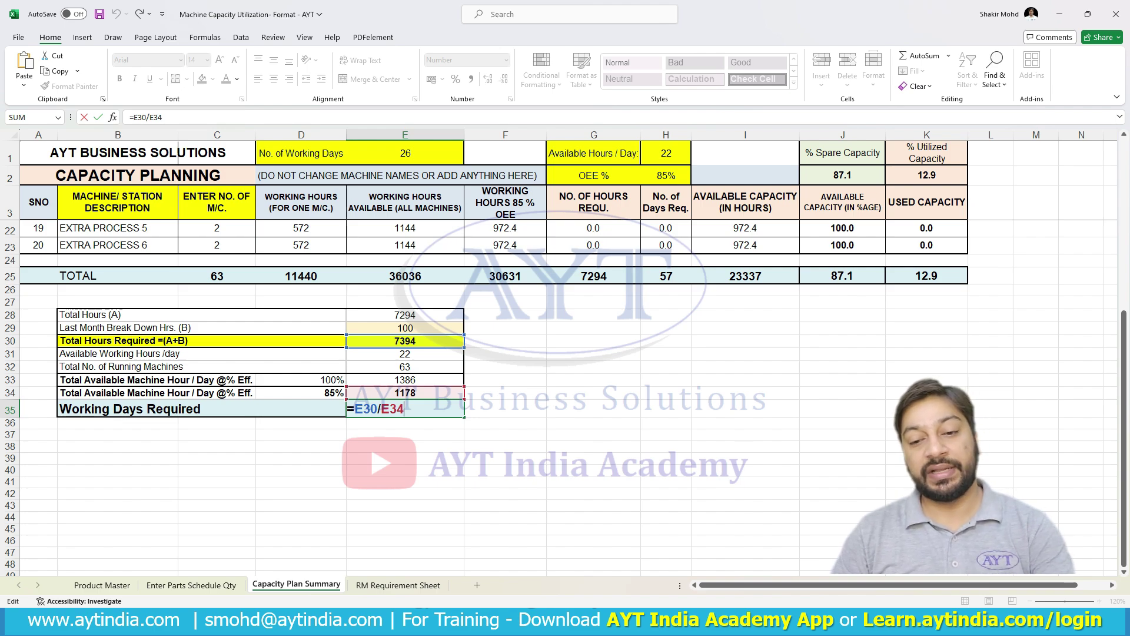
key(Escape)
Step: Compare POLYTURN's used and available capacity with the available capacity percentages of Gear Hobbing and BANDSAW
scroll(494, 353, up, 4)
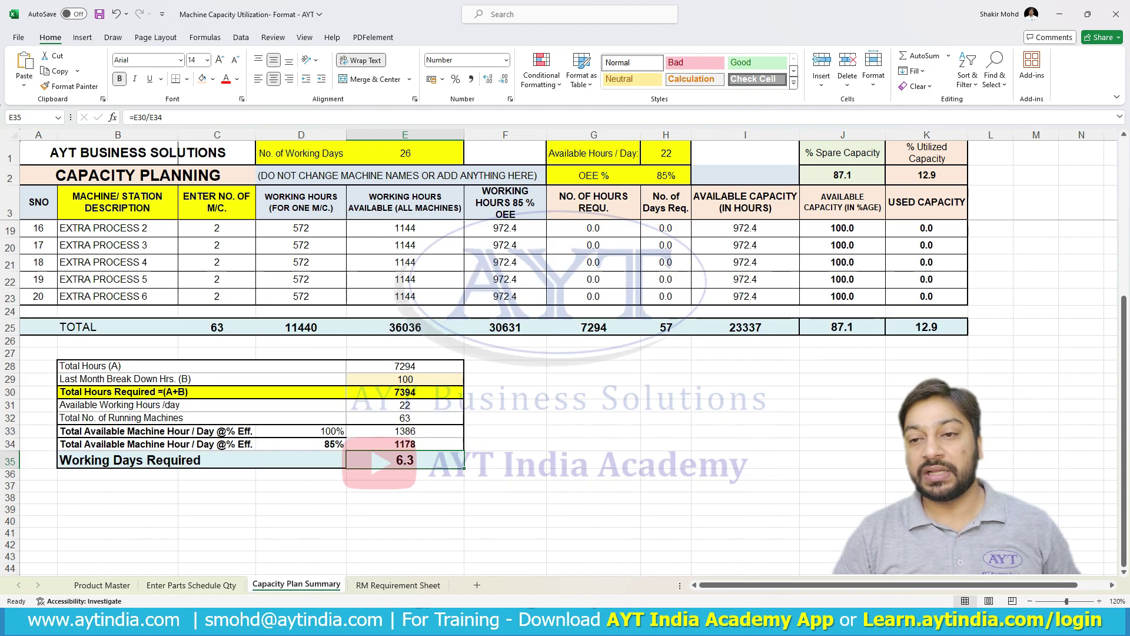
scroll(495, 354, up, 2)
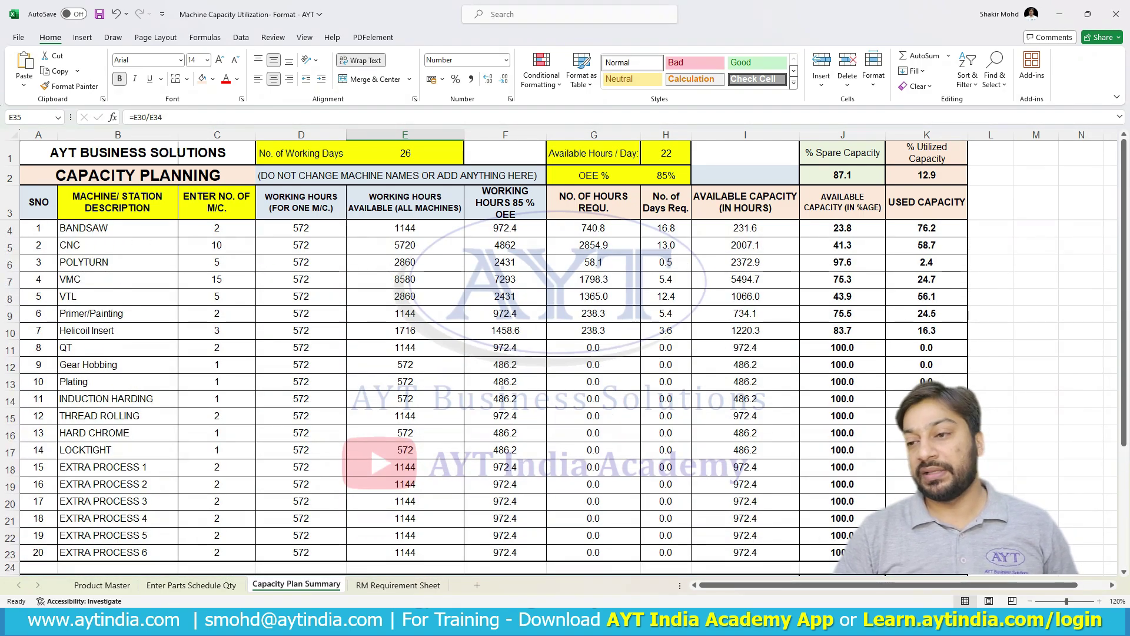
click(926, 263)
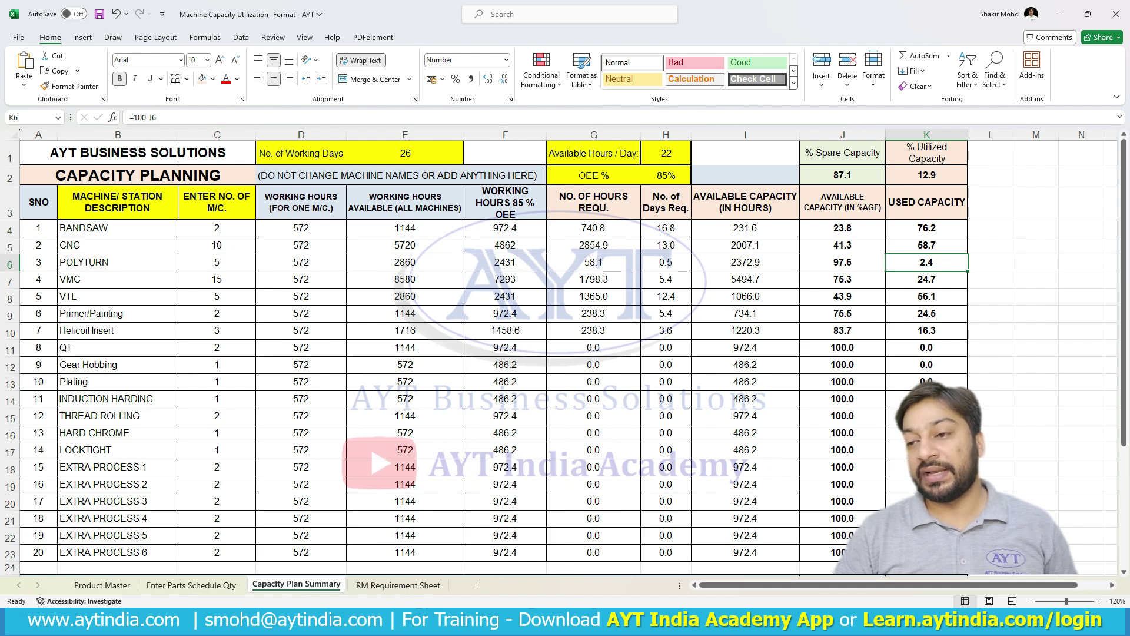
click(842, 262)
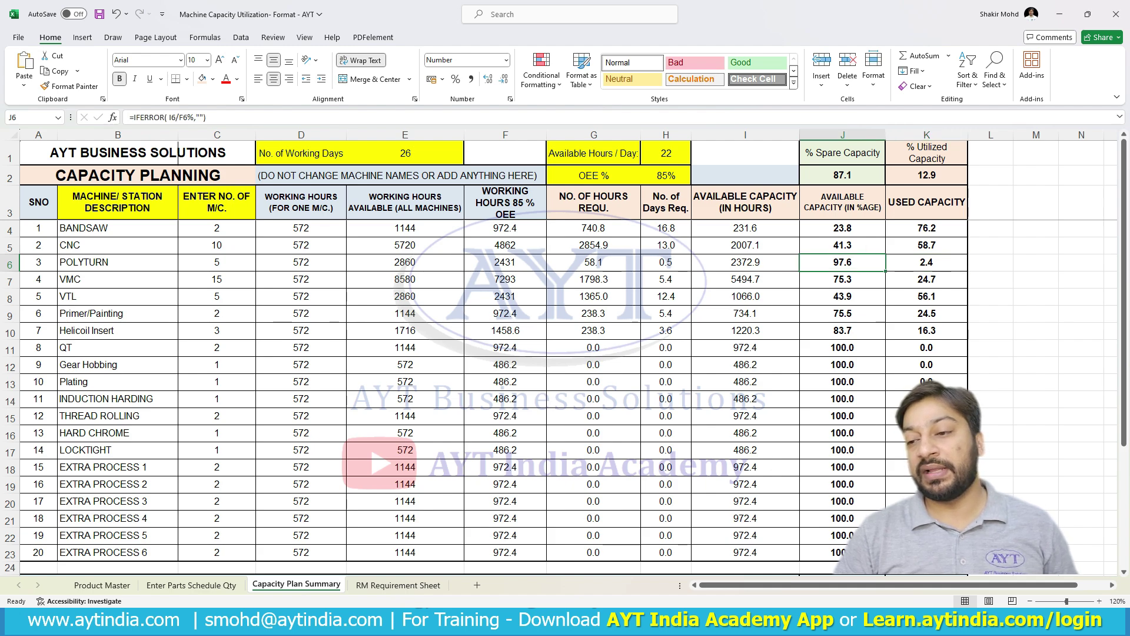
click(843, 365)
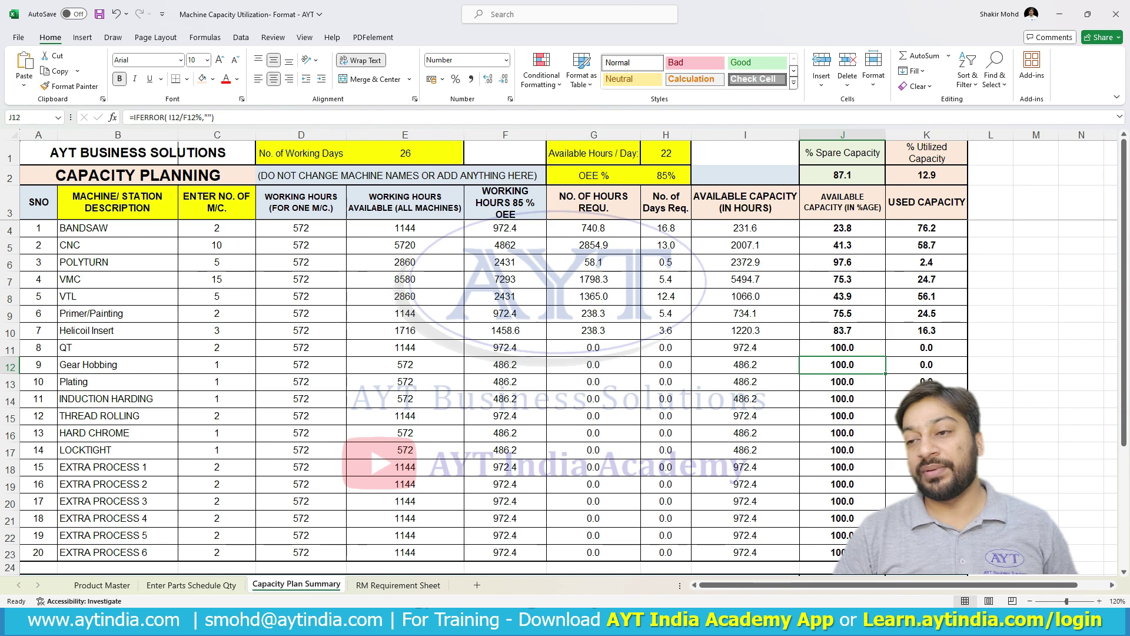
click(842, 228)
click(843, 262)
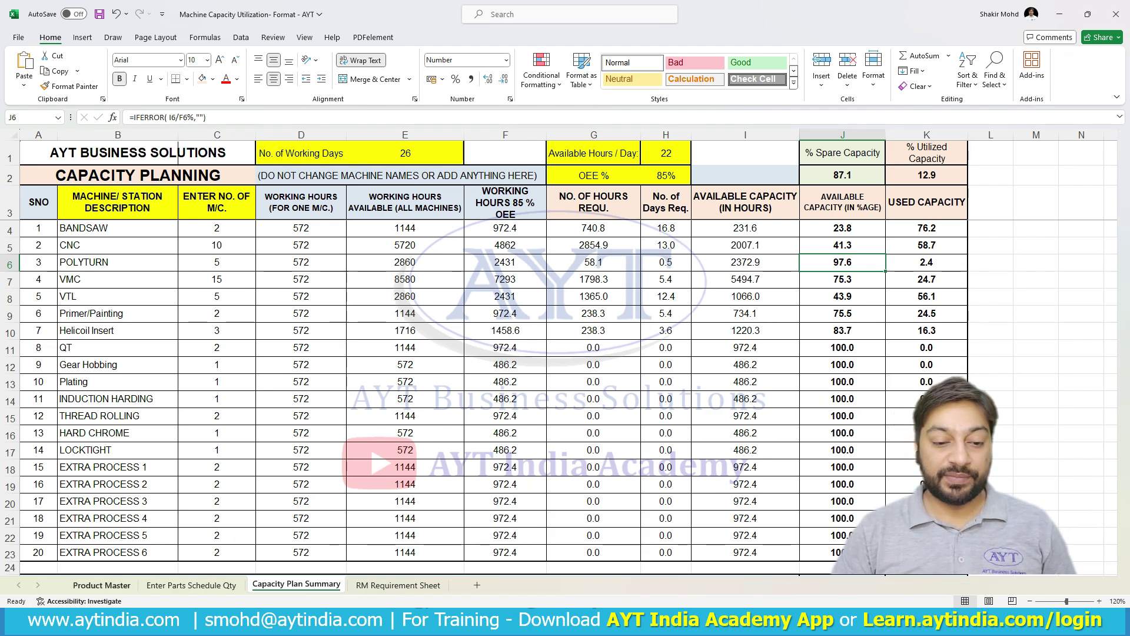
Step: Enter the item code abcdefghj in cell D29, the first empty product row of the Product Master sheet
click(102, 584)
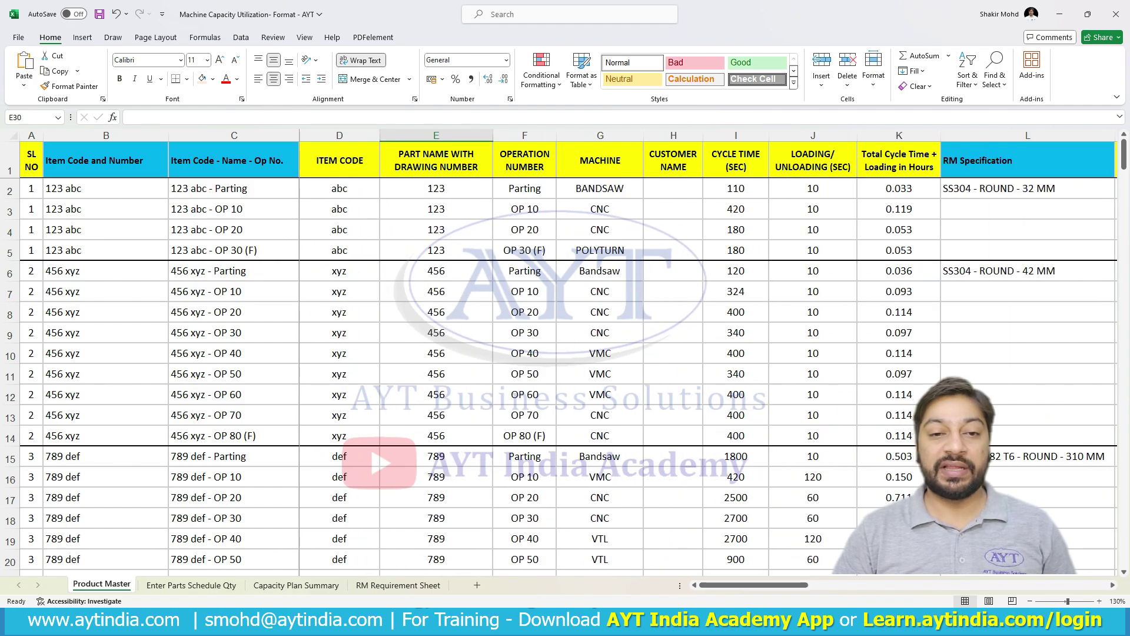
click(234, 189)
click(340, 189)
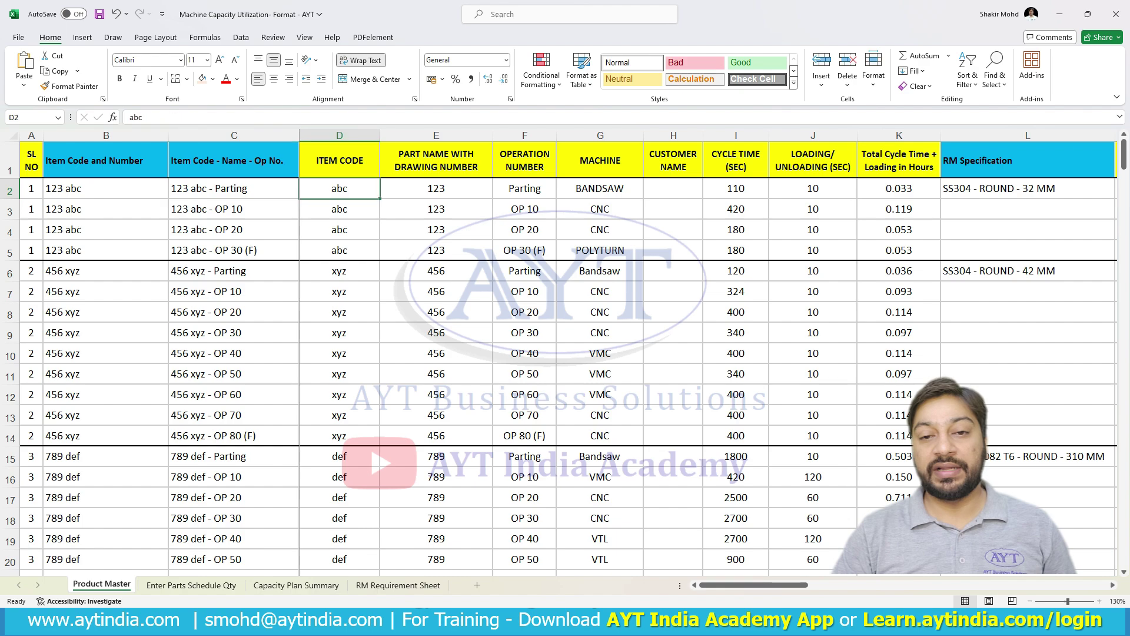
scroll(565, 377, down, 5)
scroll(565, 376, down, 3)
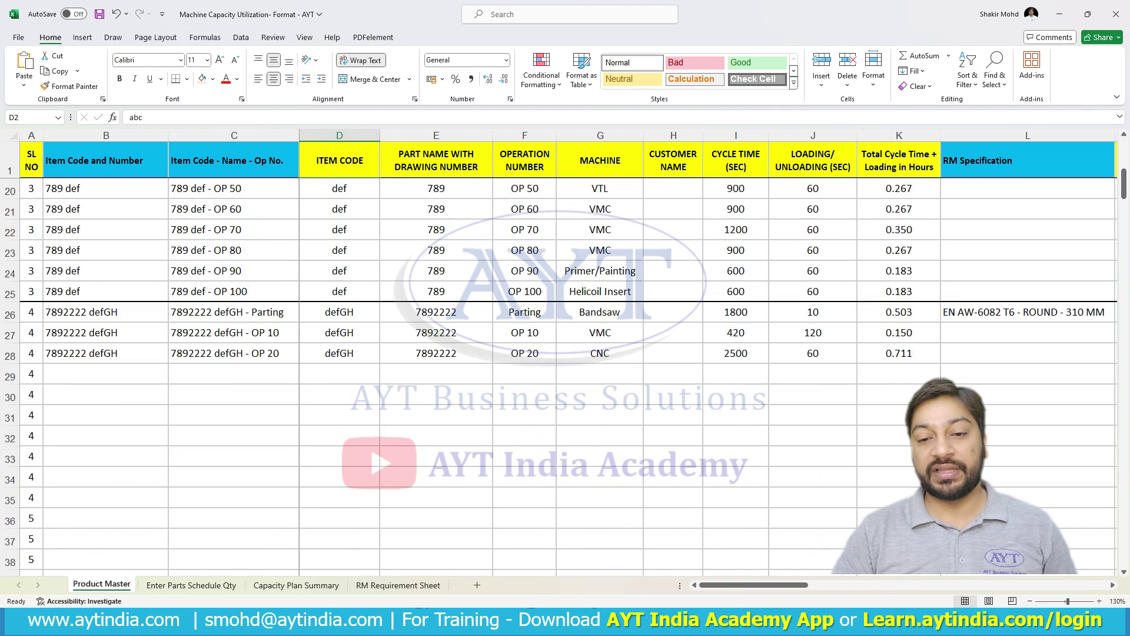
scroll(565, 377, up, 1)
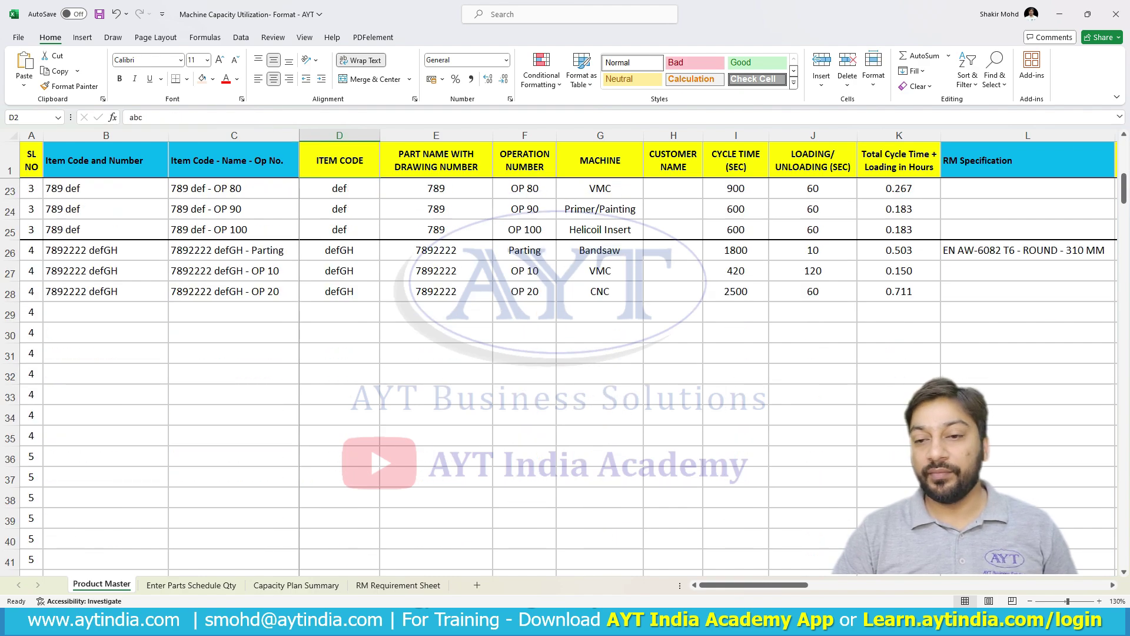
click(340, 311)
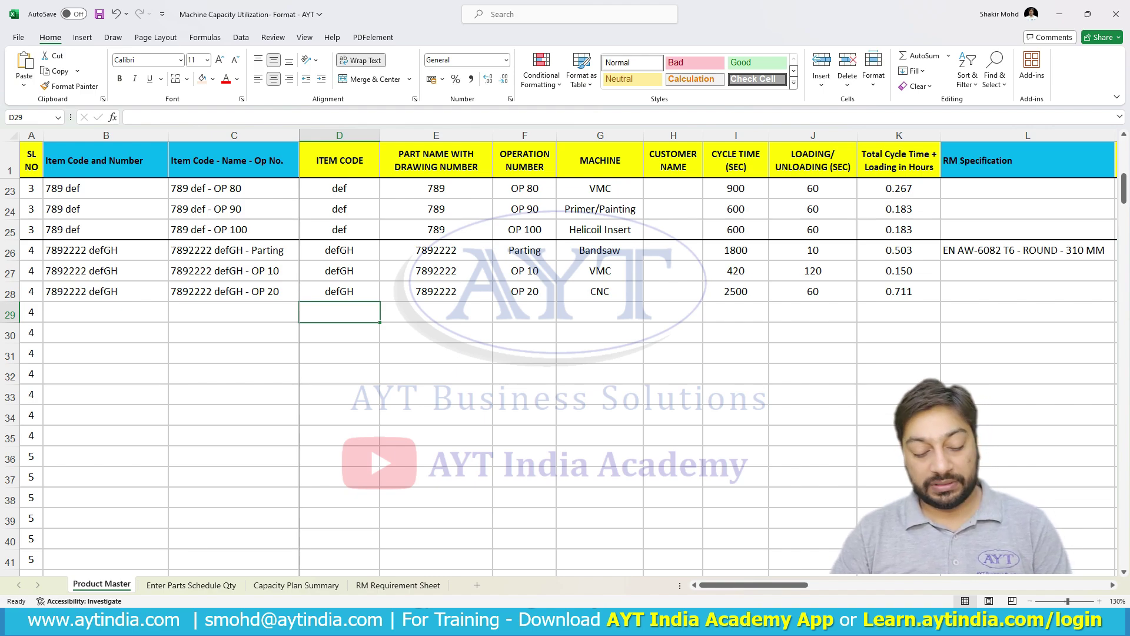
text(abc)
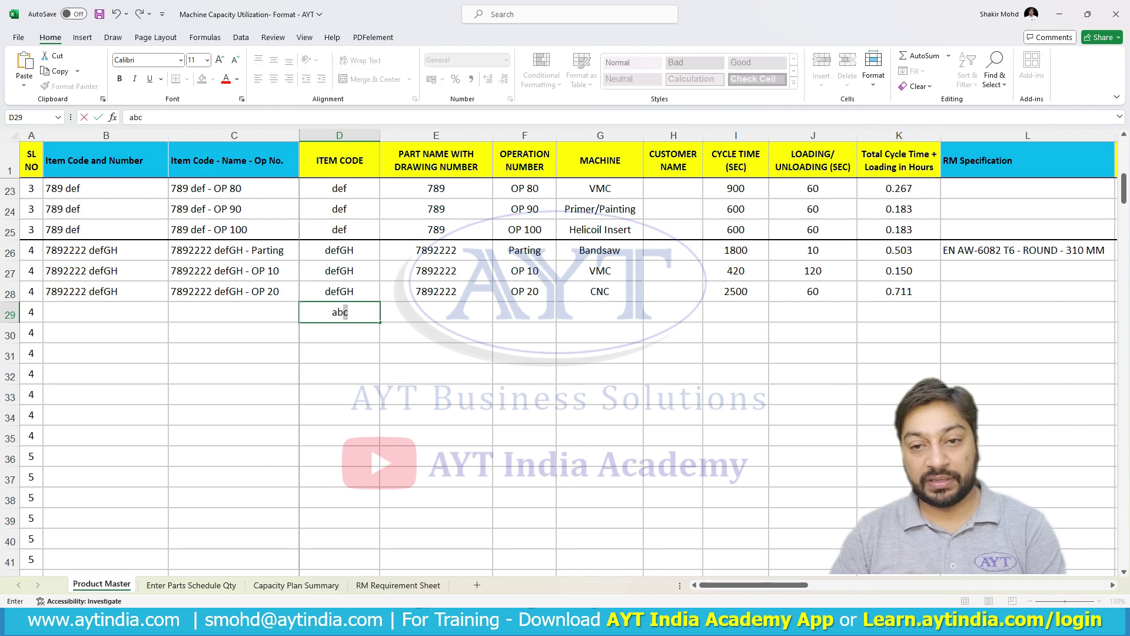
text(def)
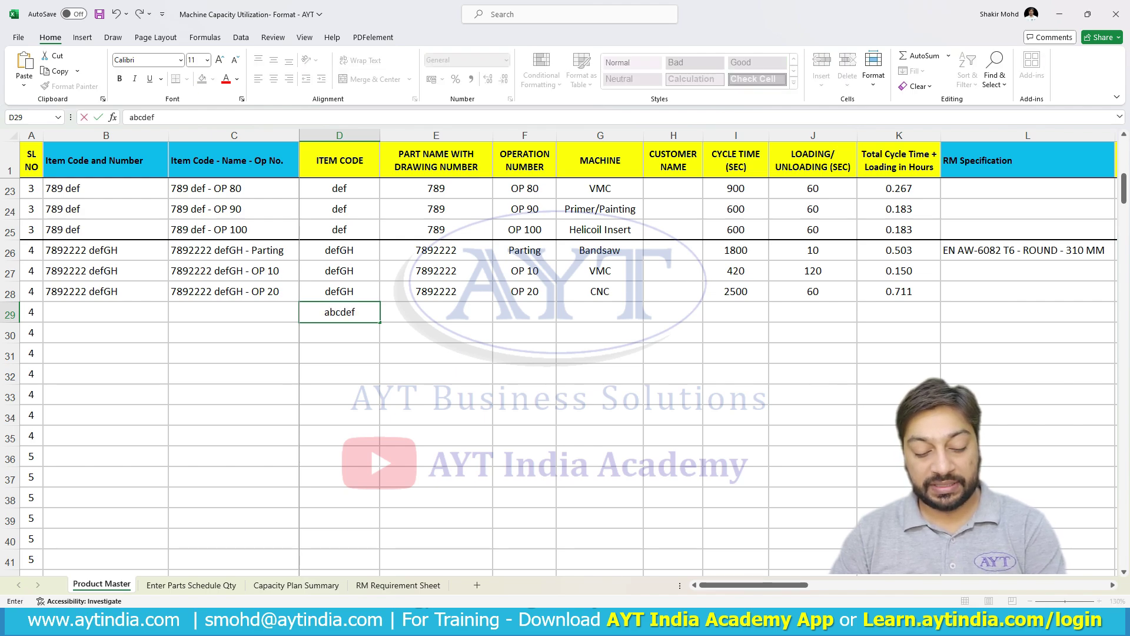
text(ghj)
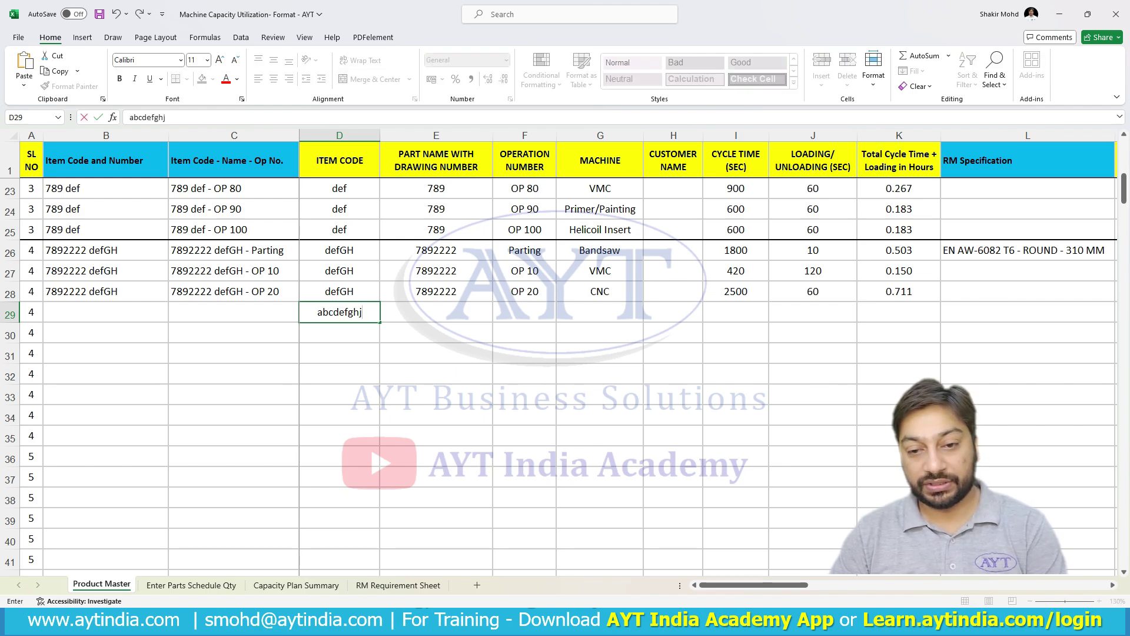
click(339, 353)
Step: Enter 00011145 as the part name with drawing number in E29 and check the combined item code formula in B29
click(436, 312)
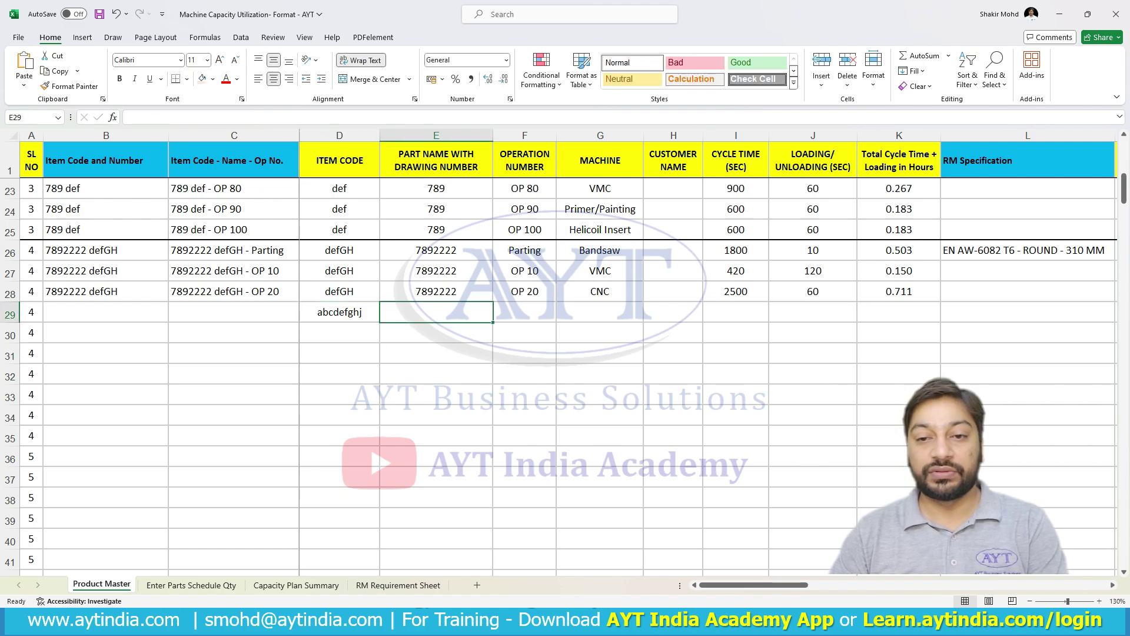
text(000111)
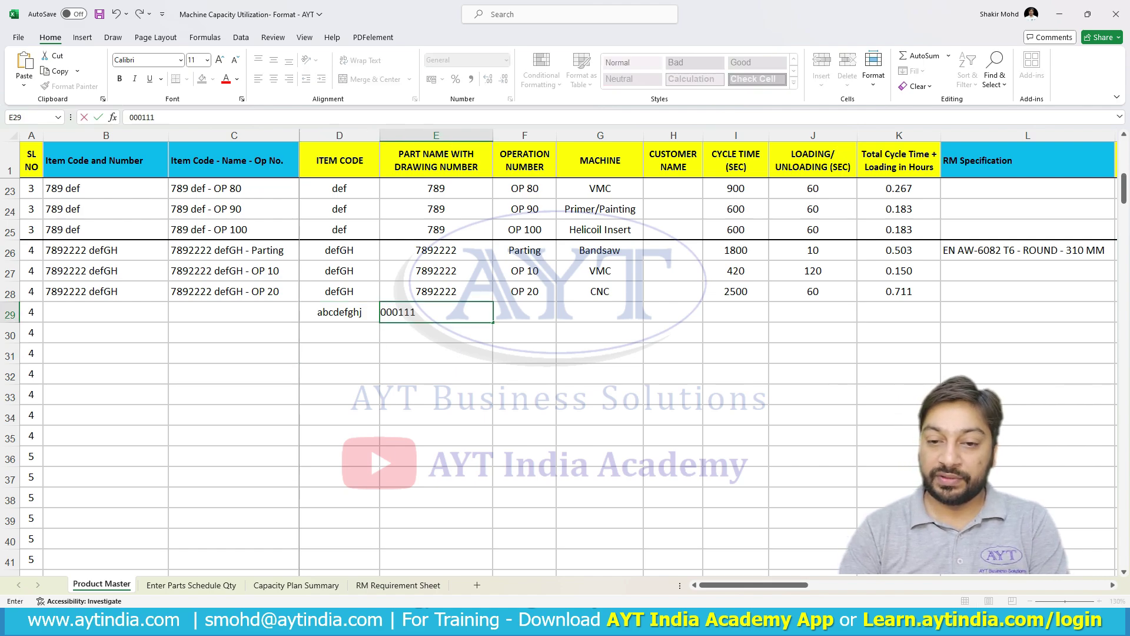
text(45)
right_click(454, 320)
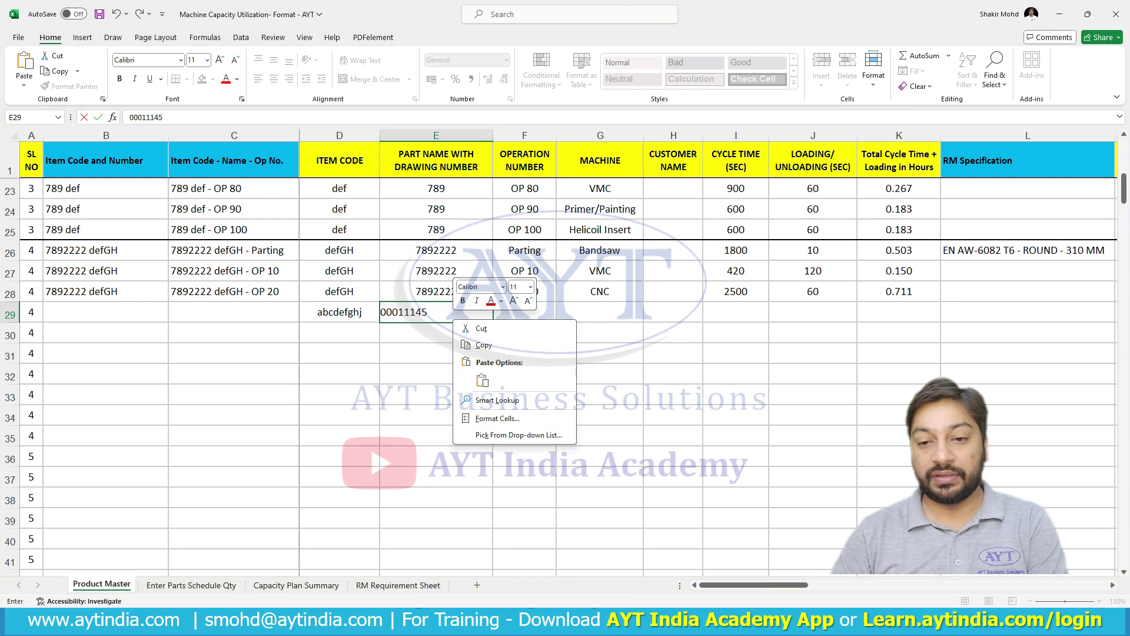
click(436, 353)
click(436, 353)
click(437, 312)
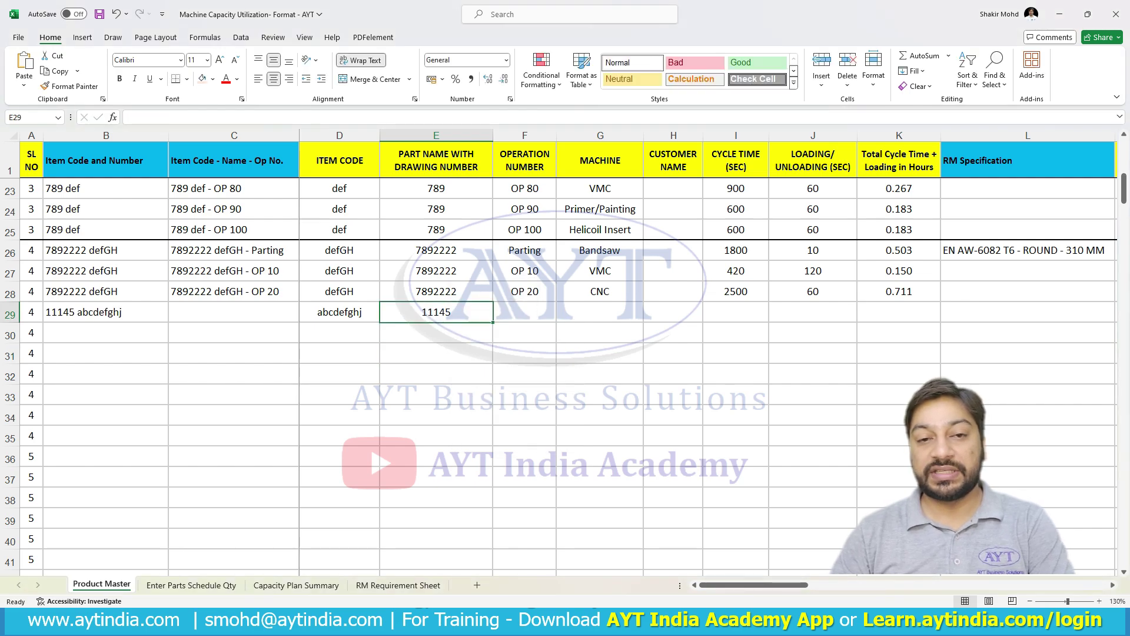
click(106, 312)
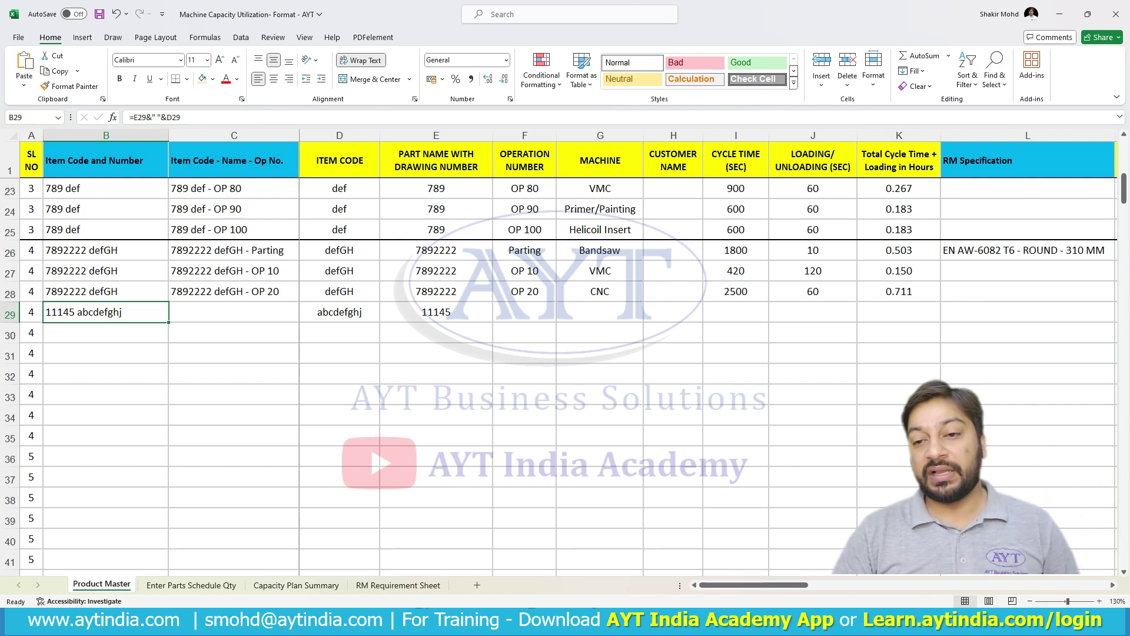
Step: Copy the Parting operation's data from F26:K26 into row 29, starting at F29
click(524, 250)
key(shift+Right)
key(shift+Right)
key(shift+Right)
key(shift+Right)
key(shift+Right)
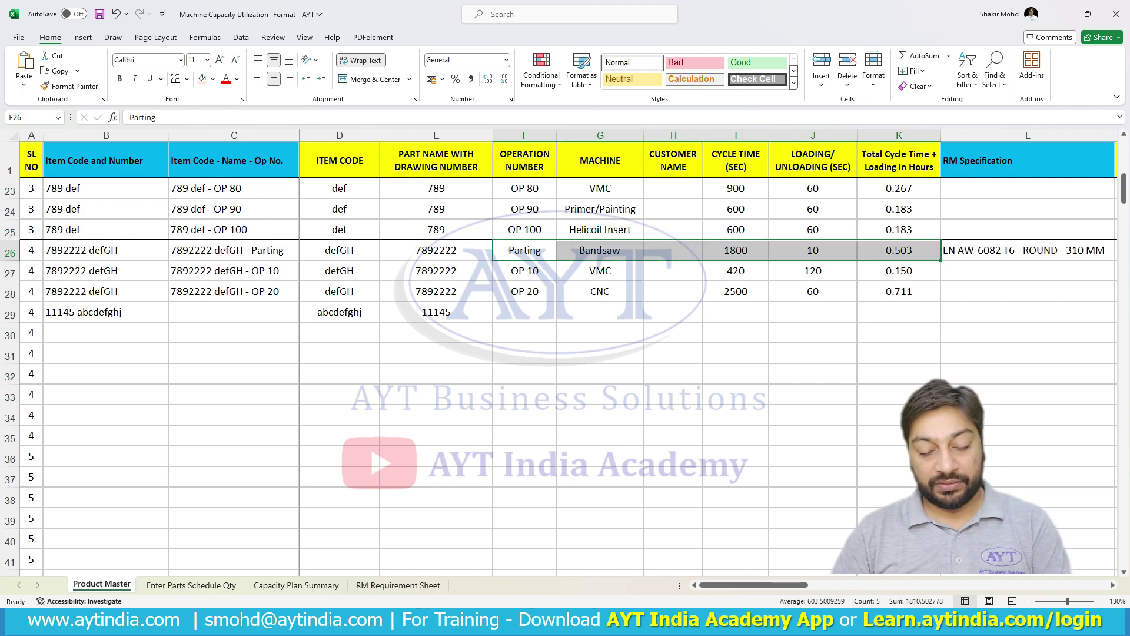
key(ctrl+c)
key(Down)
key(Down)
key(Down)
key(ctrl+v)
key(Down)
key(Up)
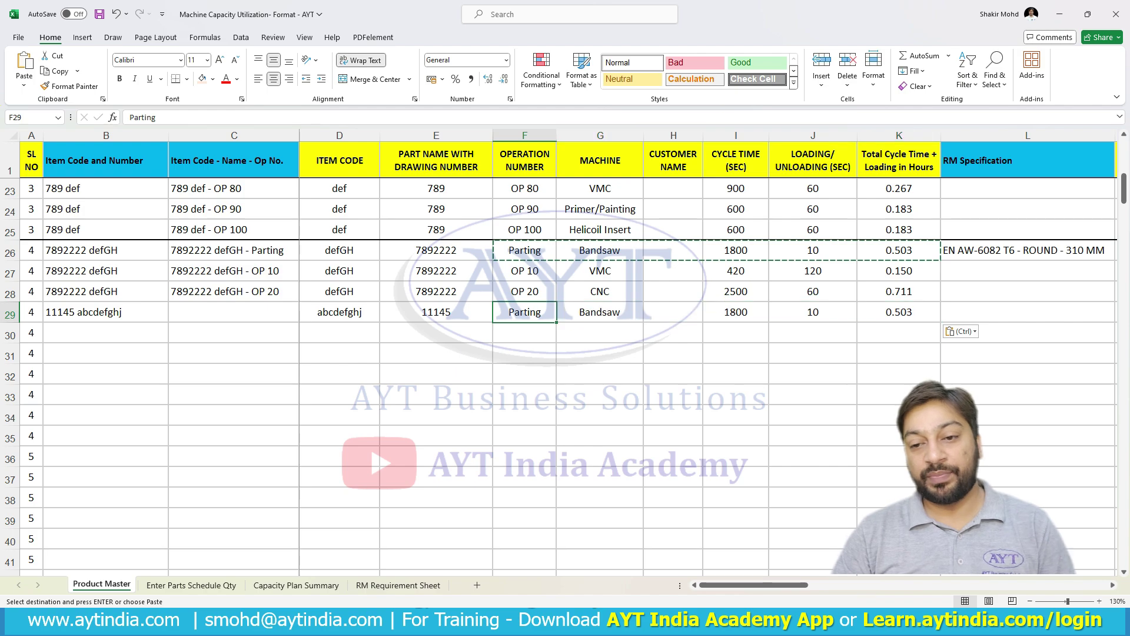
Step: Review row 29's machine, loading time and total hours formula, and set its cycle time to 120 seconds
key(Down)
key(Down)
key(Down)
key(Up)
key(Up)
key(Up)
key(Right)
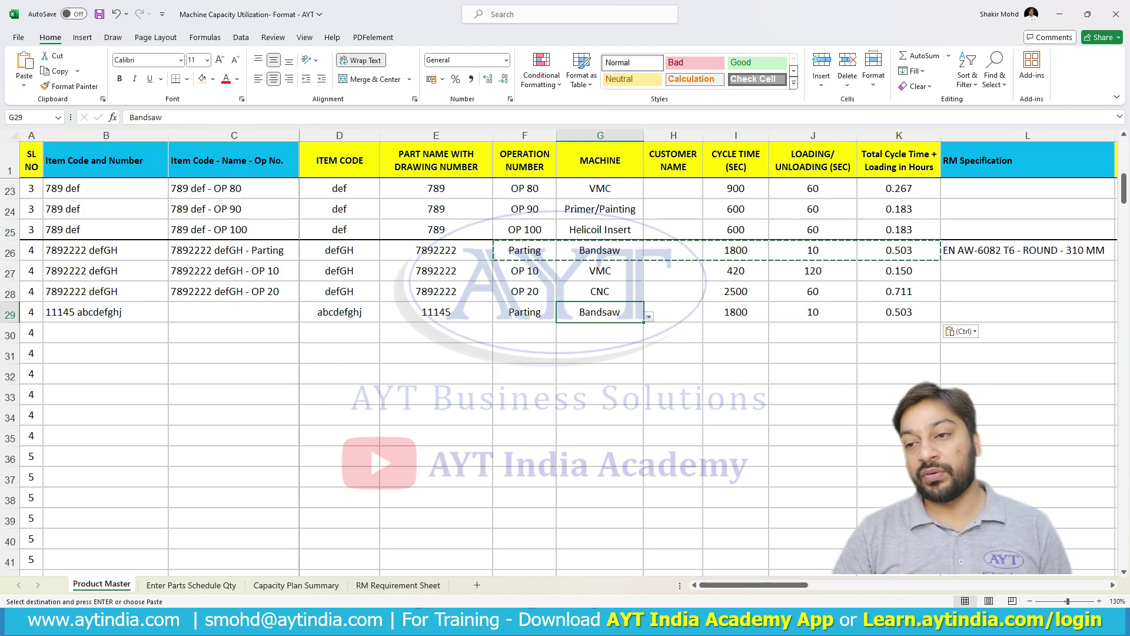
key(Right)
key(Right)
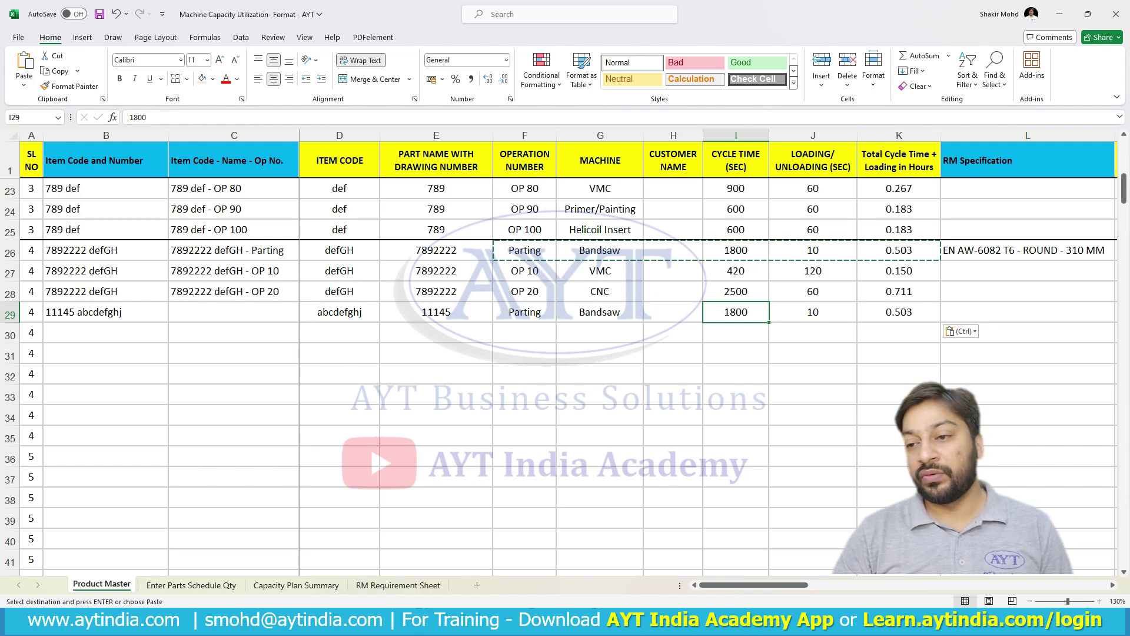
key(Right)
key(Right)
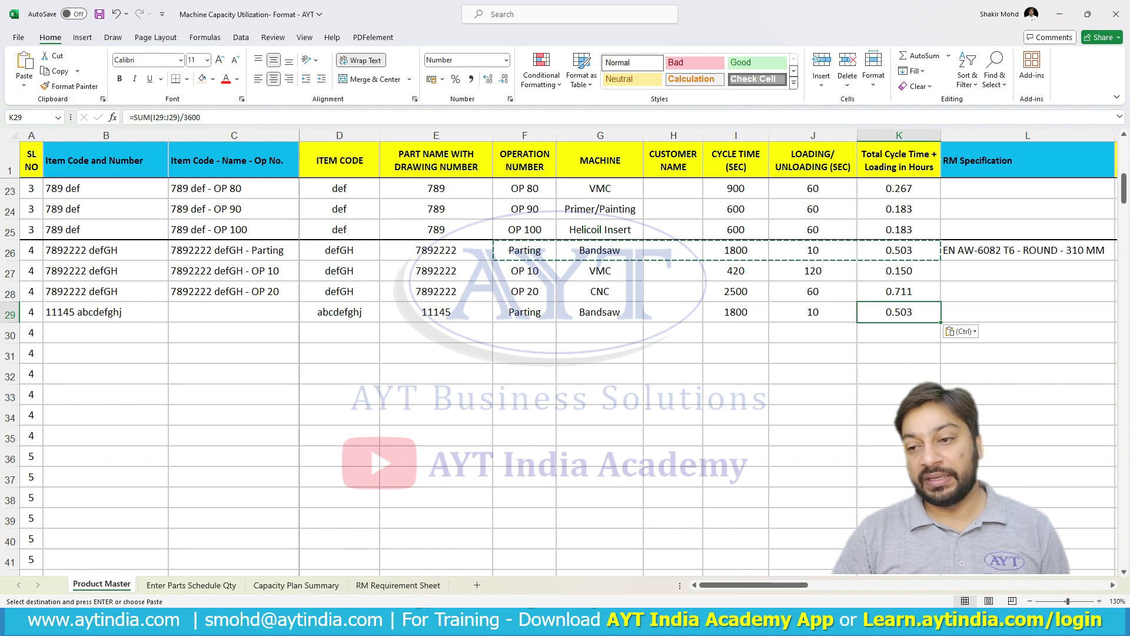
key(Left)
key(Left)
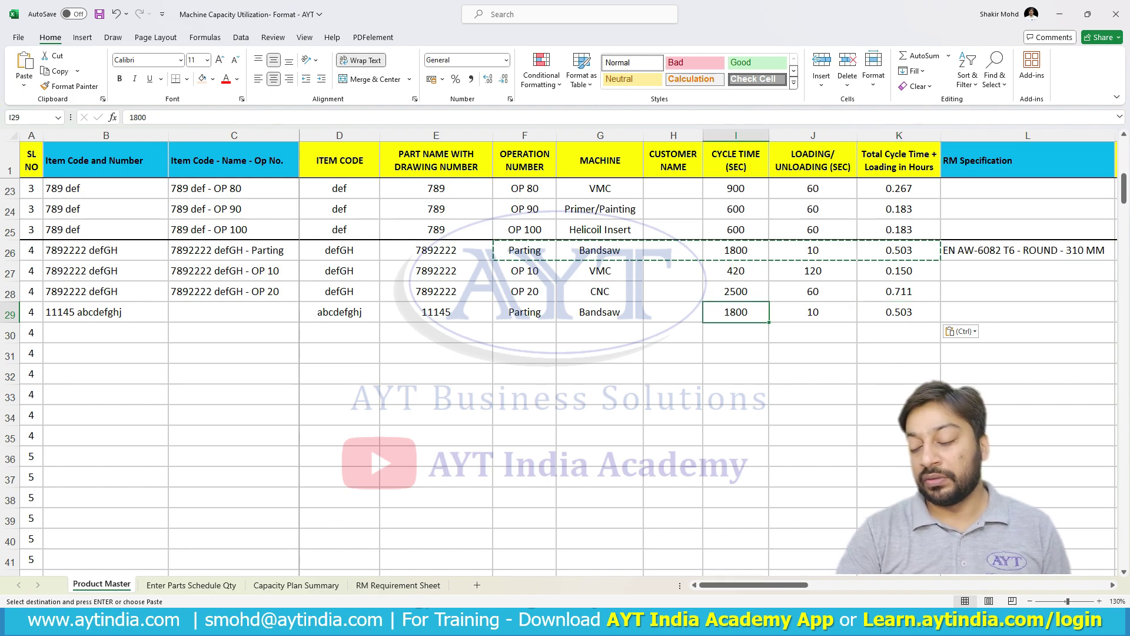
key(Escape)
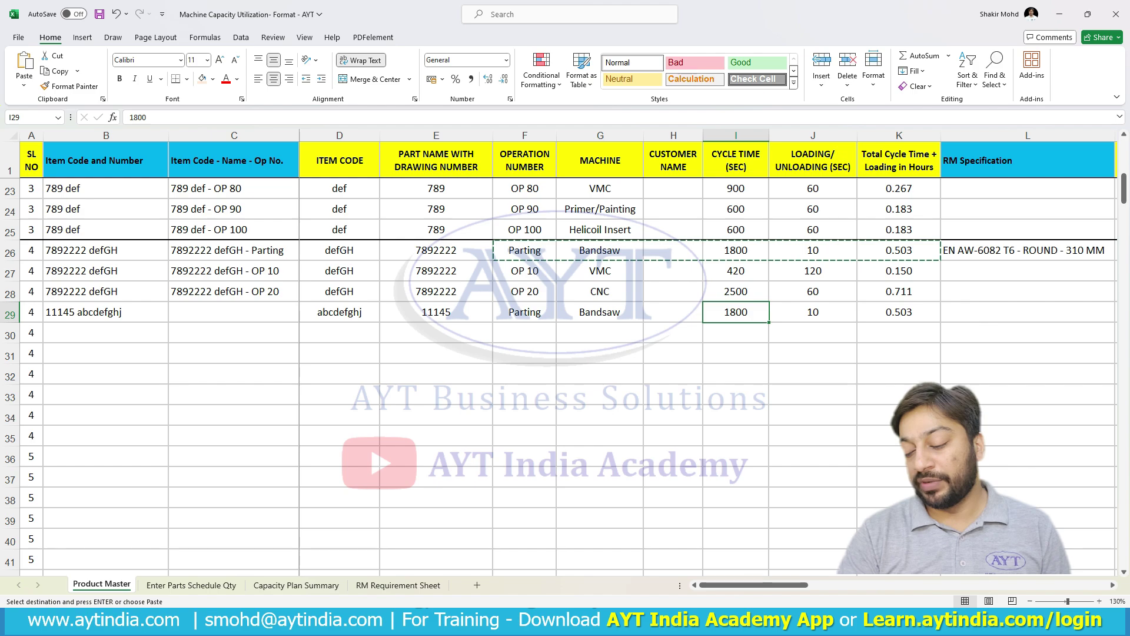
text(120)
key(Return)
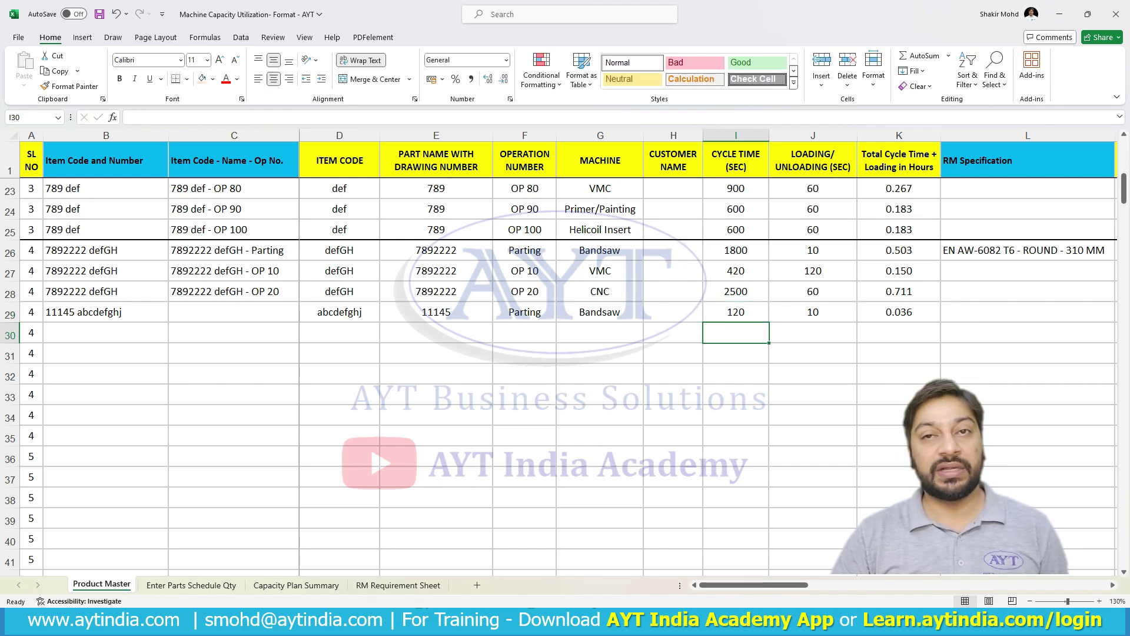
Step: Copy the OP 10 and OP 20 data from F27:K28 into rows 30 and 31, starting at F30
drag(524, 271, 899, 291)
key(ctrl+c)
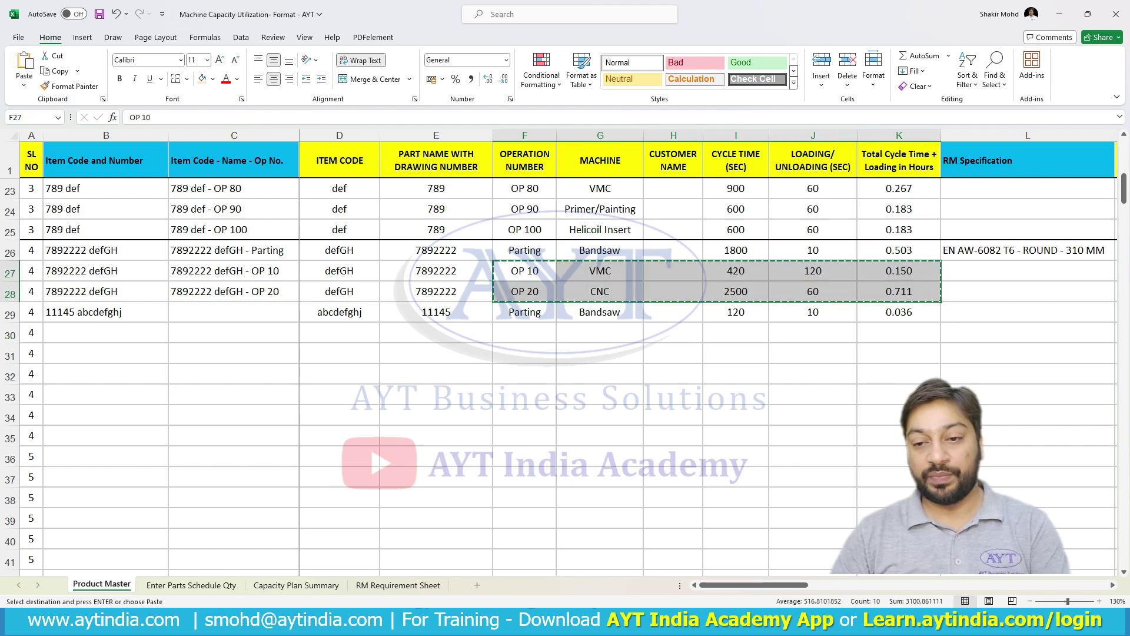
click(525, 332)
key(ctrl+v)
click(525, 333)
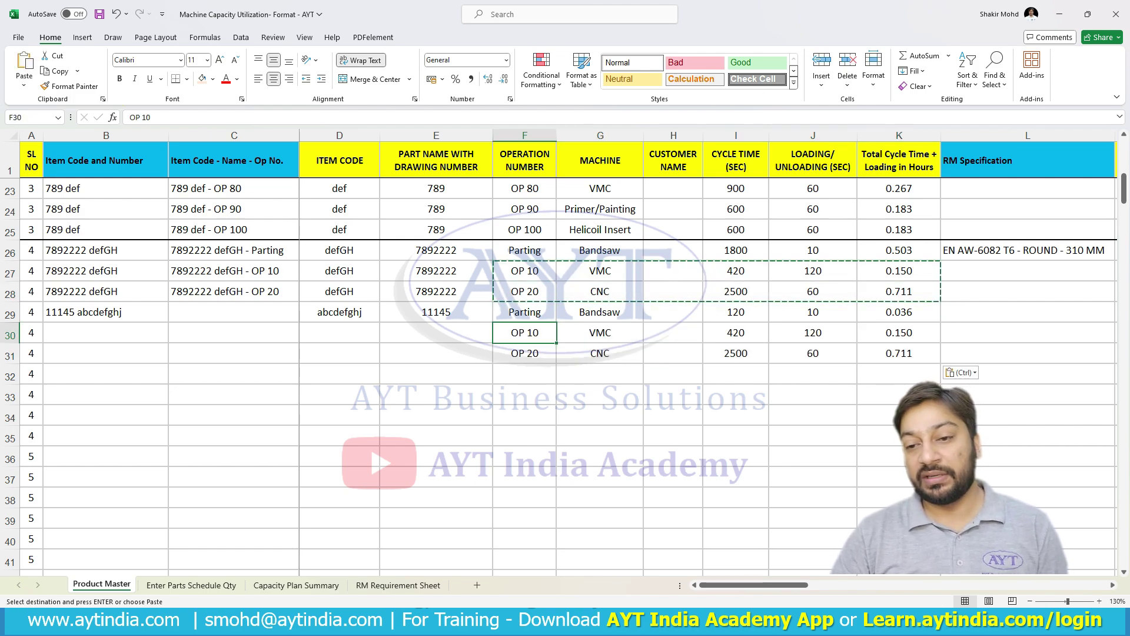
Step: Examine the machine choices available for G31 and compare them with the machine list on the Capacity Plan Summary sheet
click(600, 333)
click(599, 353)
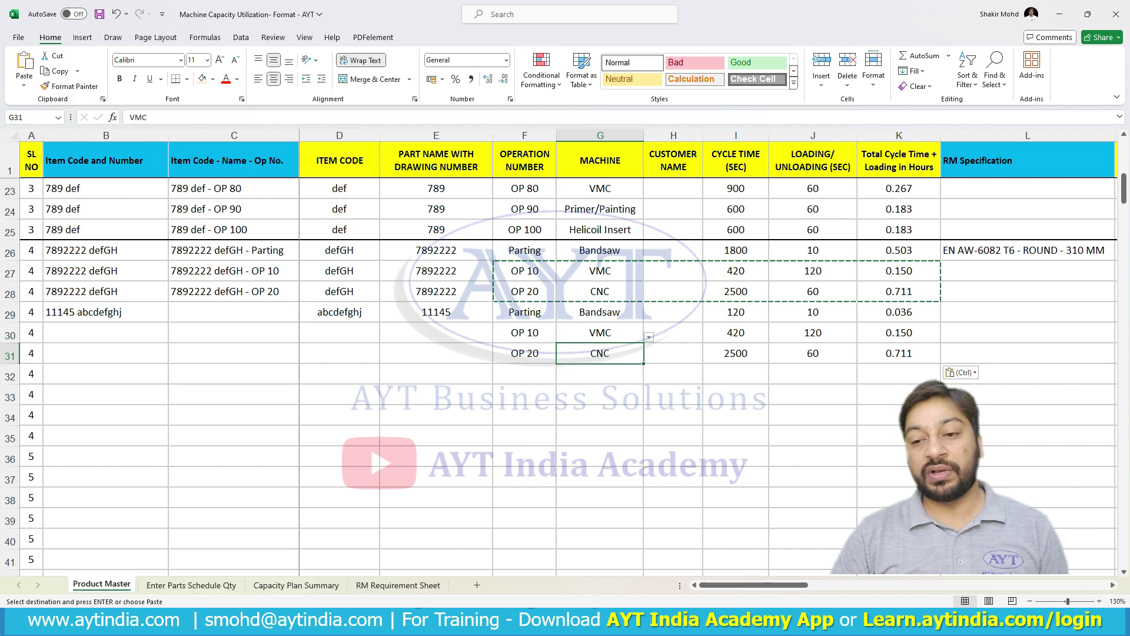
click(649, 357)
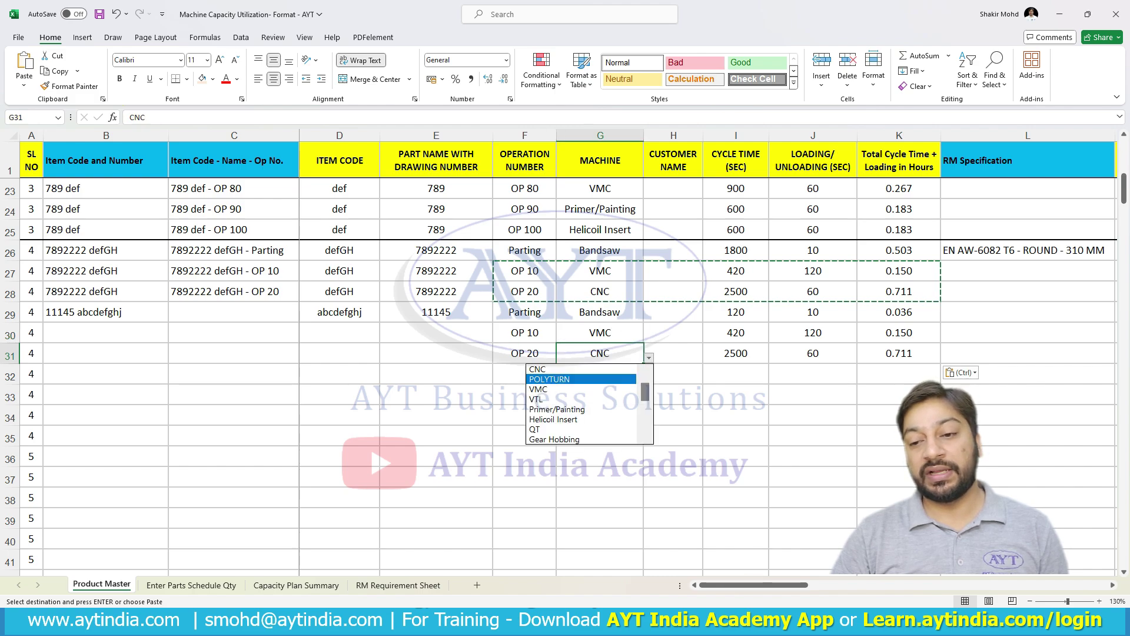
key(Up)
key(Up)
key(Up)
key(Up)
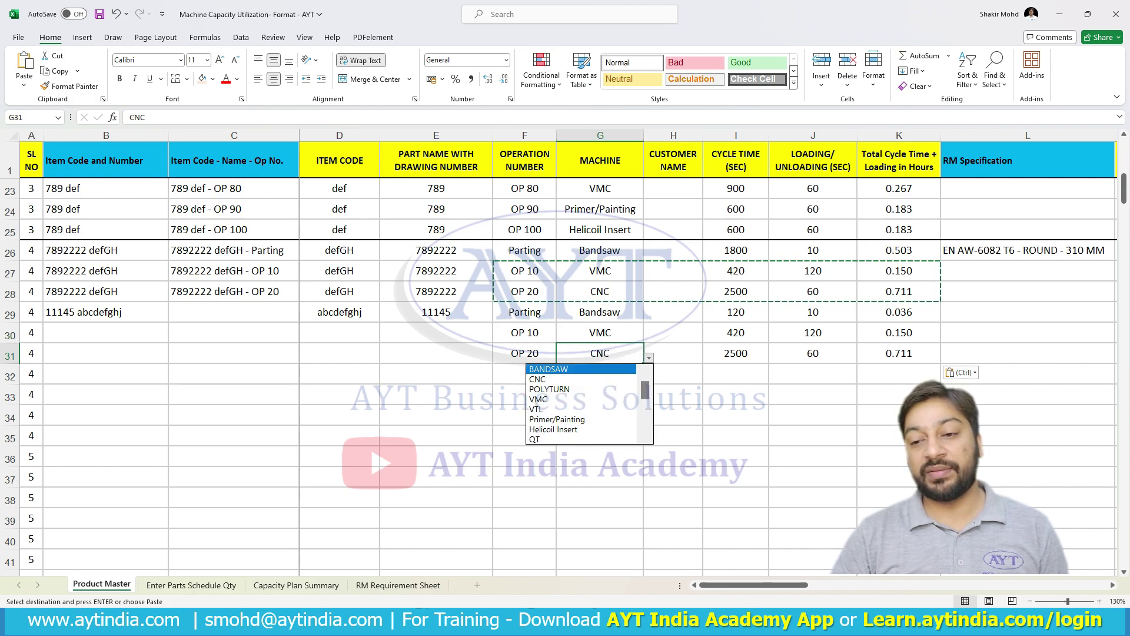
key(Escape)
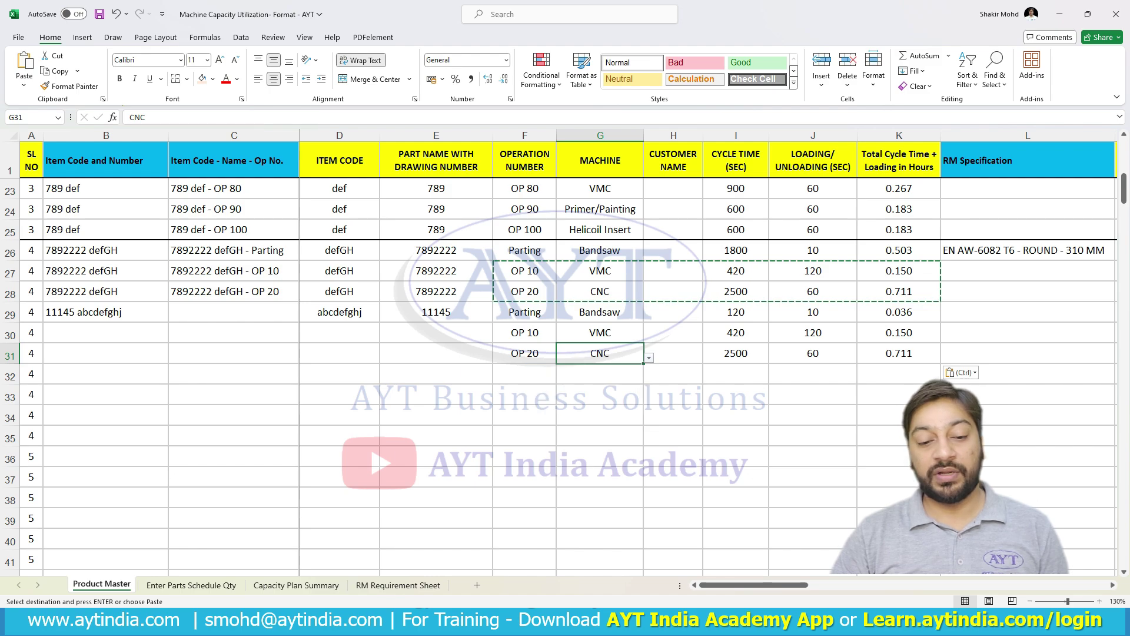
click(296, 585)
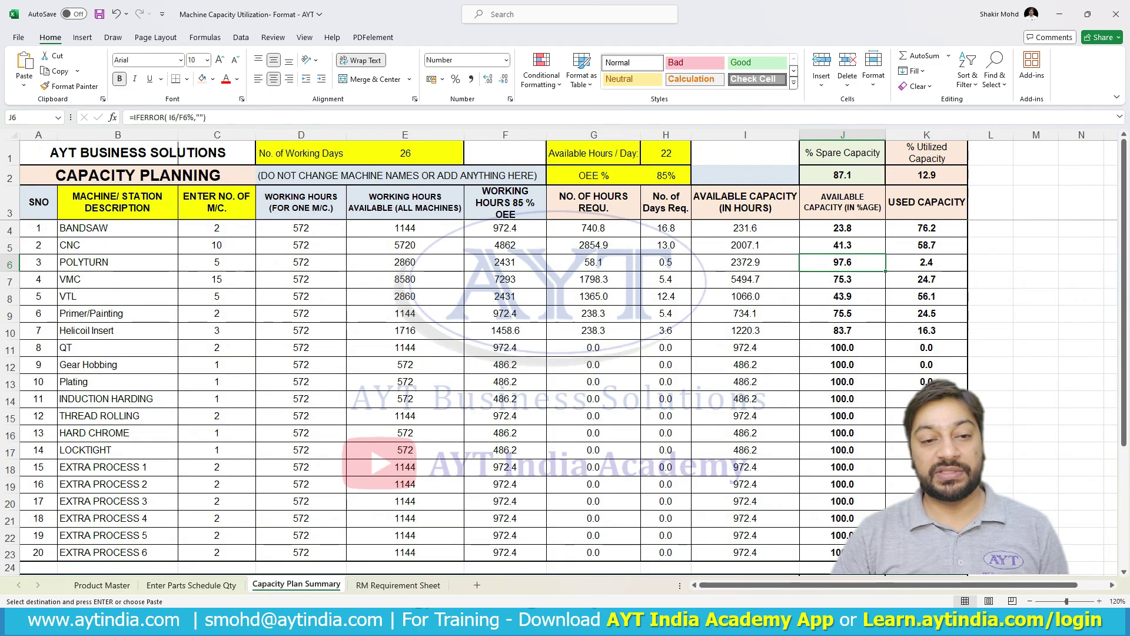
click(102, 585)
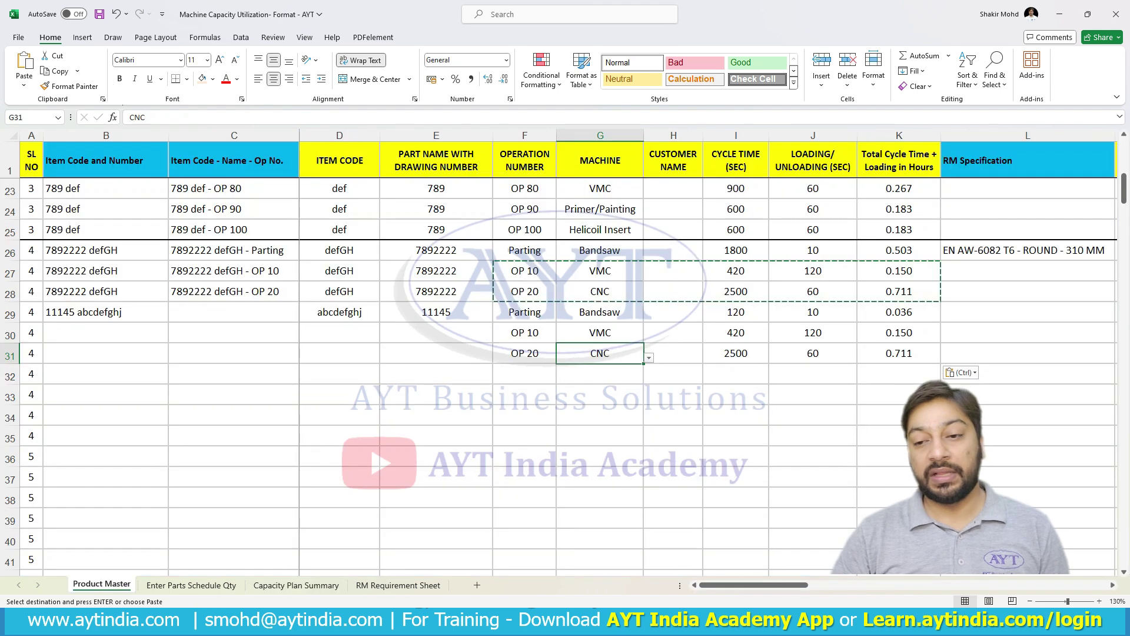
Step: Set the cycle time of OP 20 in I31 to 250 seconds and check the total hours formula in K31
click(599, 395)
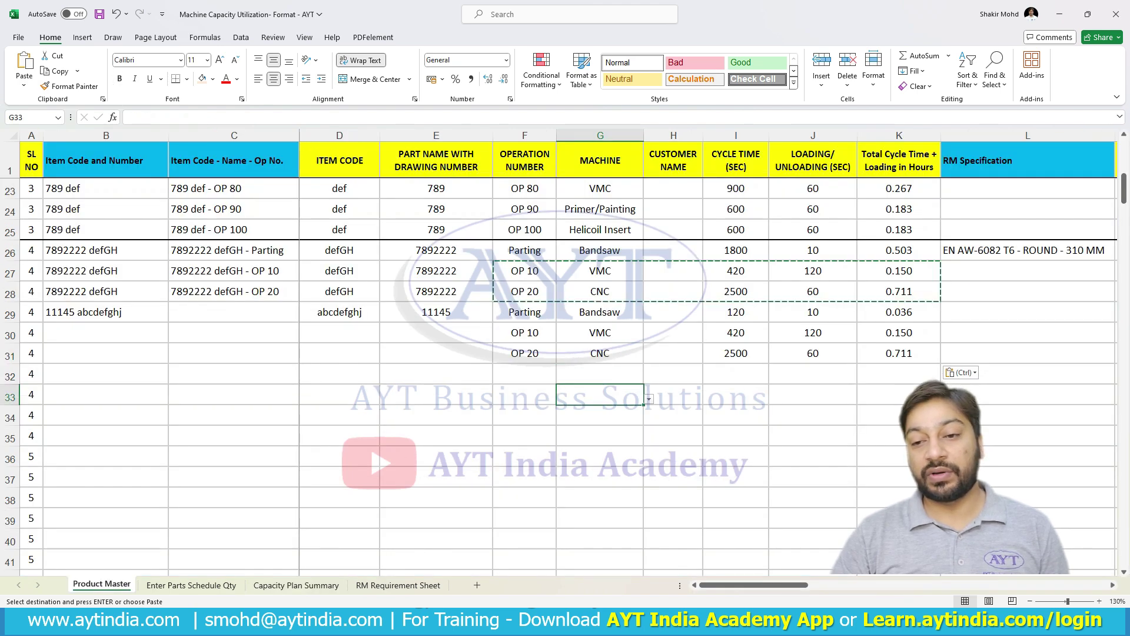
click(599, 333)
click(600, 353)
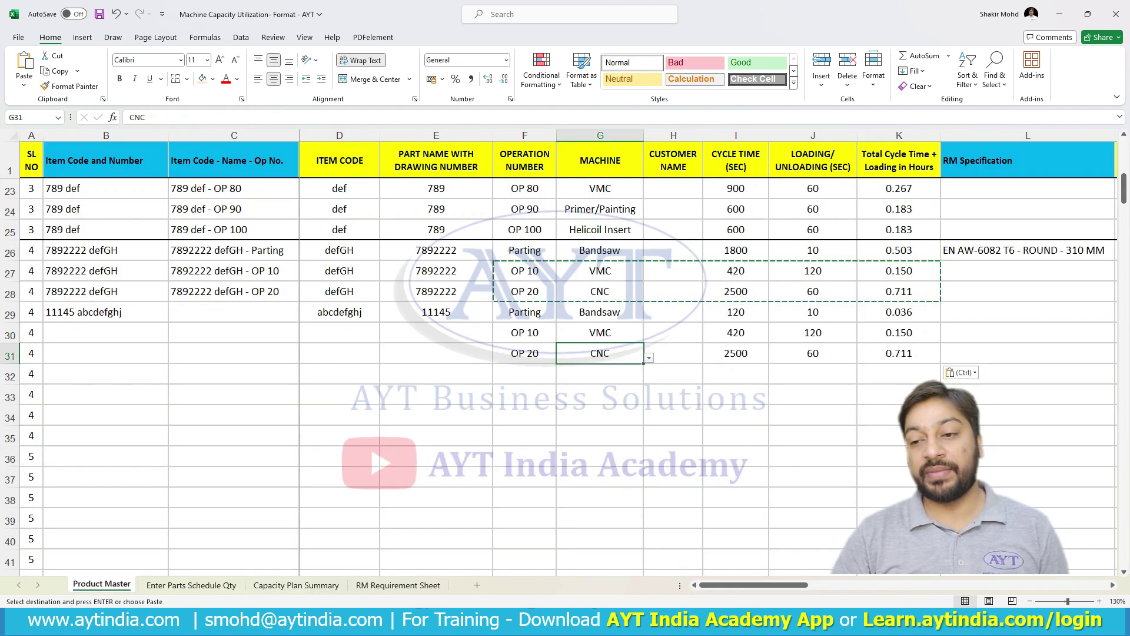
click(735, 313)
click(735, 353)
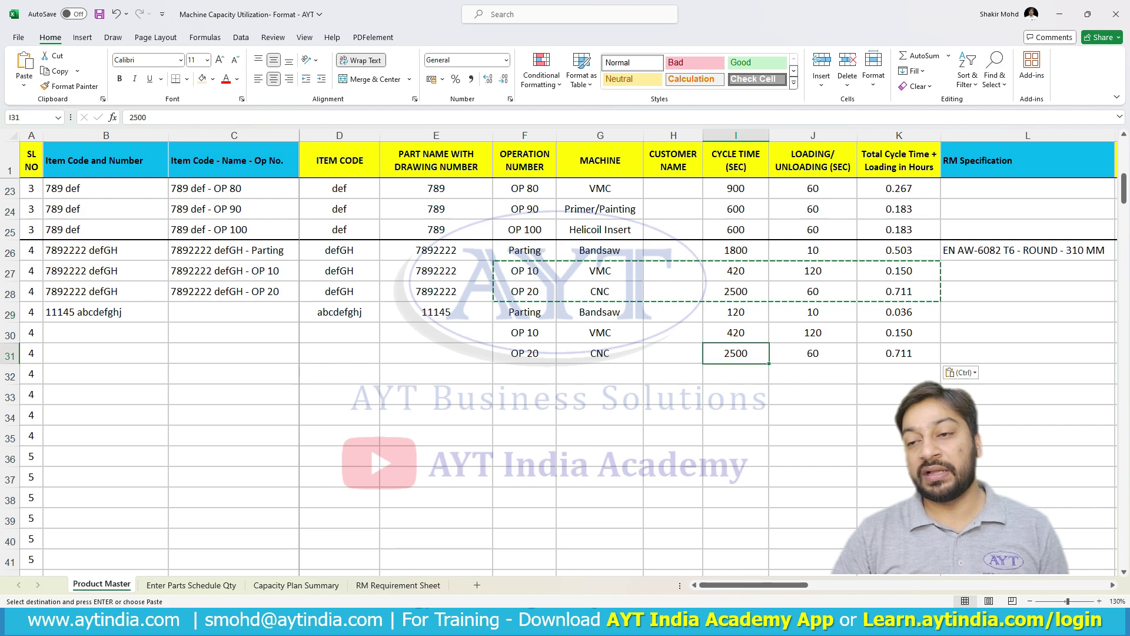
key(F2)
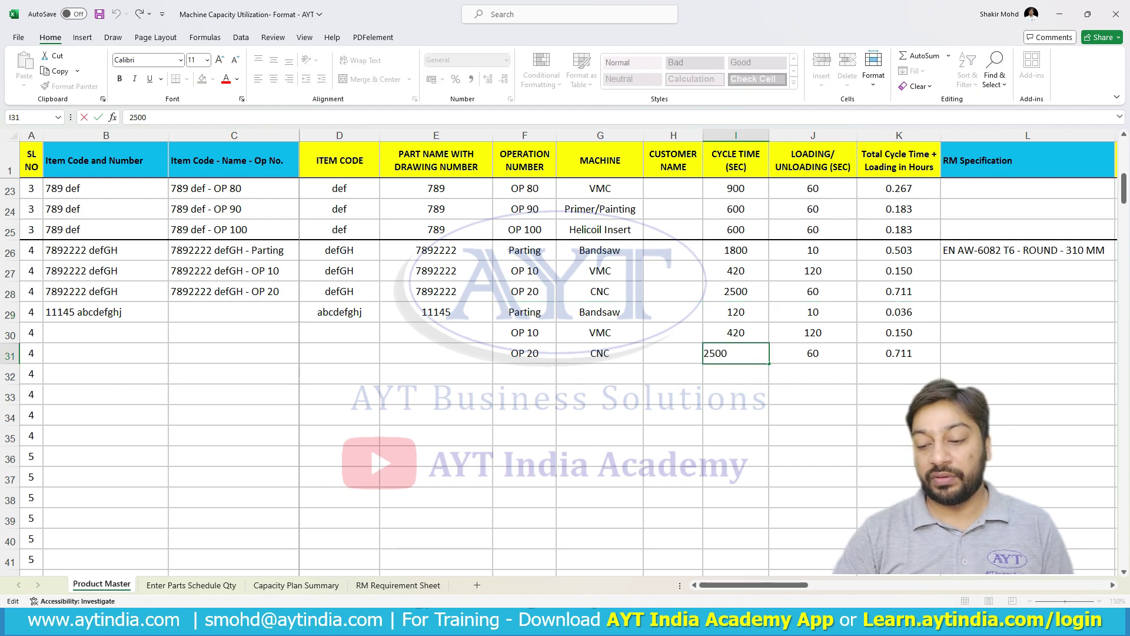
key(BackSpace)
key(Return)
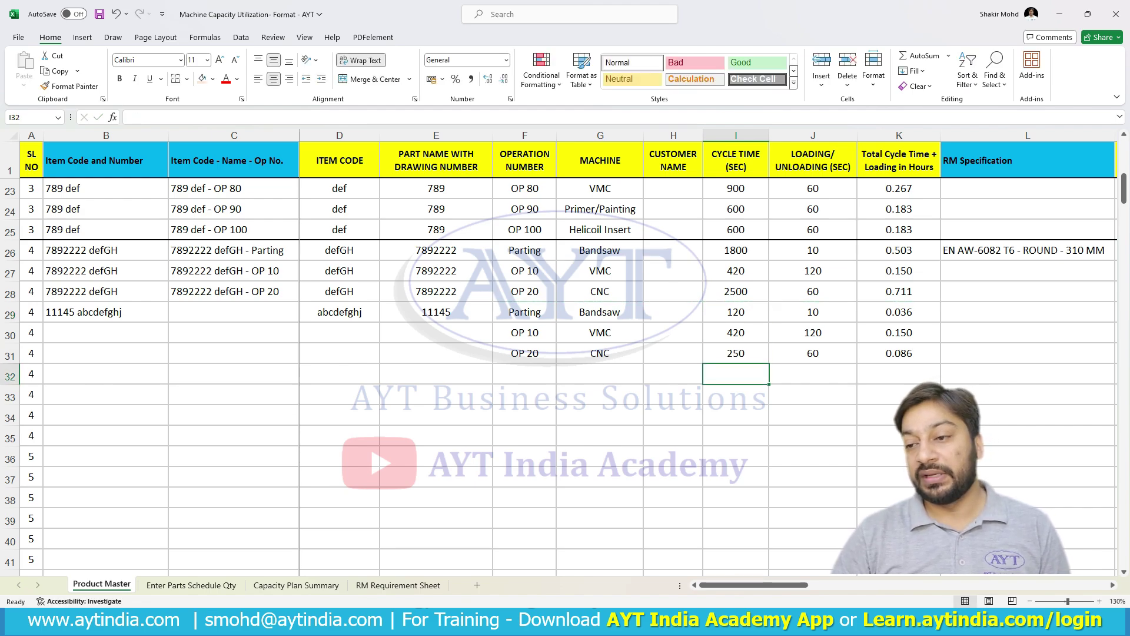
click(812, 353)
key(Right)
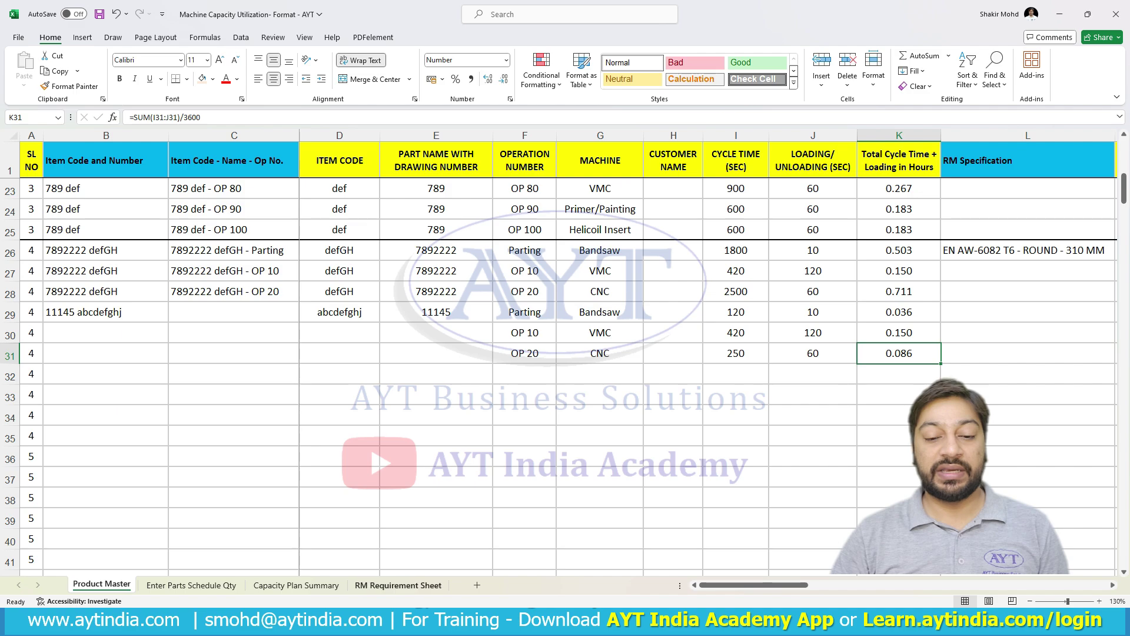
Step: Check the Capacity Plan Summary and Enter Parts Schedule Qty sheets, and return to the Product Master sheet
click(296, 585)
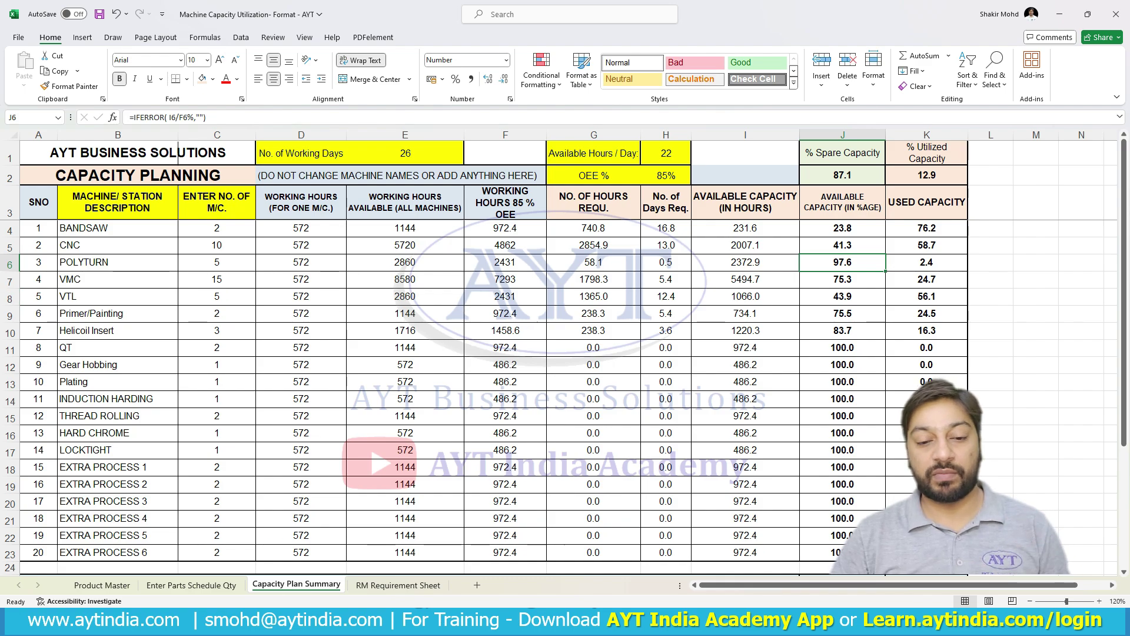
key(ctrl+Page_Up)
key(ctrl+Page_Up)
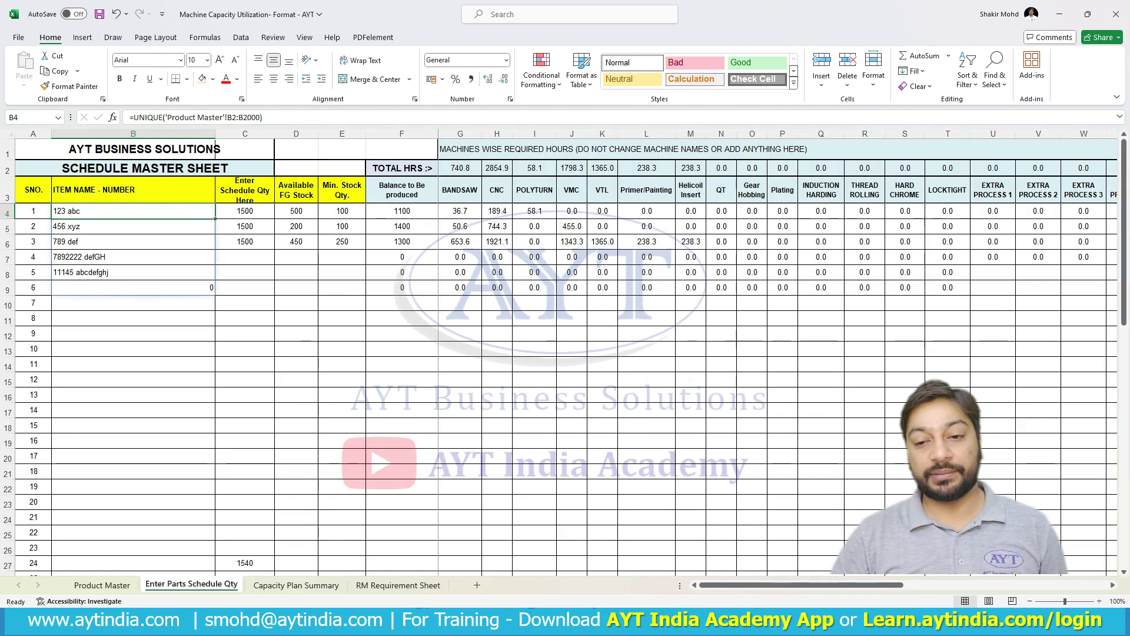
scroll(569, 377, up, 5)
scroll(568, 376, down, 5)
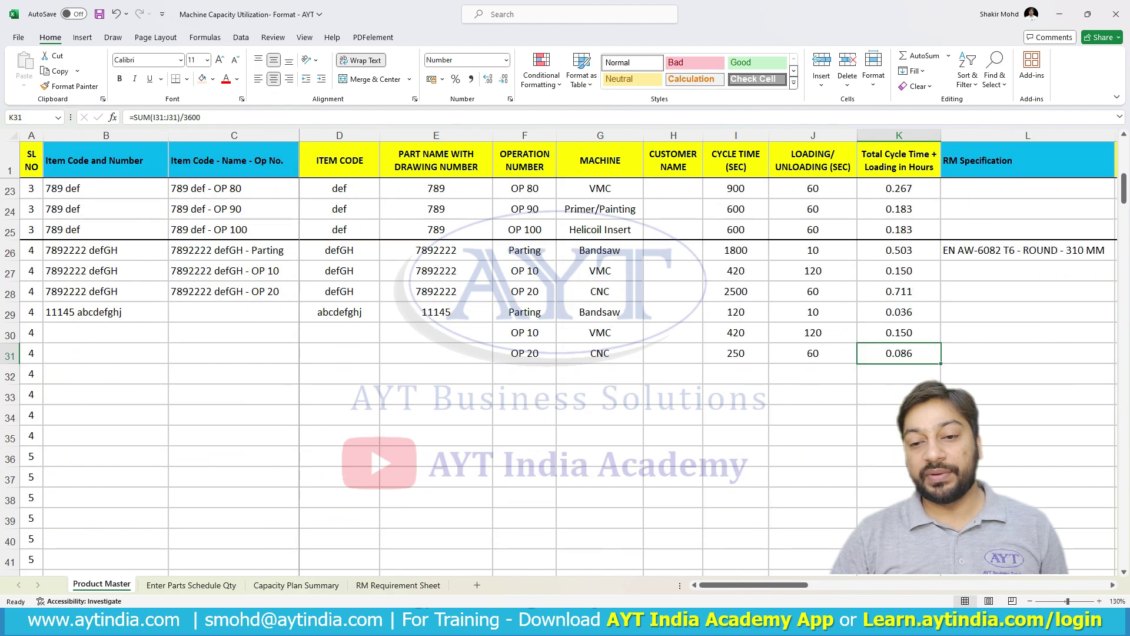
Step: Fill the item code and part number in D29:E29 down through row 31
click(340, 312)
key(Left)
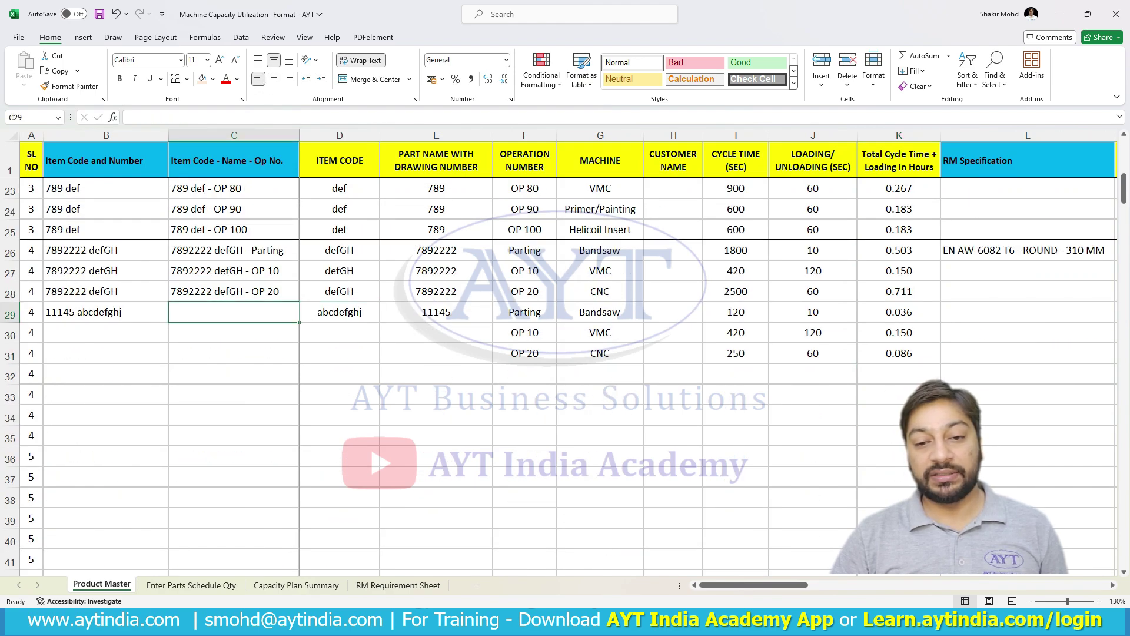
key(Right)
key(shift+Right)
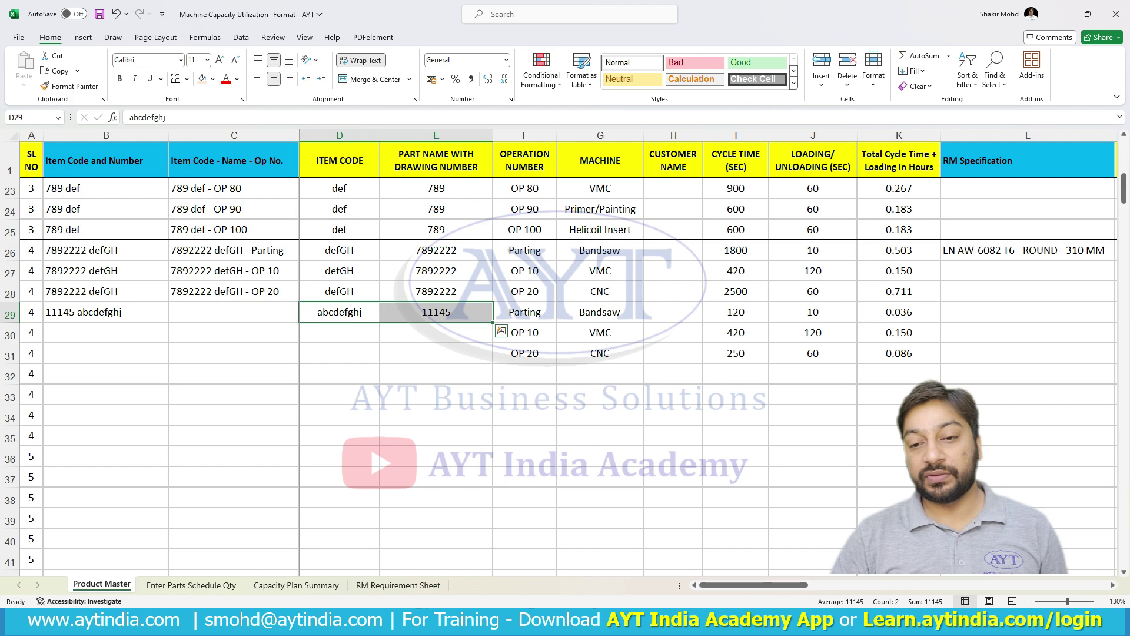
drag(493, 322, 493, 358)
Step: Fill the Item Code - Name - Op No. formula from C28 and the Item Code and Number formula from B29 down to row 31
key(Left)
key(Up)
key(Down)
key(Up)
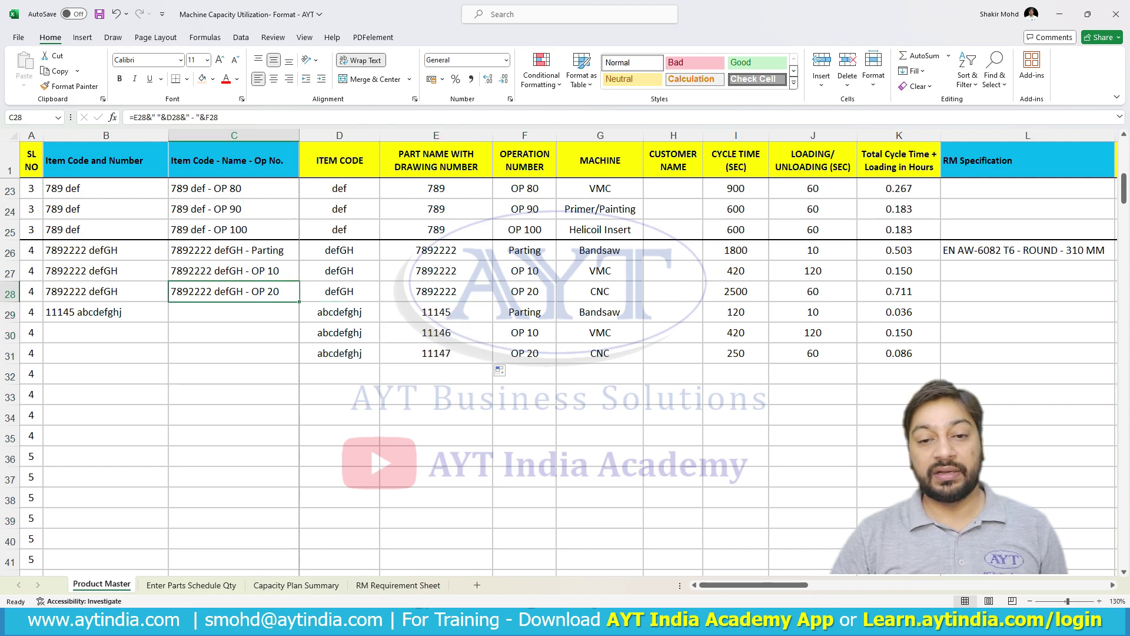
drag(299, 302, 299, 356)
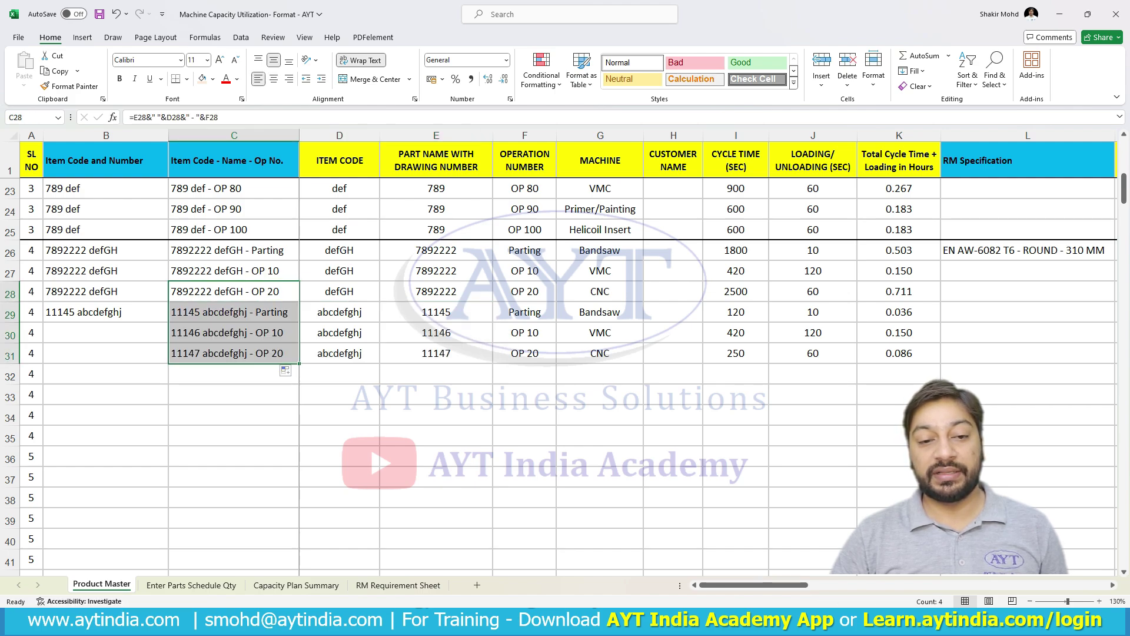
click(118, 312)
drag(169, 322, 168, 357)
click(436, 456)
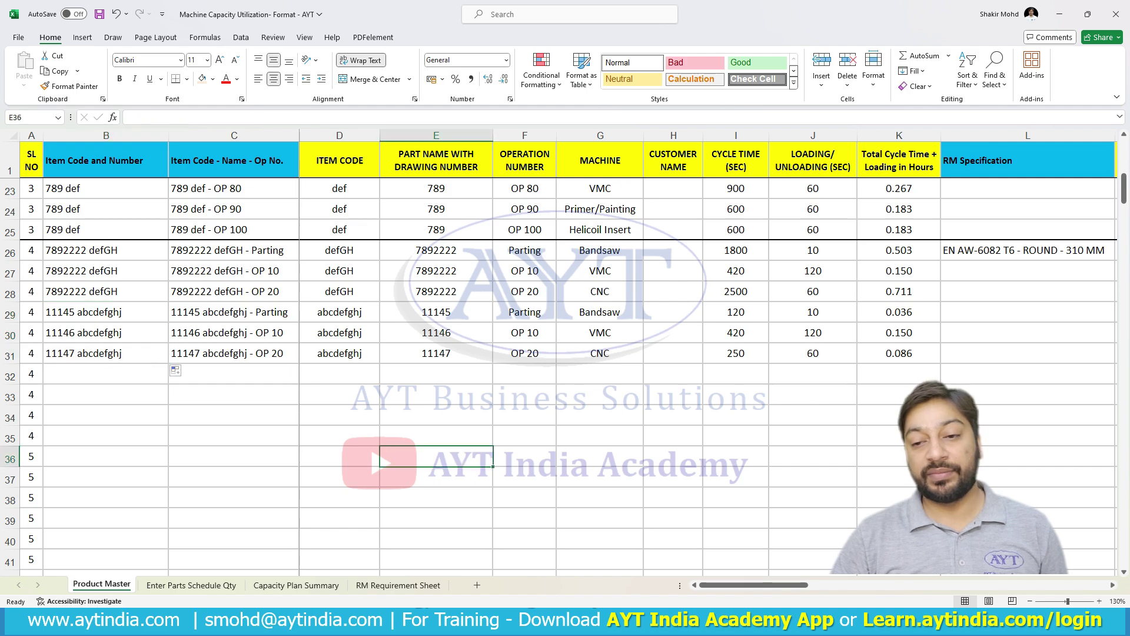
Step: Apply thick outside borders around the new product's rows, A29:K31
drag(31, 311, 935, 356)
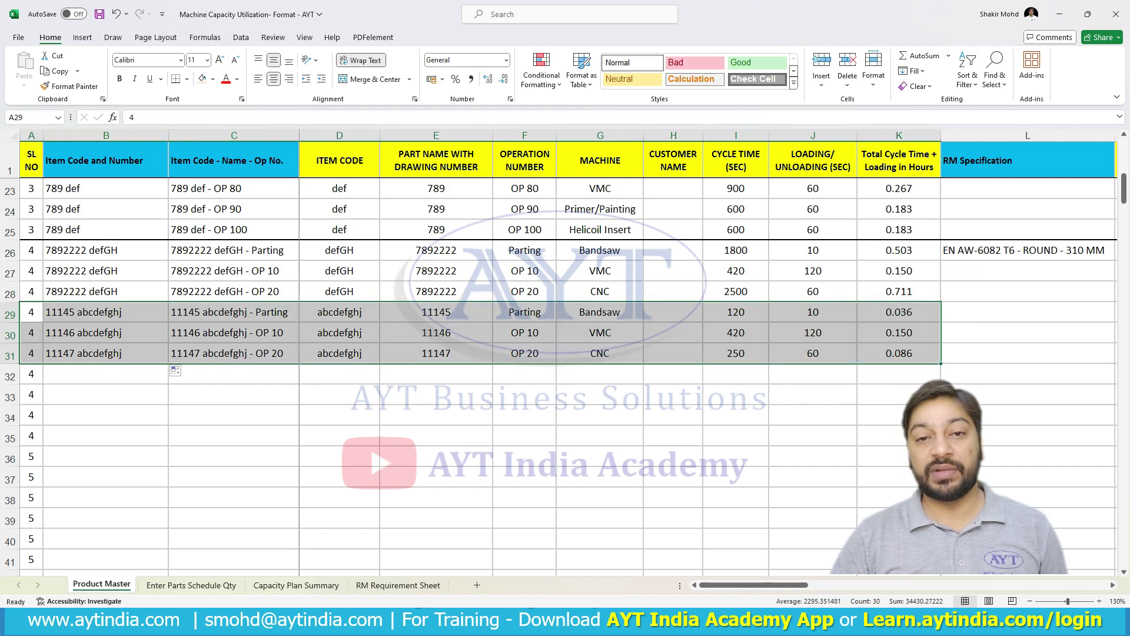
click(187, 79)
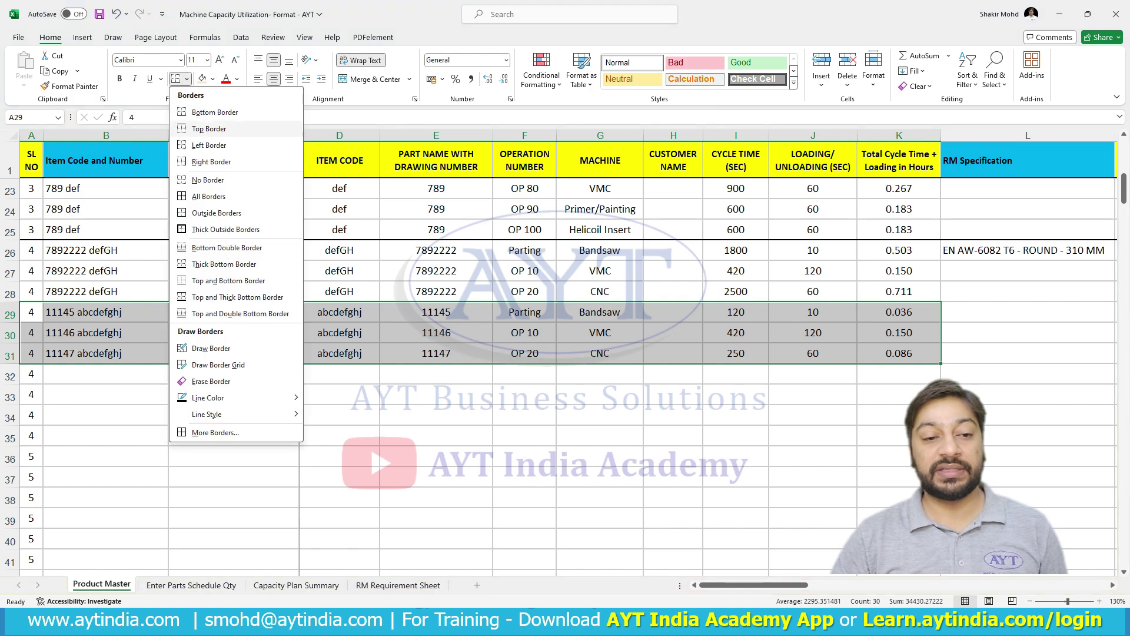
click(226, 229)
click(234, 439)
Step: Copy row 26's raw material, packing, operation type and drawing data, from RM Grade in M26 onward, into row 29 starting at M29
scroll(234, 438, up, 3)
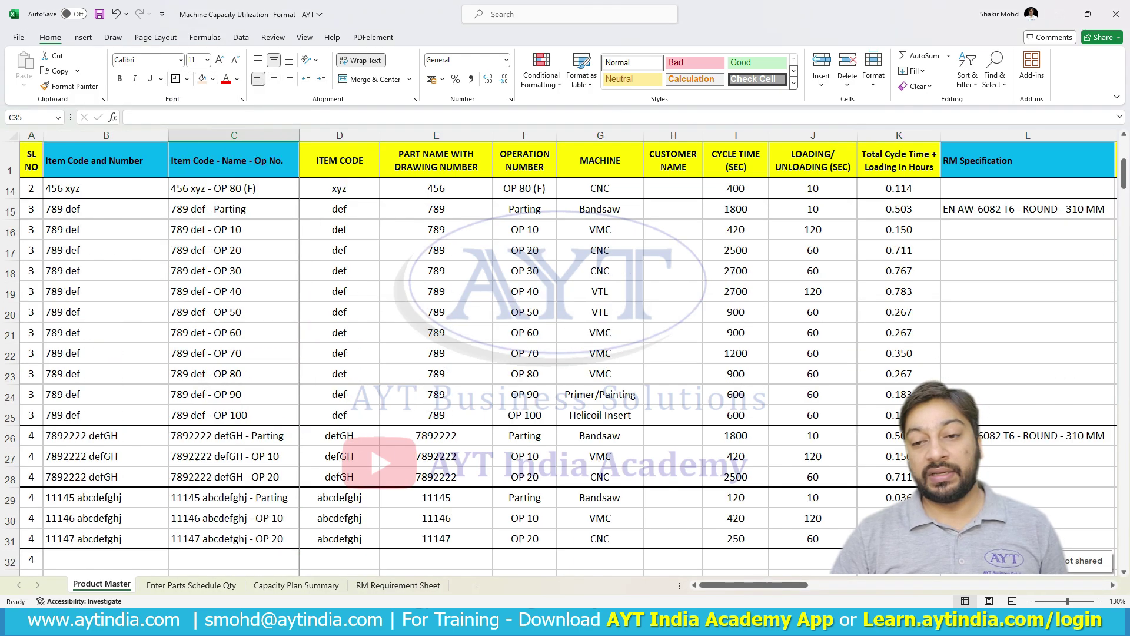
scroll(565, 353, up, 4)
scroll(565, 353, down, 7)
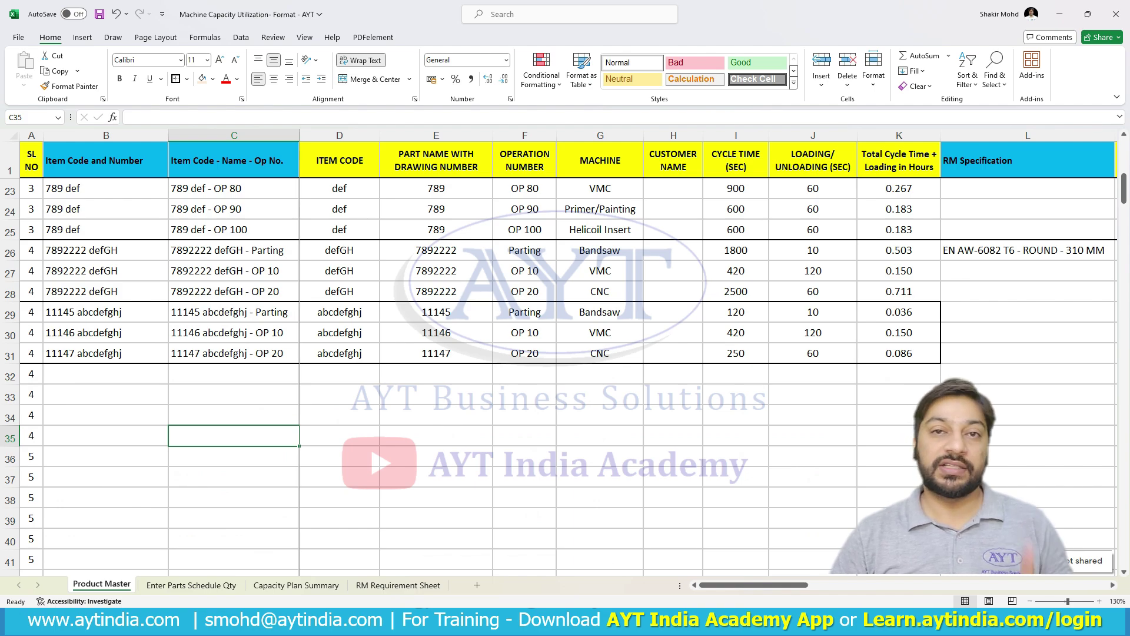
scroll(565, 353, up, 4)
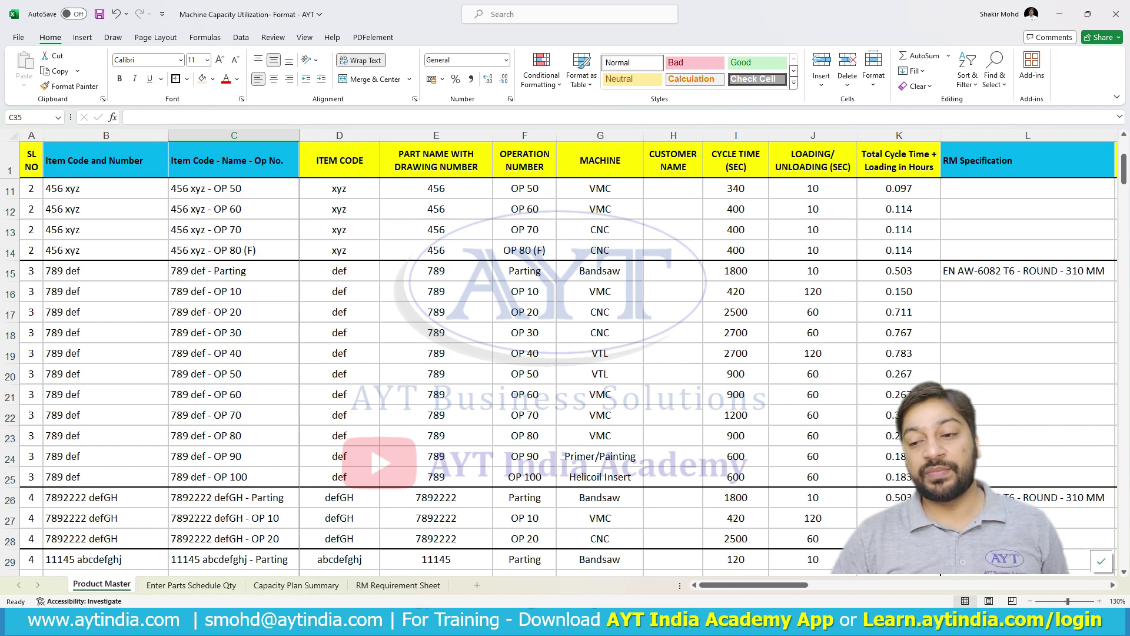
scroll(565, 353, down, 3)
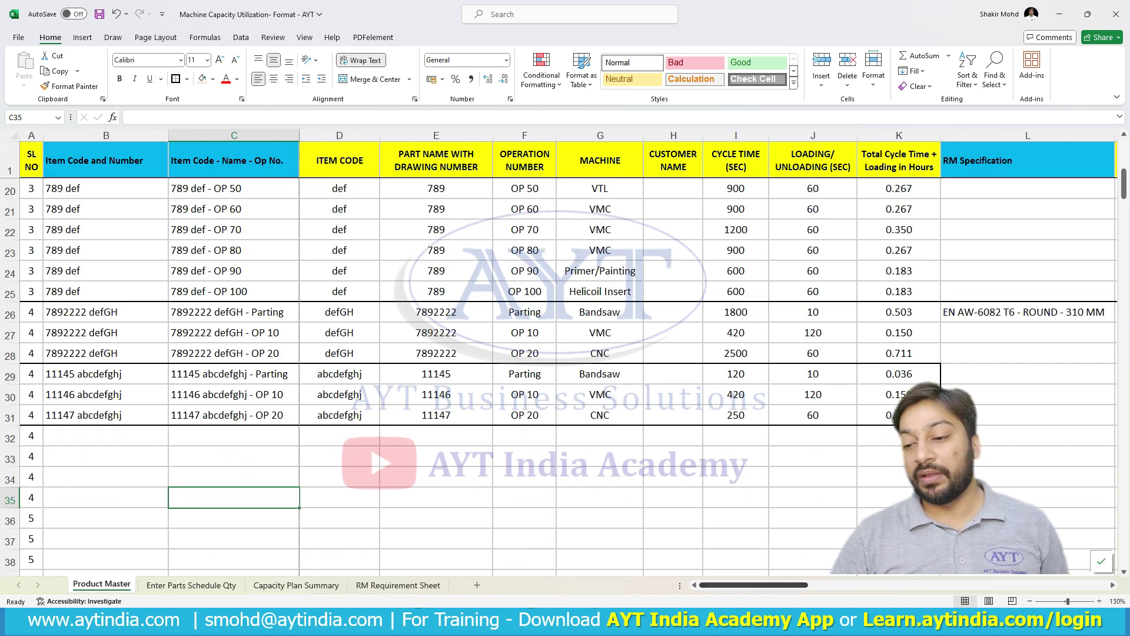
drag(758, 584, 836, 584)
drag(684, 312, 1115, 313)
key(ctrl+c)
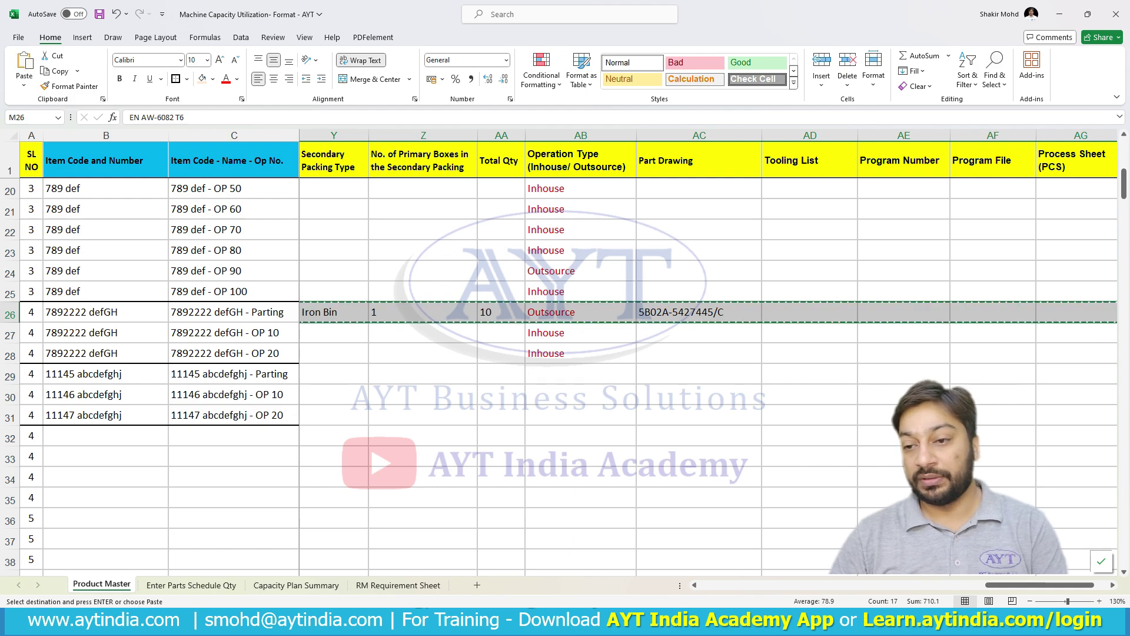
scroll(565, 353, left, 5)
scroll(564, 353, left, 1)
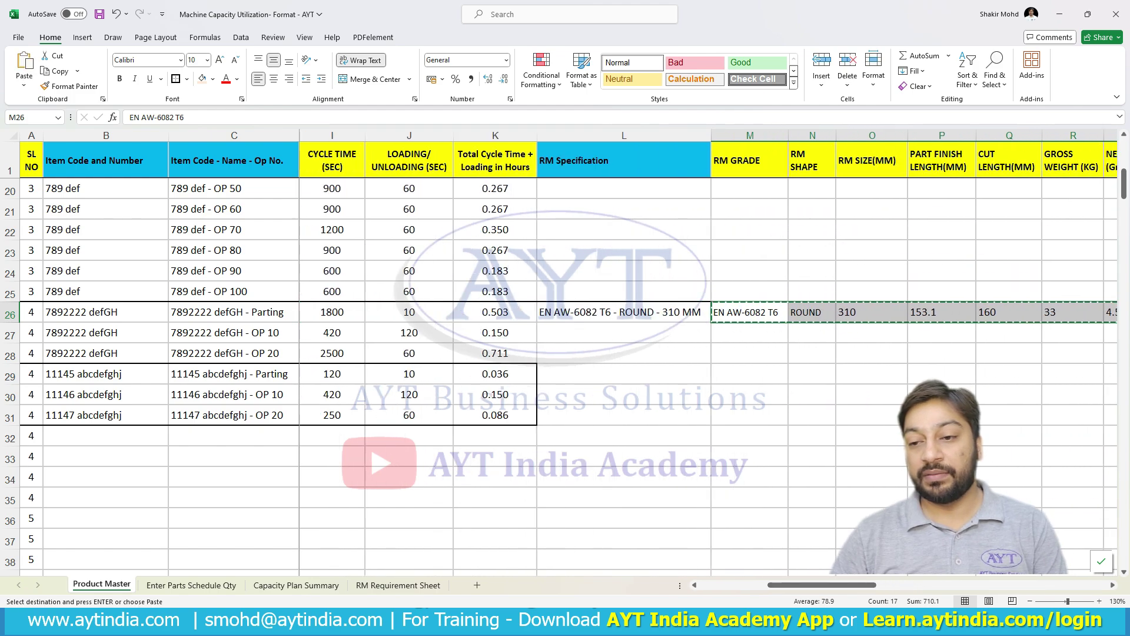
click(749, 374)
key(ctrl+v)
Step: Copy the RM Specification formula from L26 into L29
key(Left)
key(Up)
key(Up)
key(Up)
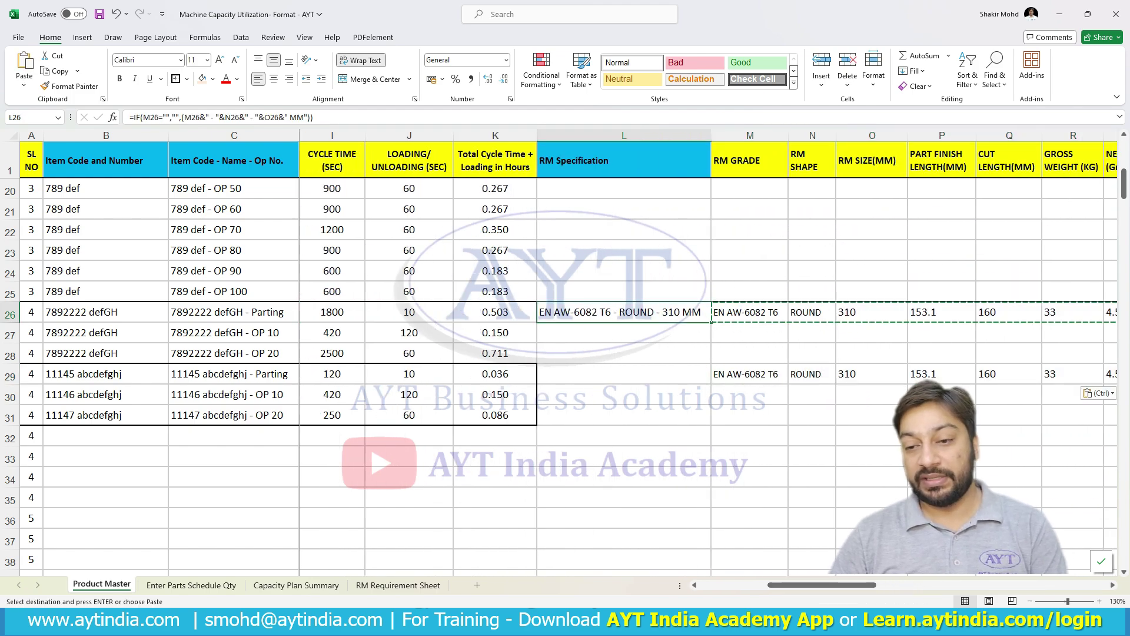
key(ctrl+c)
key(Down)
key(Down)
key(Down)
key(Down)
key(Up)
key(ctrl+v)
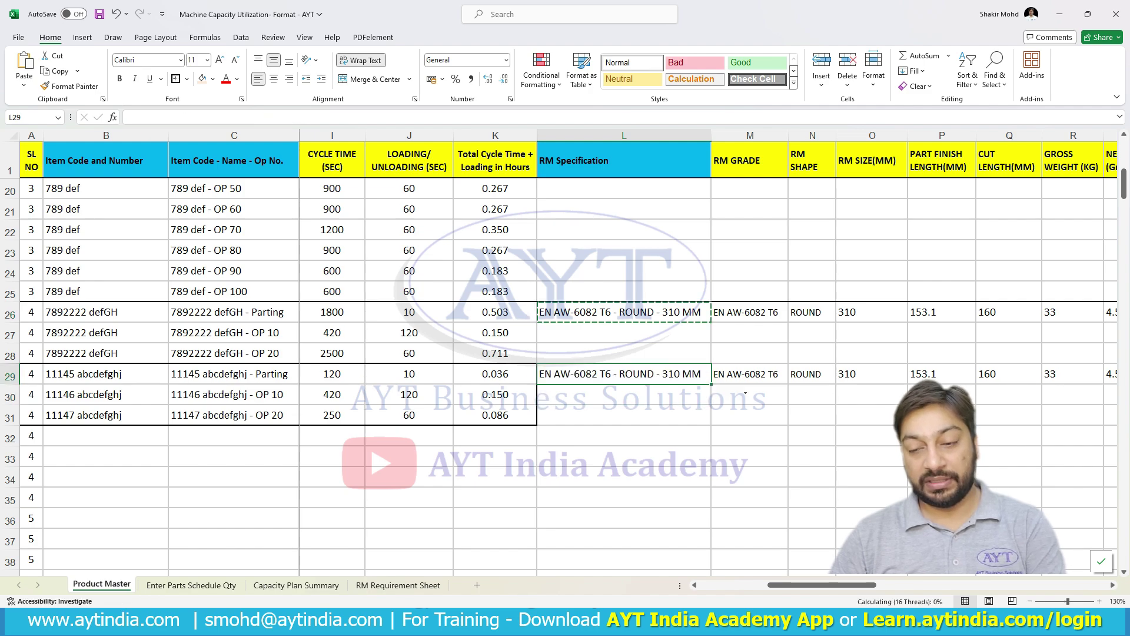
key(Down)
key(Down)
key(Escape)
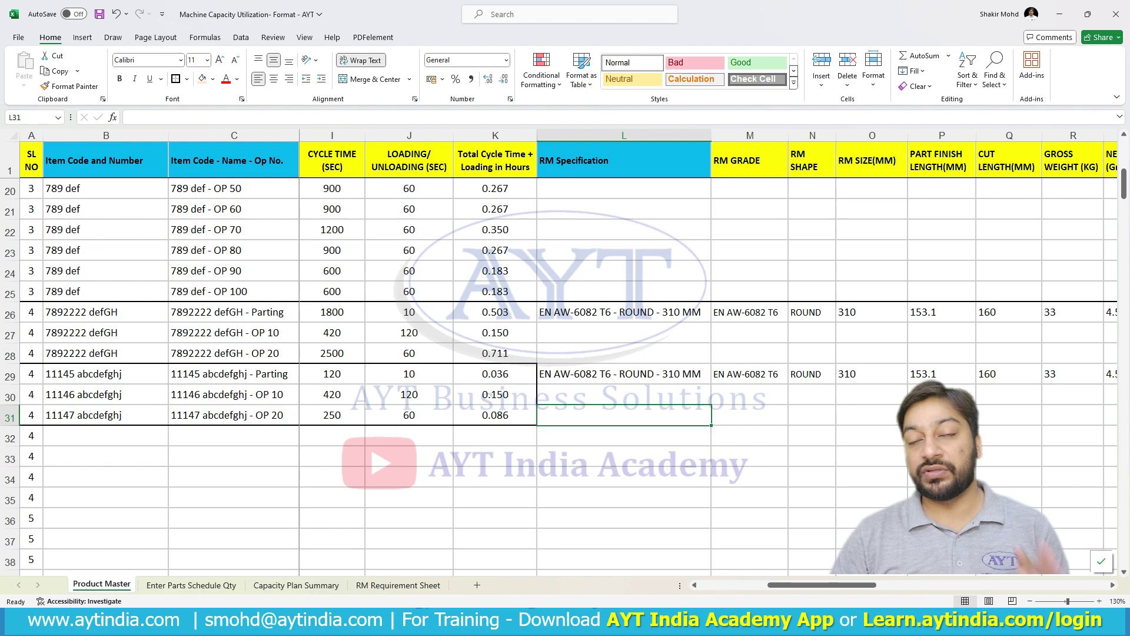
Step: Review row 29's part finish length, cut length, gross weight, net weight and scrap weight
drag(813, 585, 867, 585)
click(530, 373)
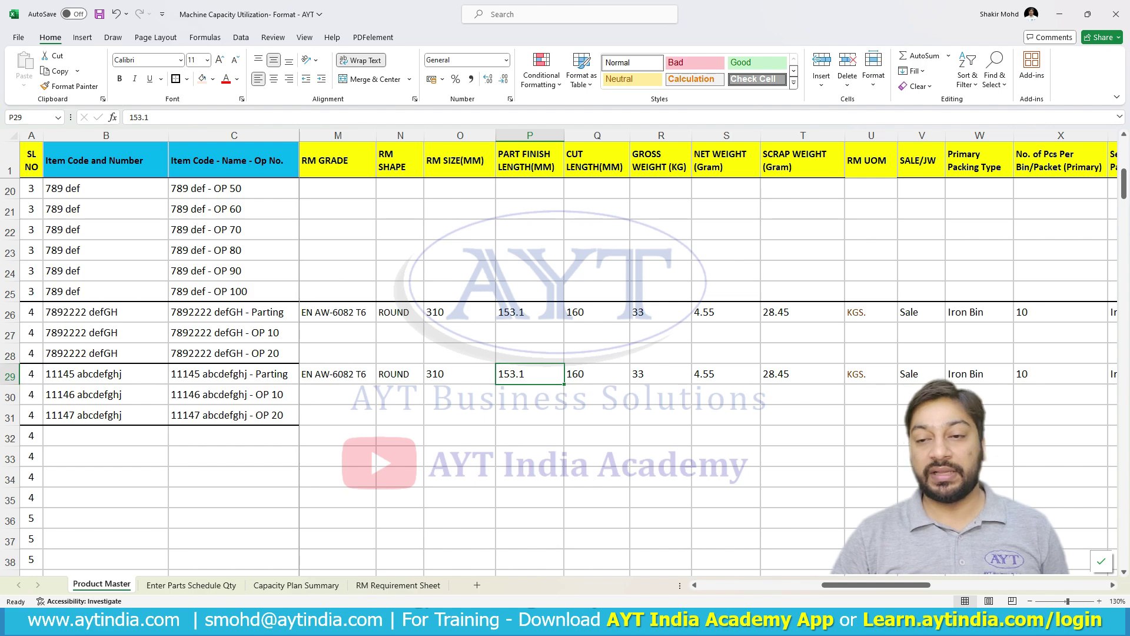
key(Right)
key(Right)
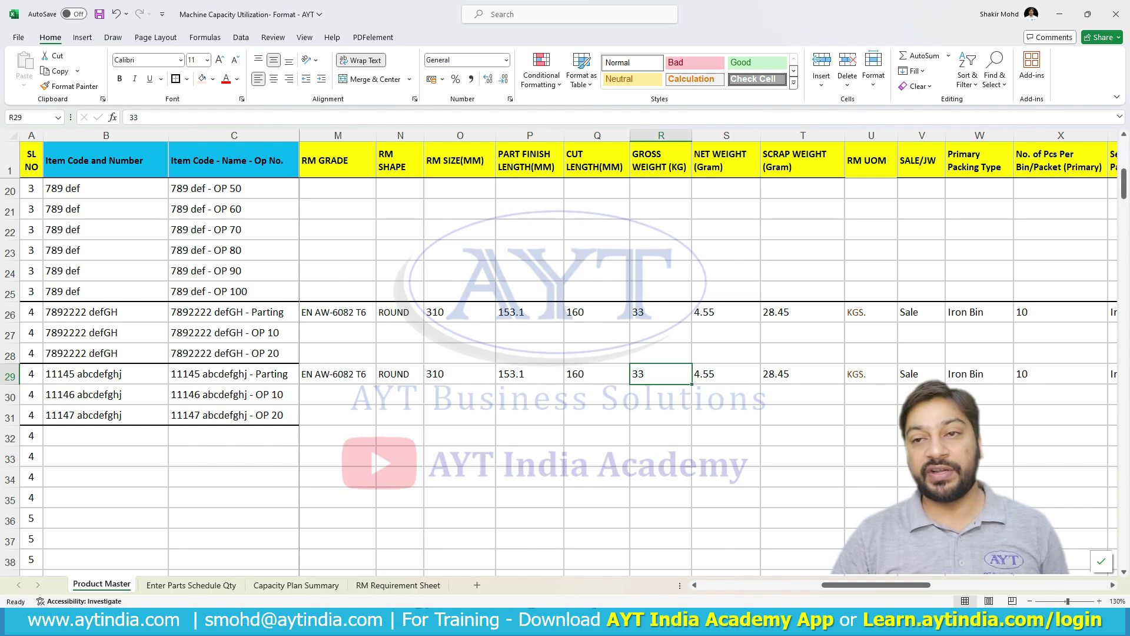
key(Right)
key(Right)
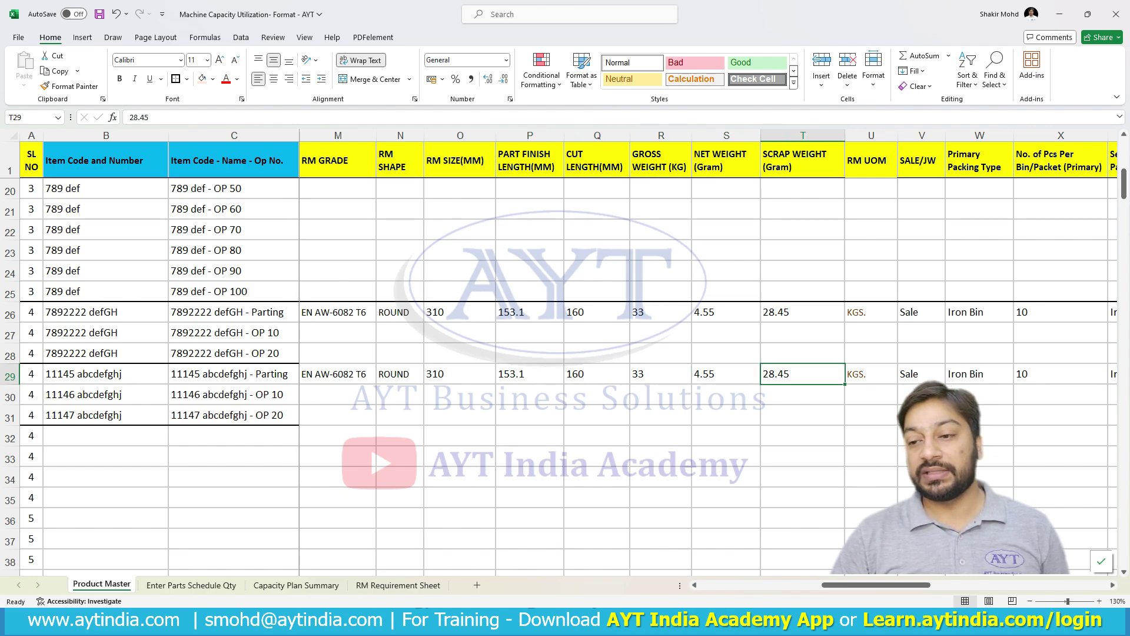
drag(877, 584, 945, 585)
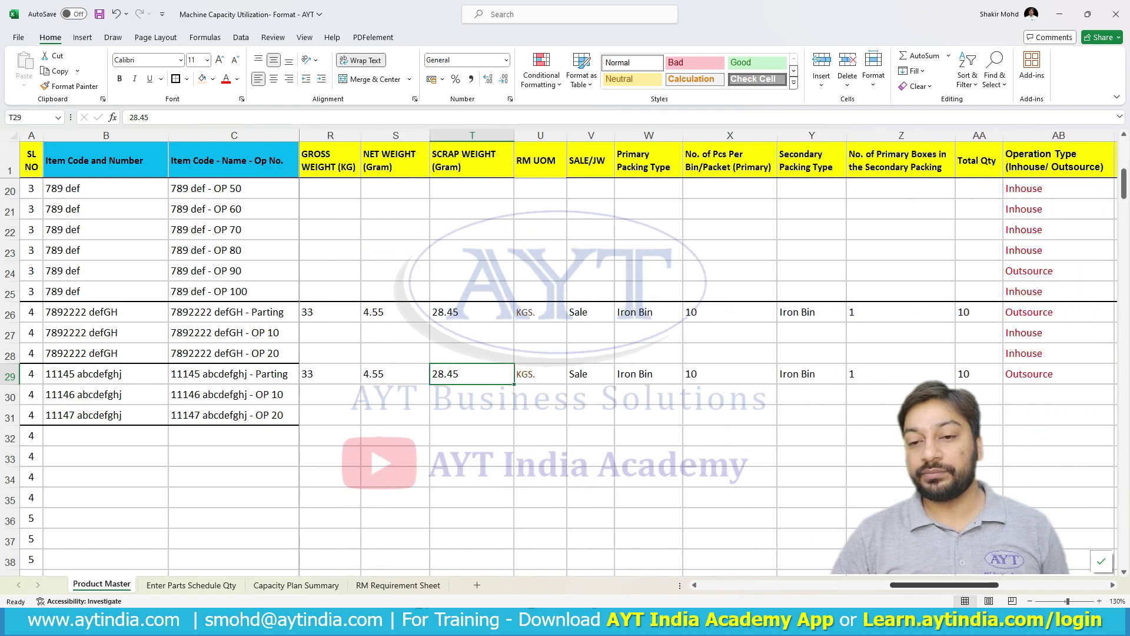
Step: Review row 29's RM UOM, Sale/JW and primary and secondary packing fields in U29 to Z29
key(Right)
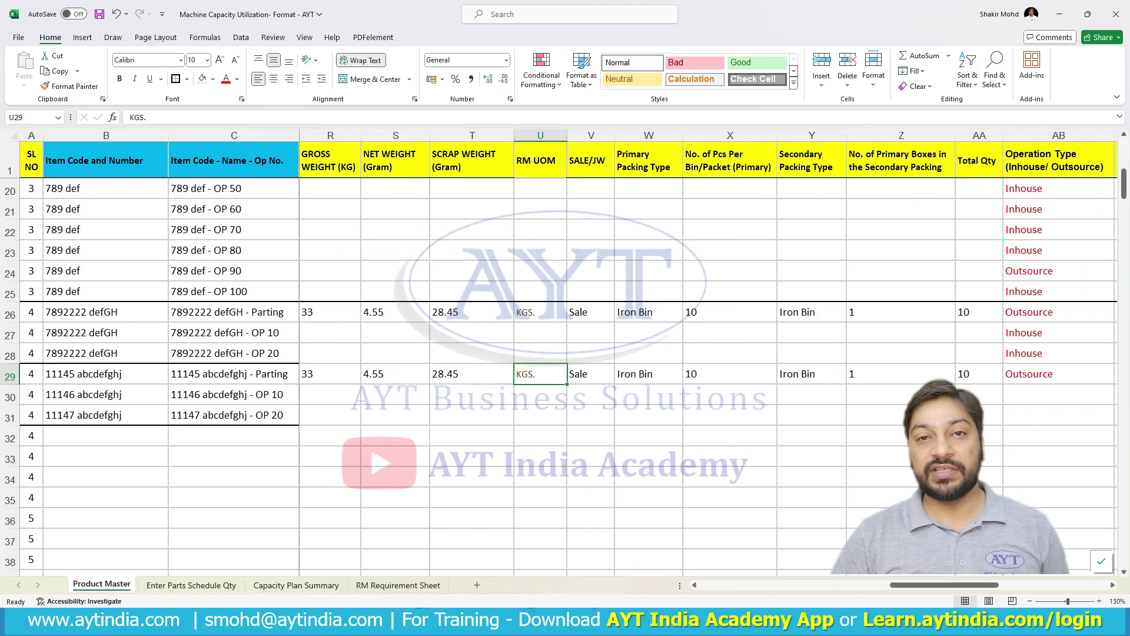
key(Right)
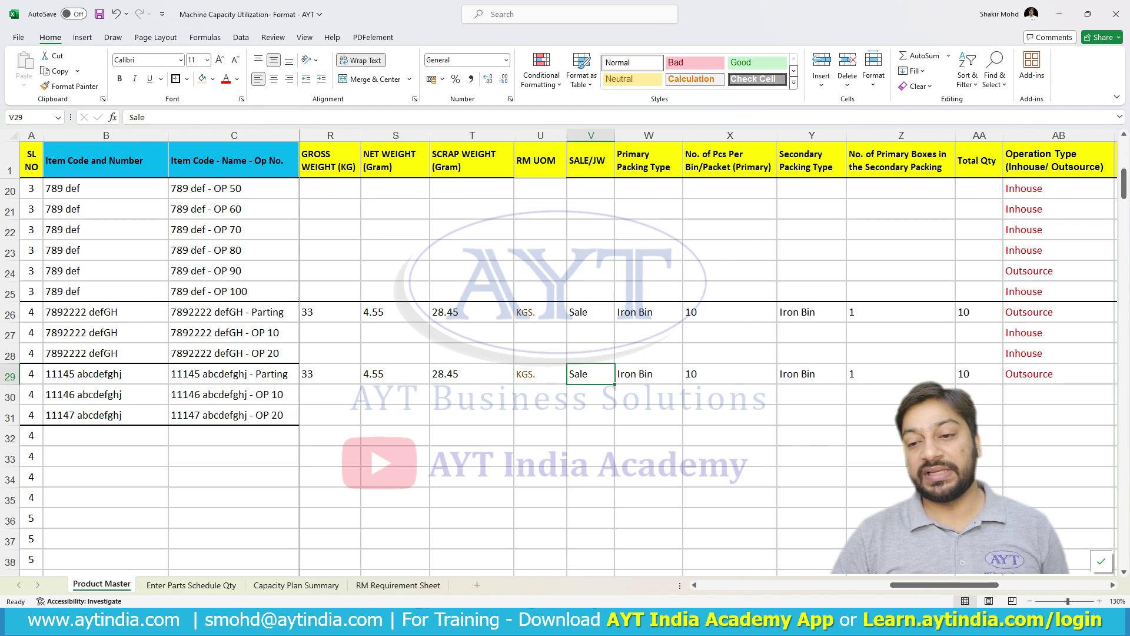
key(Right)
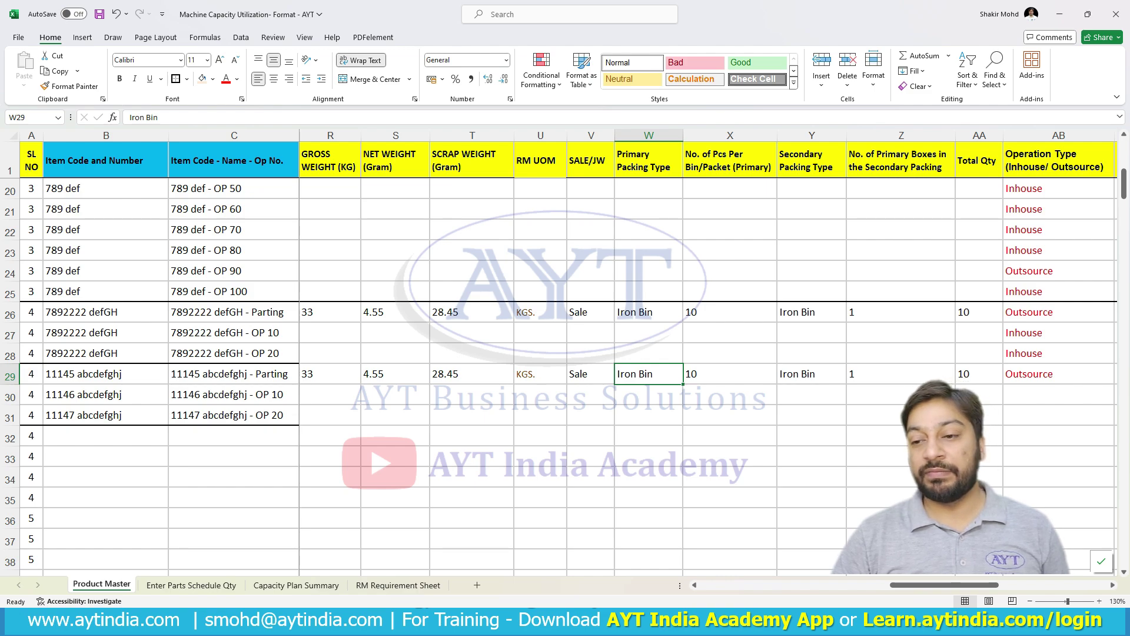
key(Right)
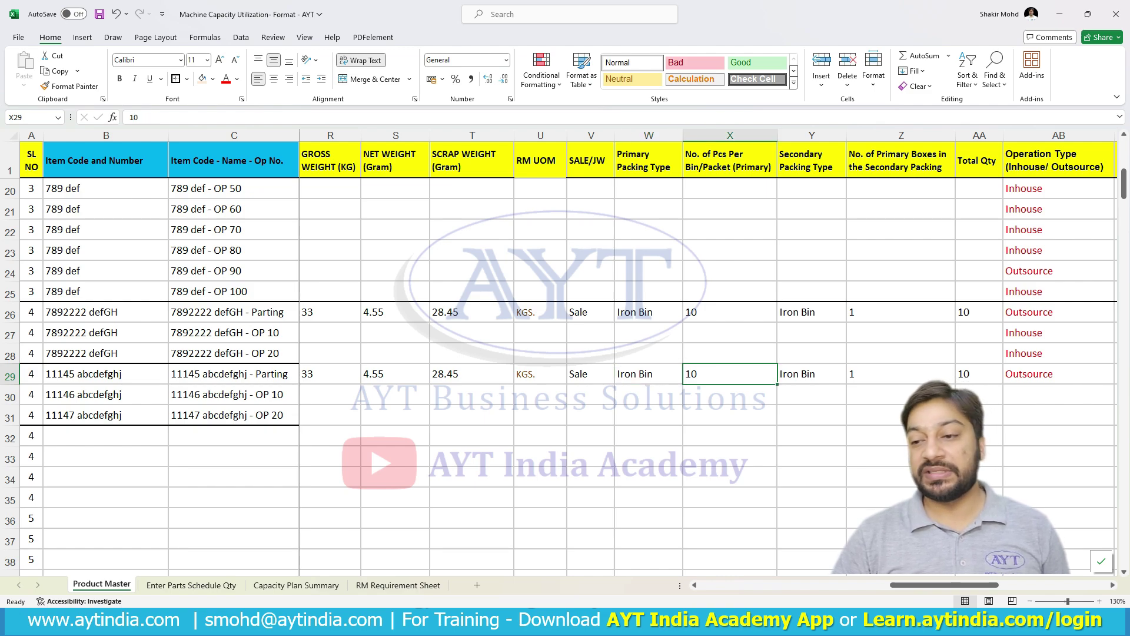
key(Right)
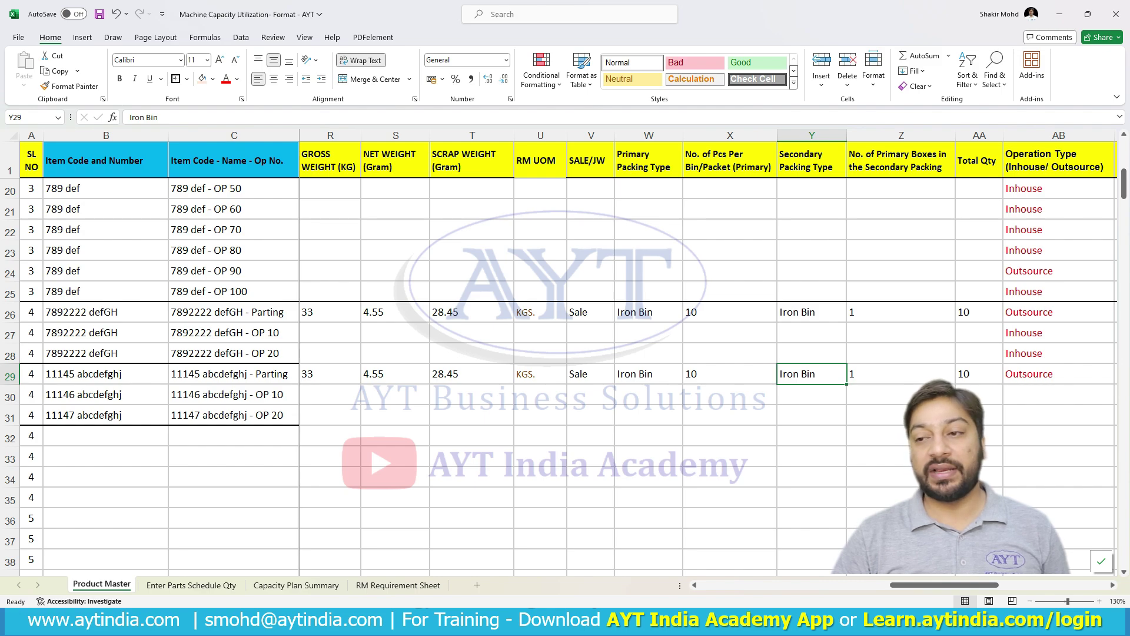
key(Right)
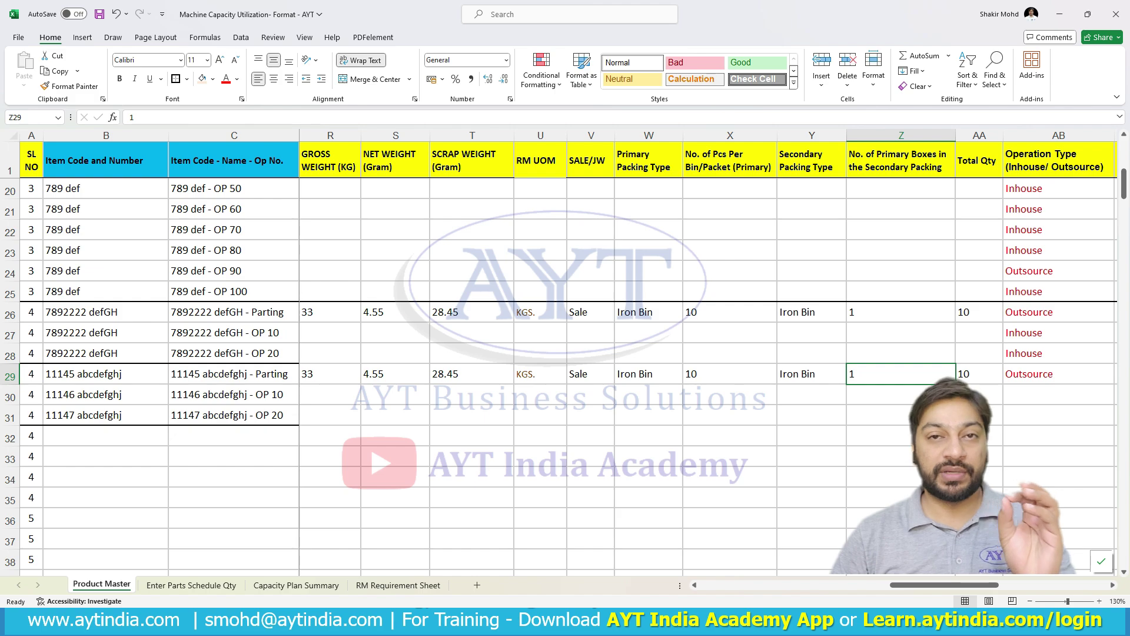
Step: Review row 29's part drawing, tooling list, program number, program file and process sheet fields, and return to the sheet's first columns
scroll(707, 353, right, 5)
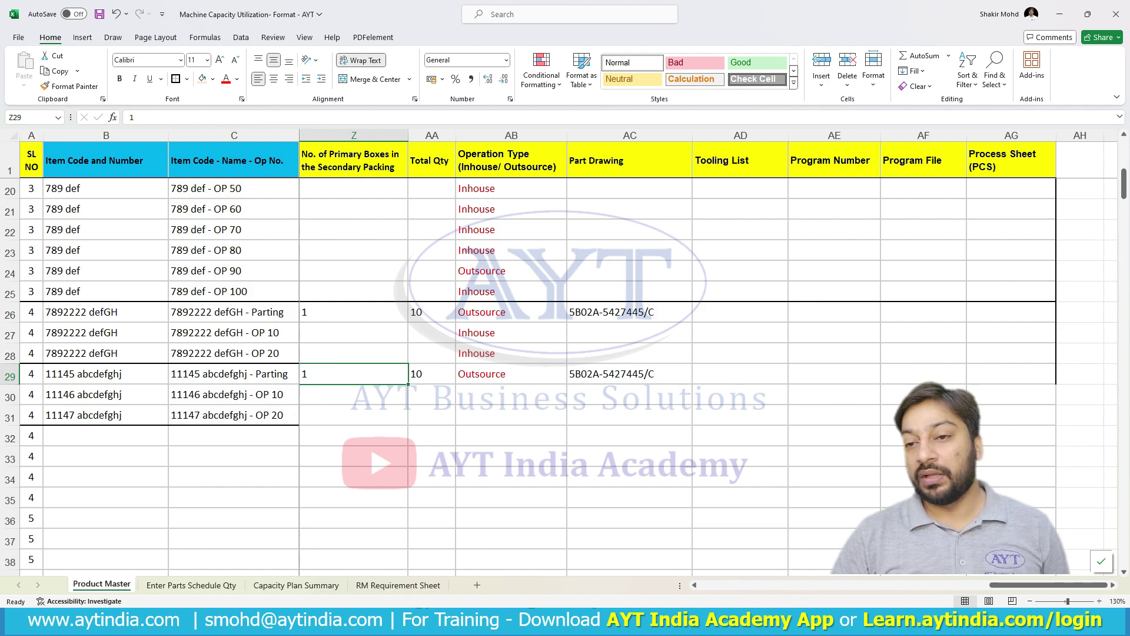
click(630, 373)
click(740, 374)
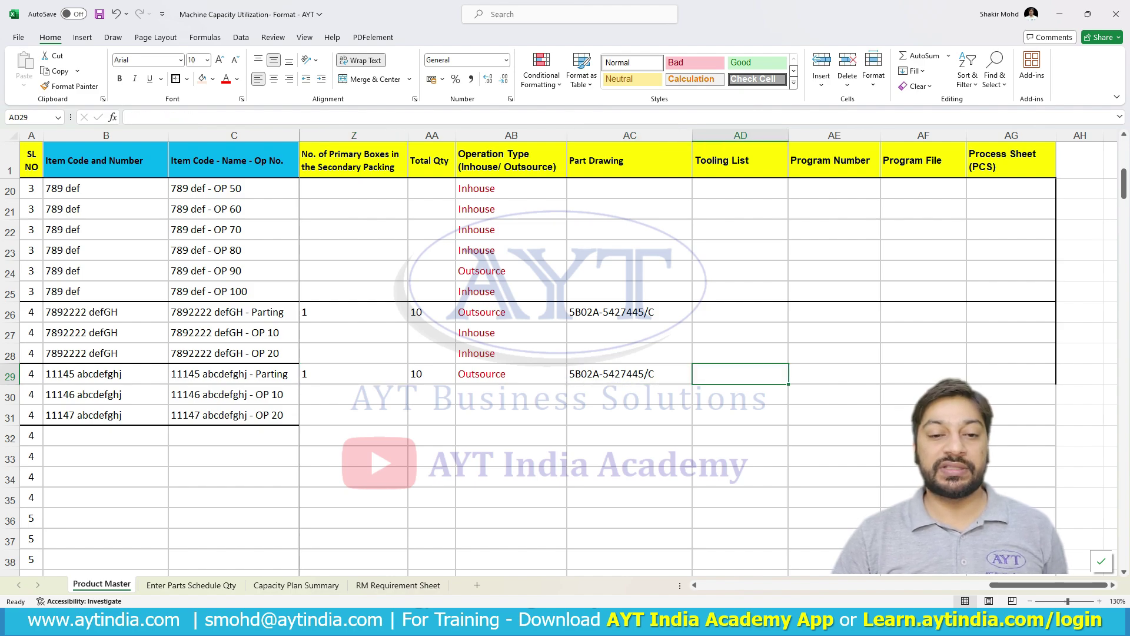
click(835, 373)
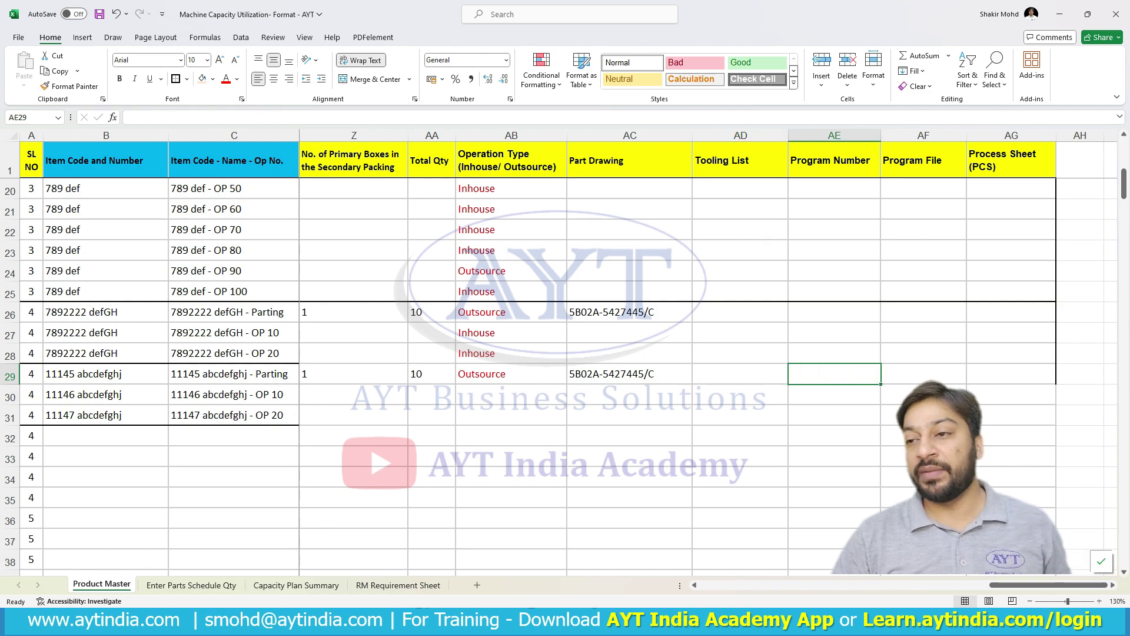
click(923, 373)
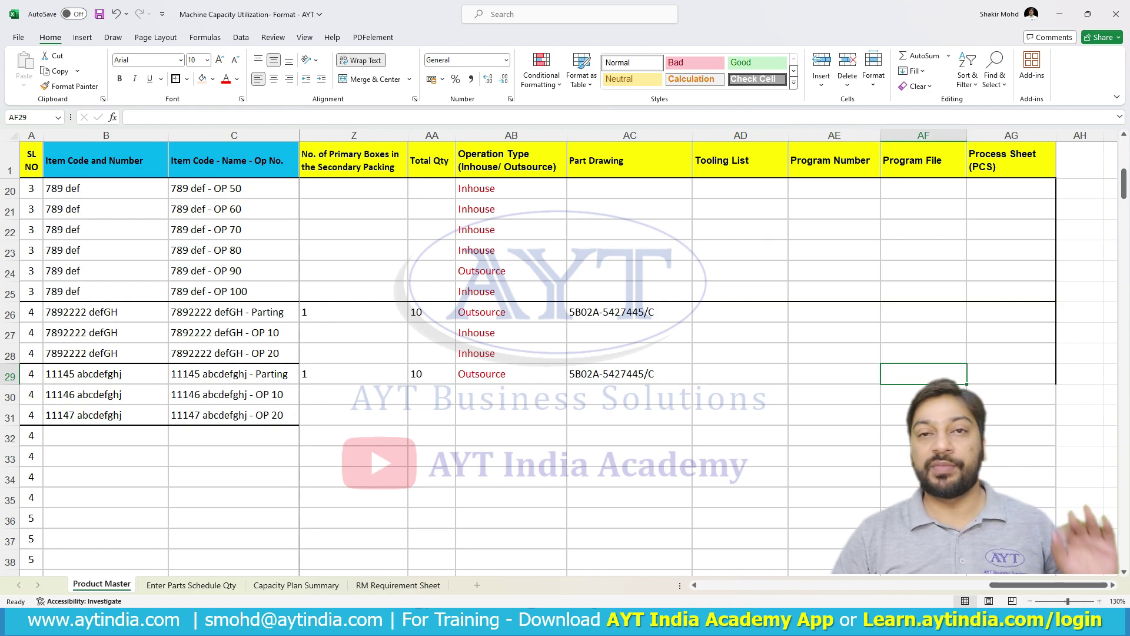
click(1011, 374)
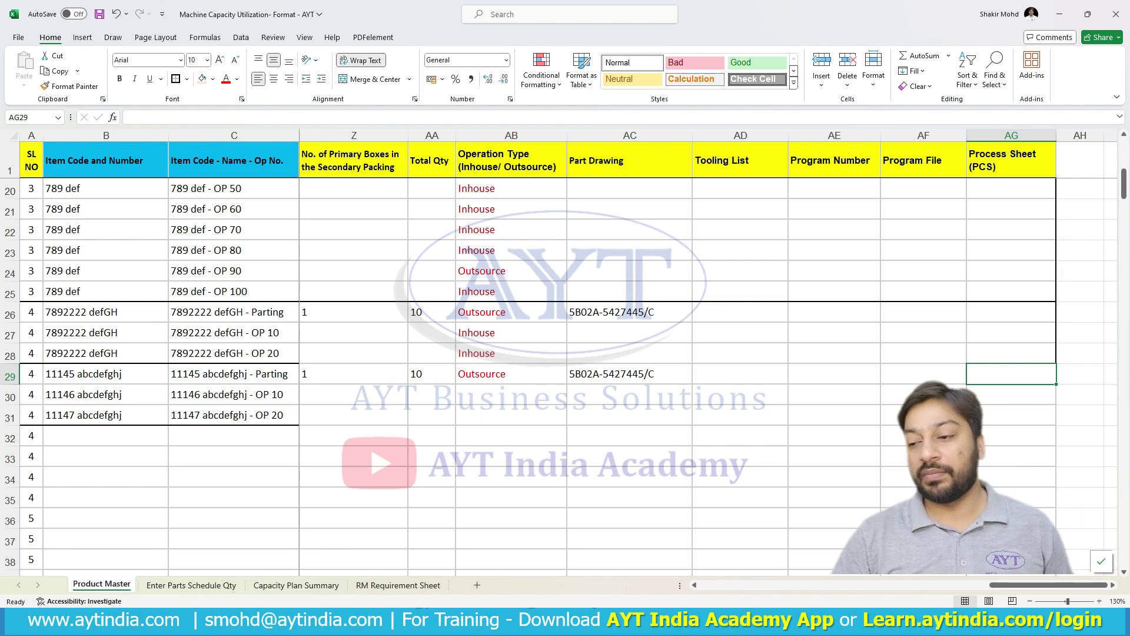
scroll(565, 353, left, 10)
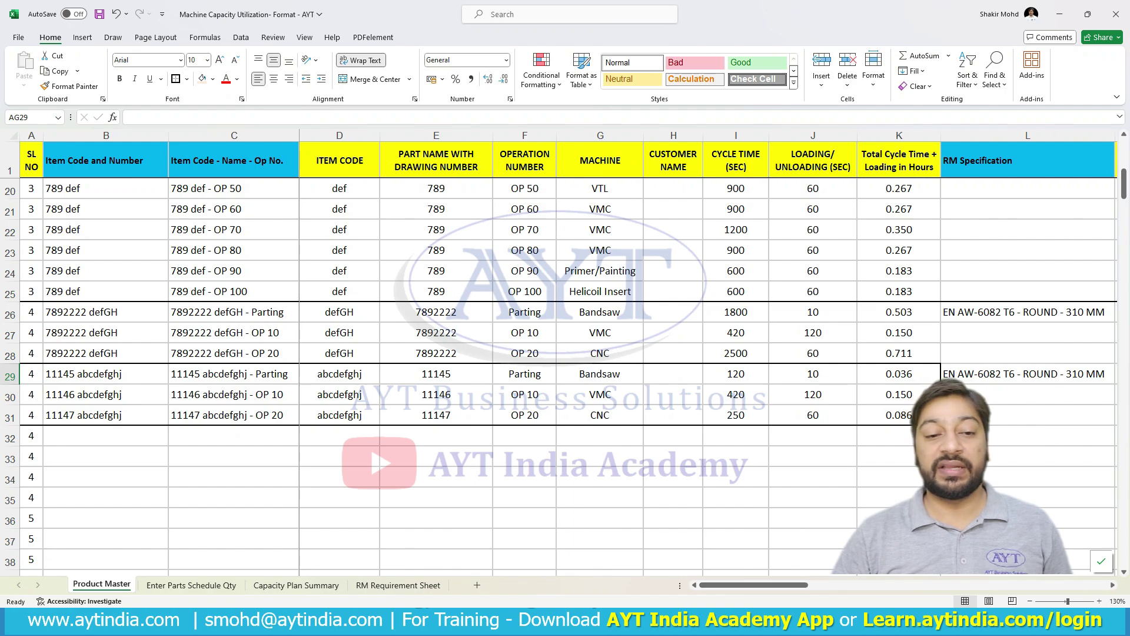
Step: Set the SL NO of the new product's rows 29 to 31 to 5
scroll(565, 354, up, 1)
scroll(565, 353, up, 1)
scroll(565, 353, down, 3)
click(31, 312)
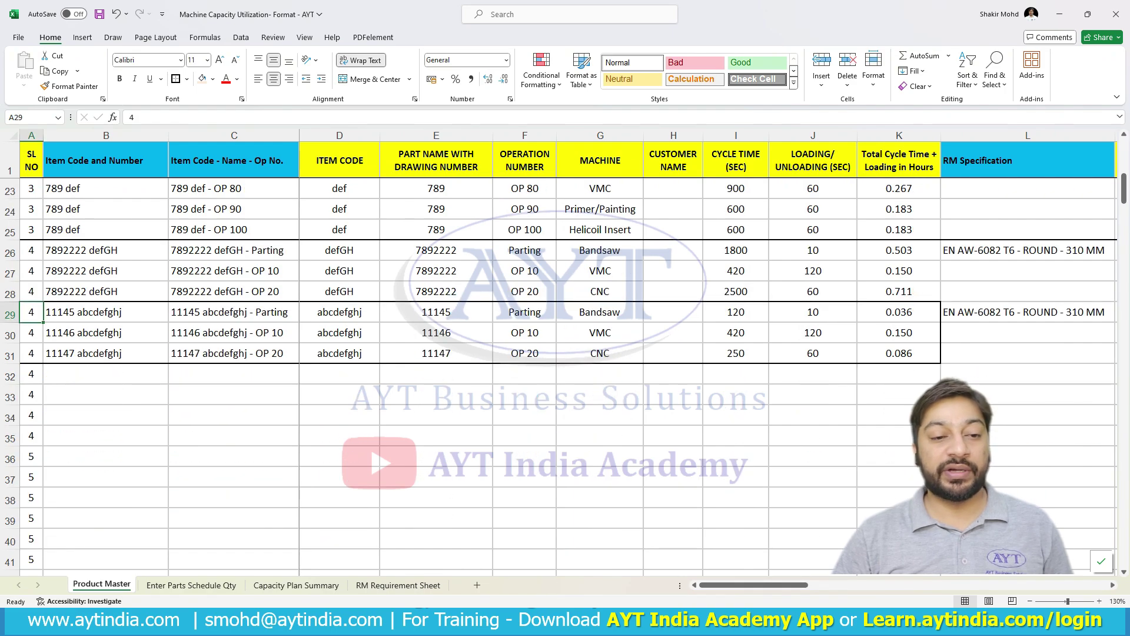
text(56)
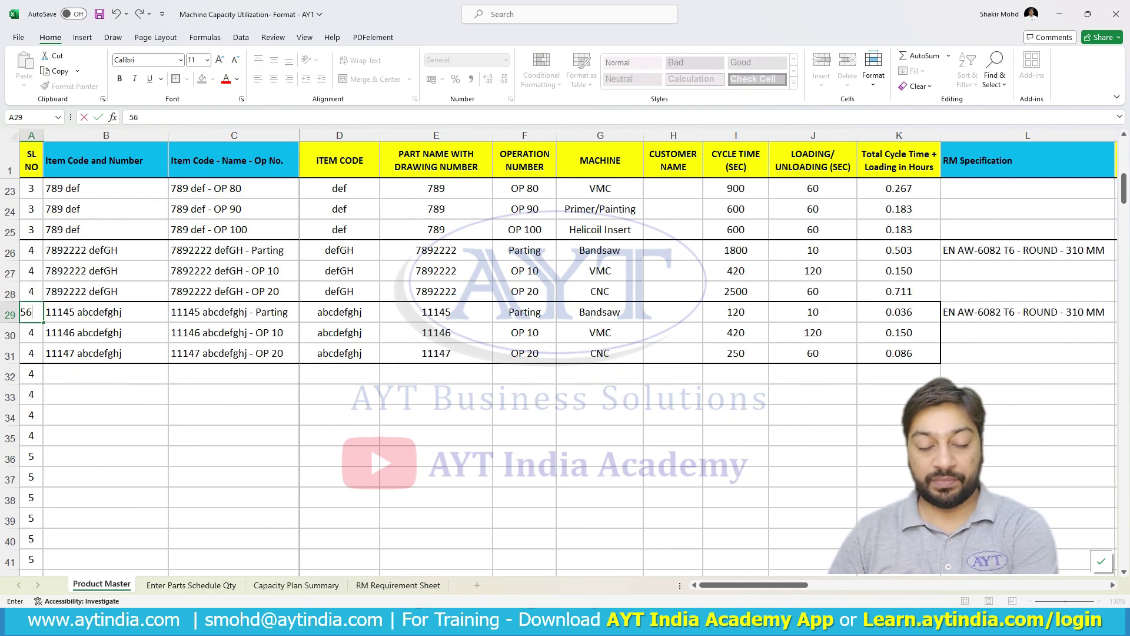
key(BackSpace)
key(Return)
click(31, 312)
mouse_move(43, 322)
mouse_down()
mouse_move(42, 358)
mouse_move(31, 335)
mouse_up()
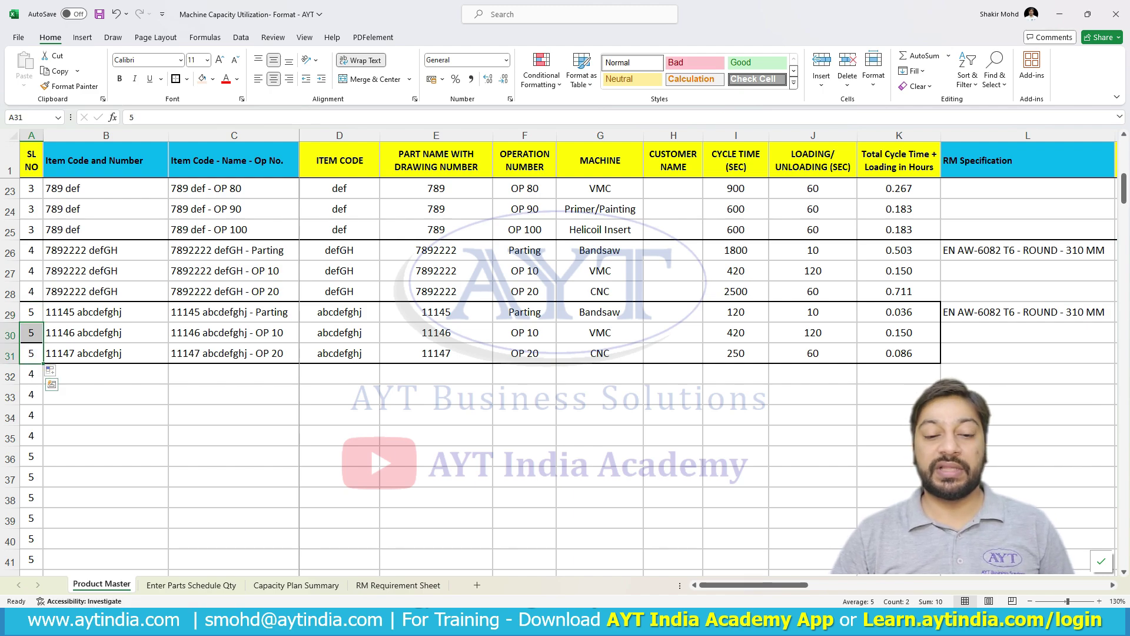
Step: Check the item list on Enter Parts Schedule Qty, and make rows 30 and 31 on Product Master use part number 11145
click(192, 584)
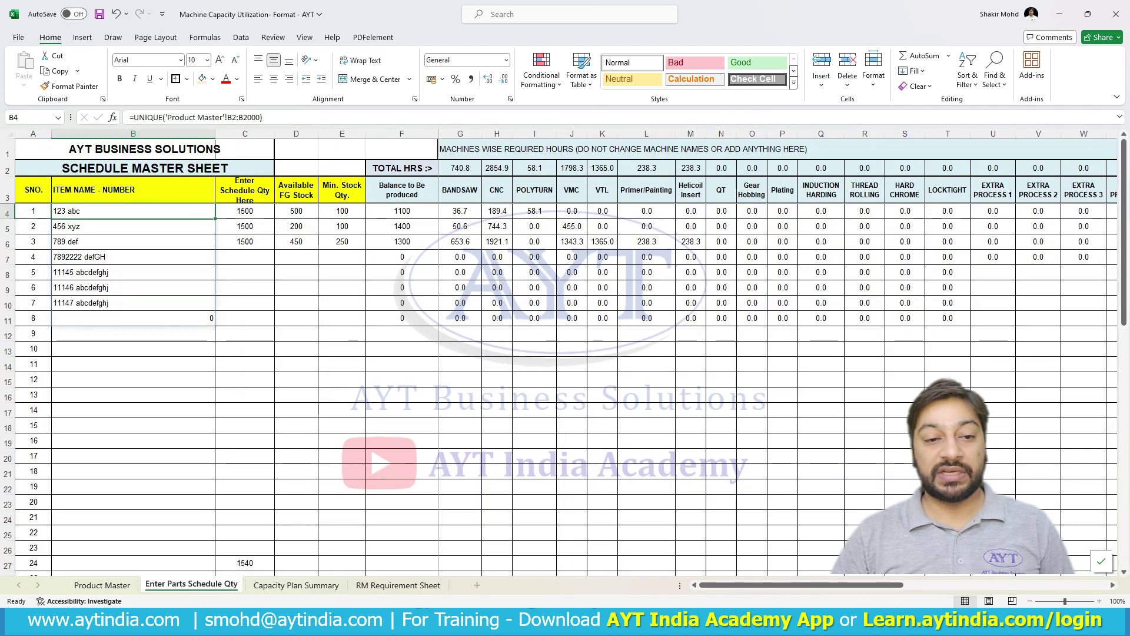
click(133, 256)
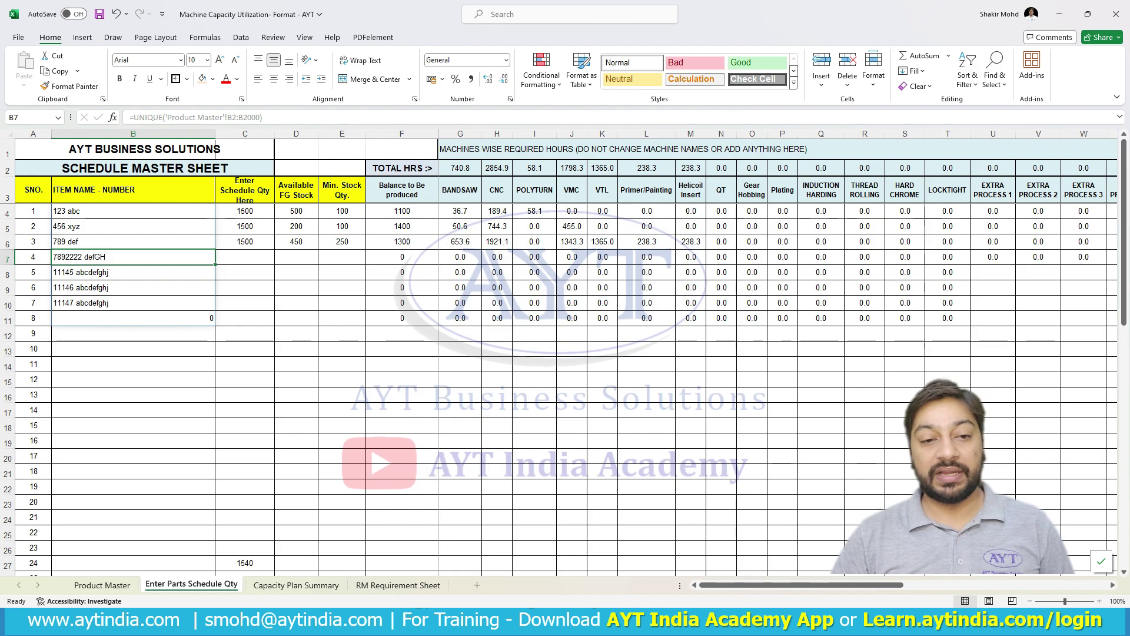
key(ctrl+Page_Up)
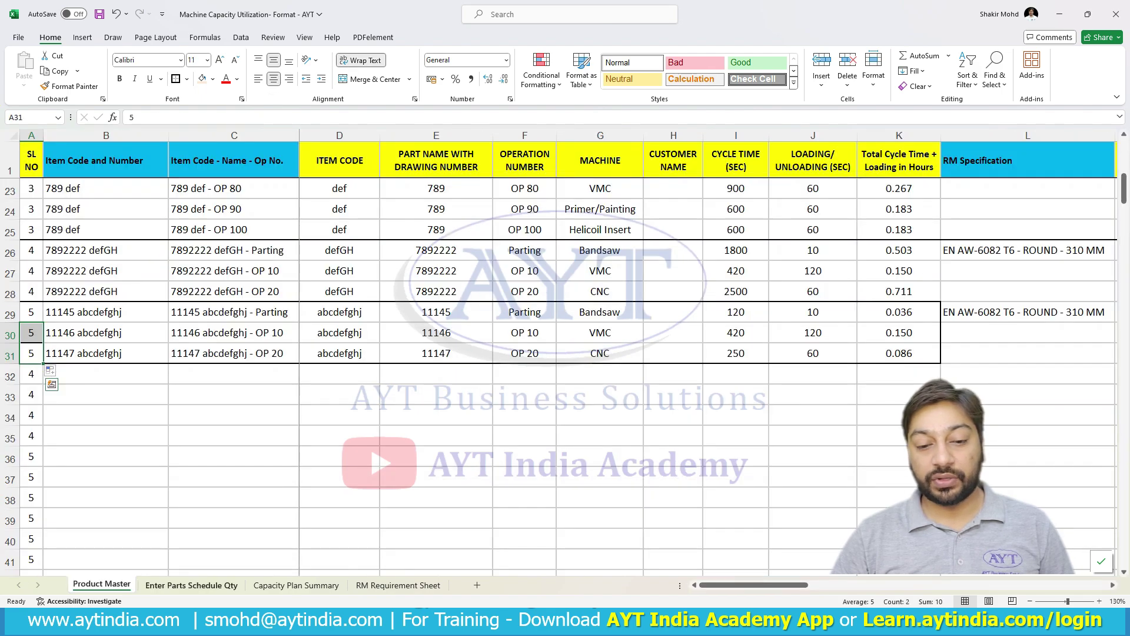
drag(233, 312, 234, 355)
key(ctrl+d)
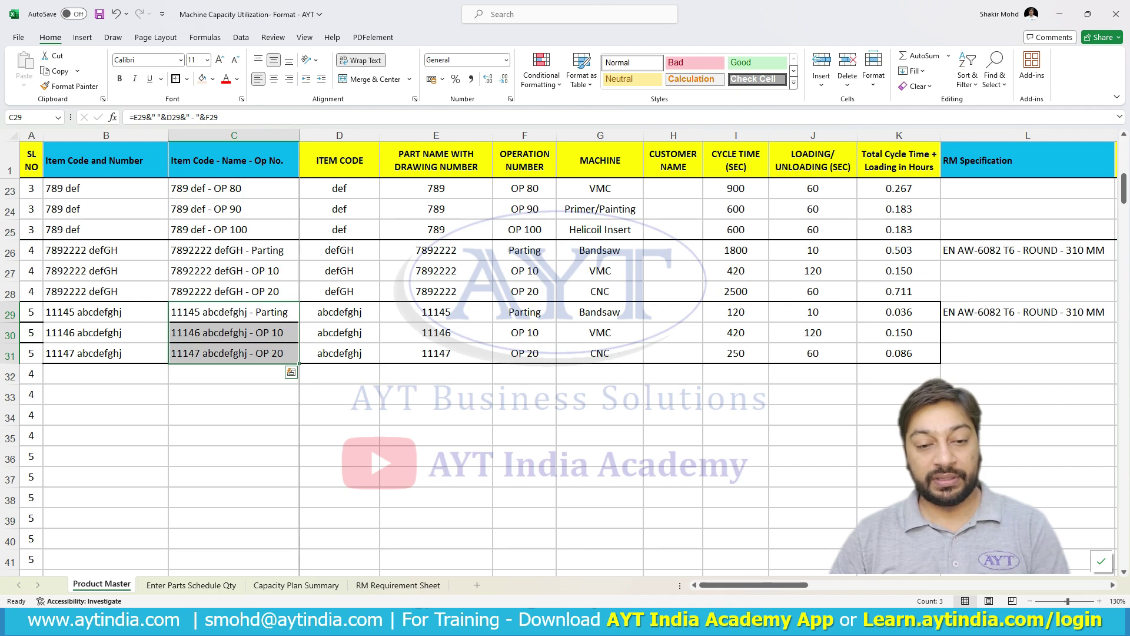
click(233, 394)
click(234, 312)
key(Right)
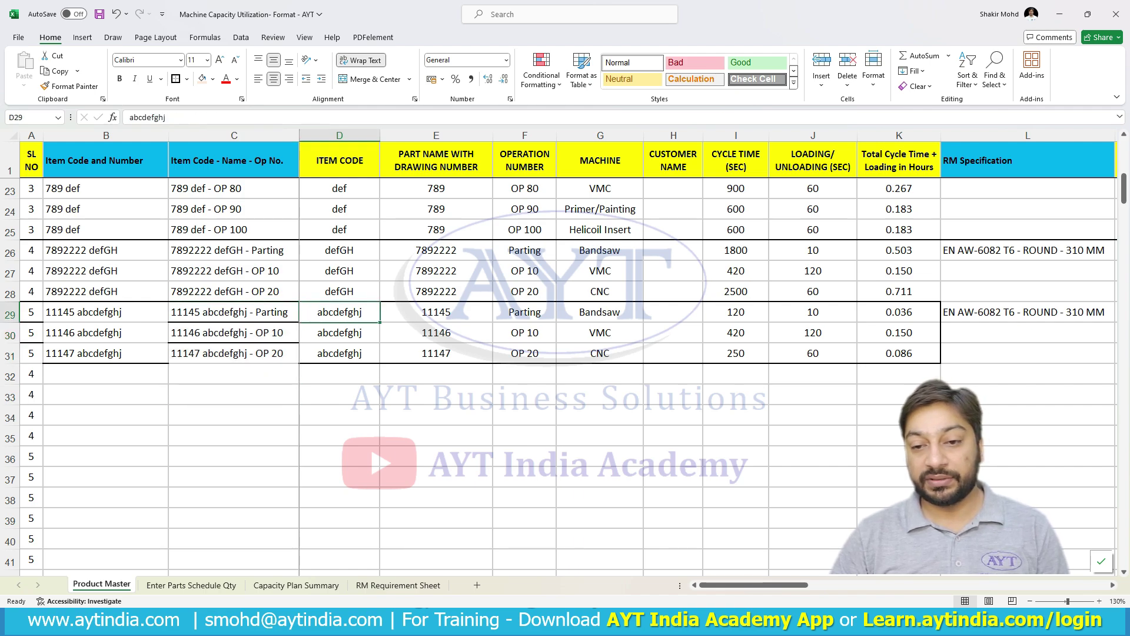
key(Right)
key(shift+Down)
key(shift+Down)
key(shift+Down)
key(shift+Up)
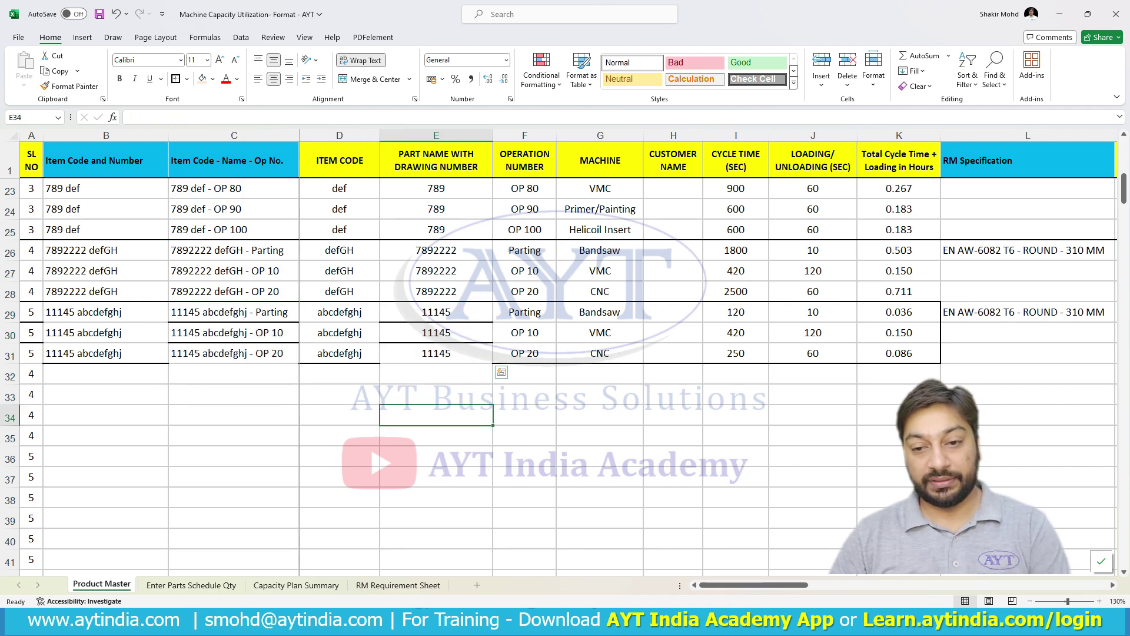
Step: On the Enter Parts Schedule Qty sheet, enter schedule quantities of 200 for 7892222 defGH and 2500 for 11145 abcdefghj
click(191, 585)
click(133, 379)
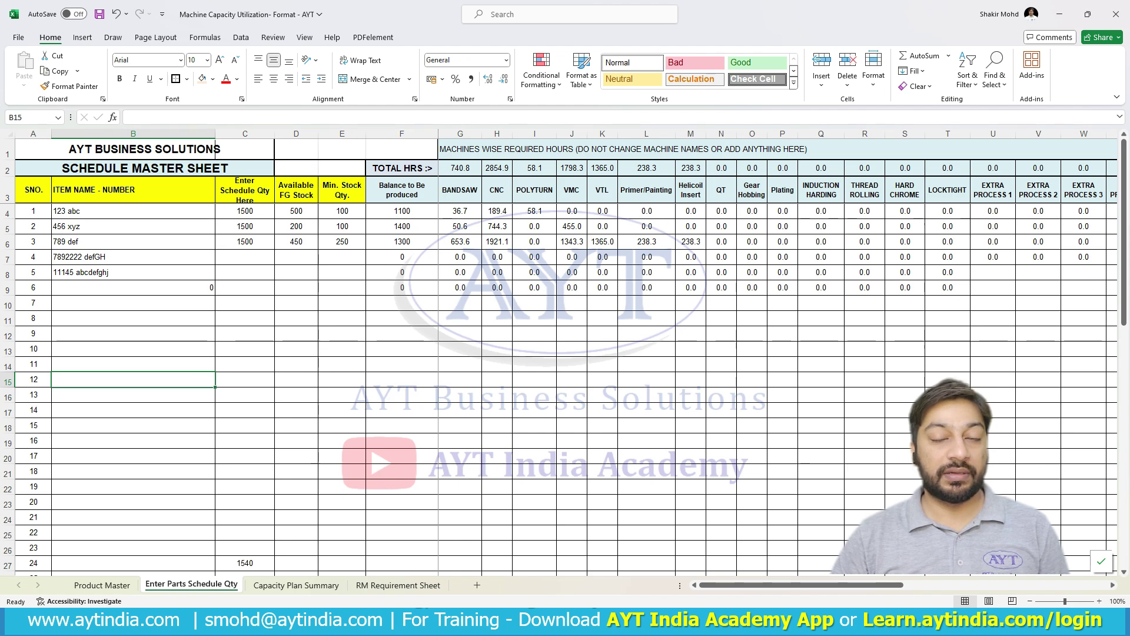
click(245, 272)
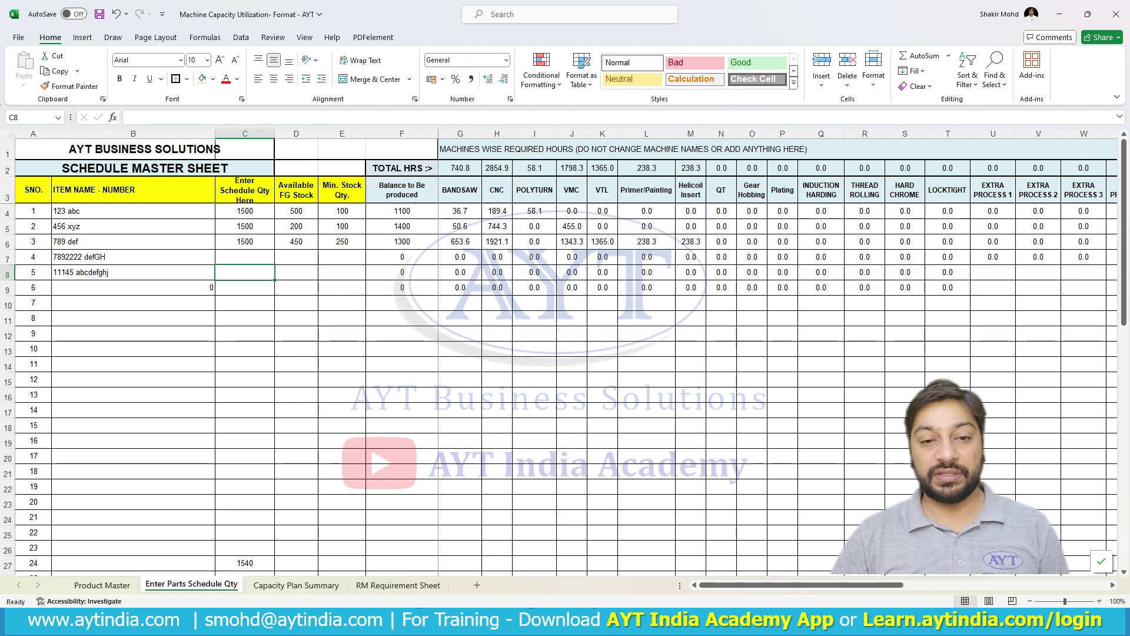
click(245, 258)
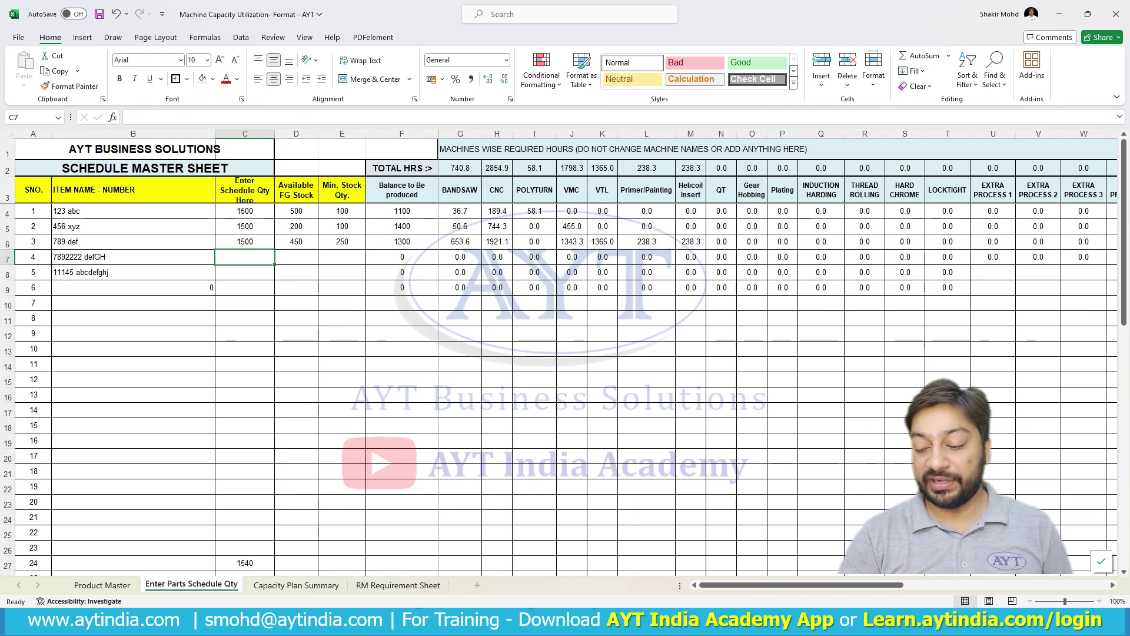
text(200)
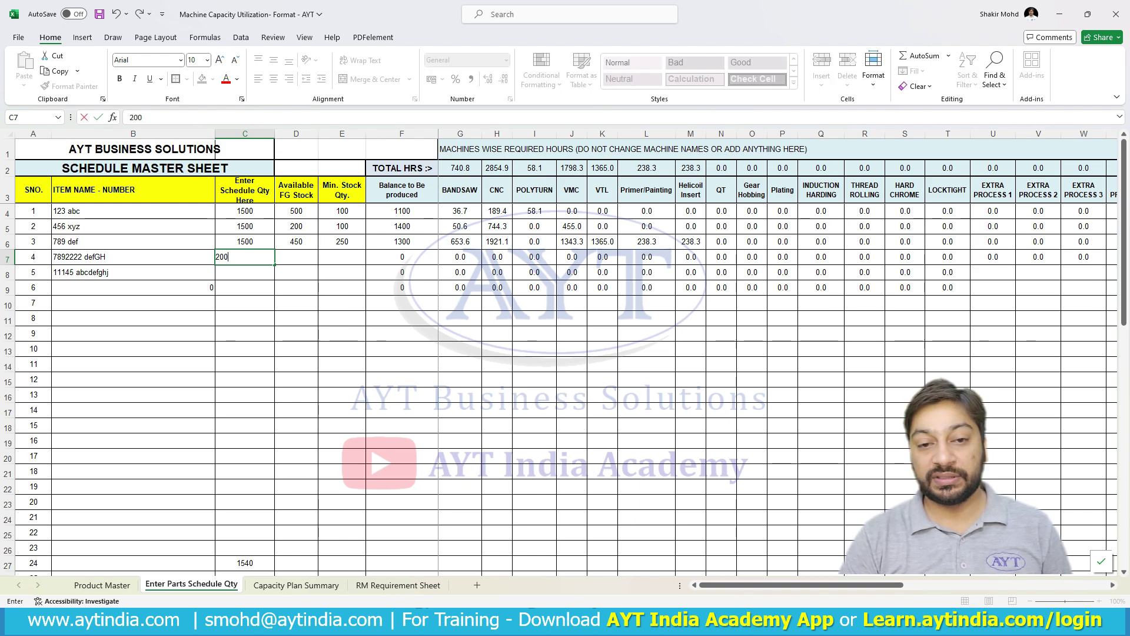
key(Return)
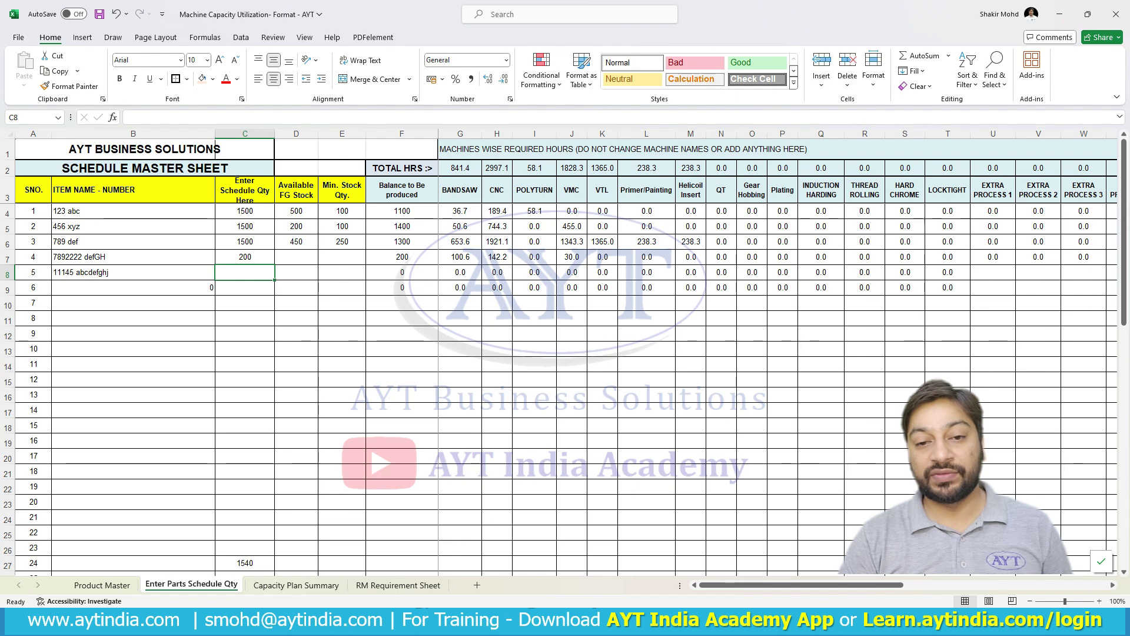
text(2500)
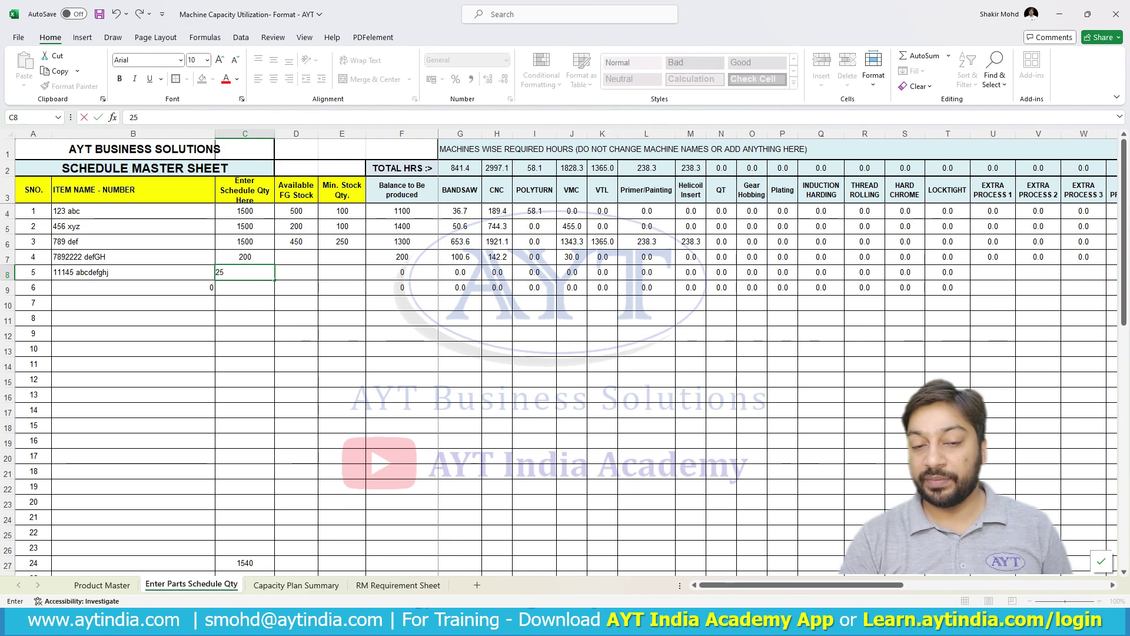
key(Return)
Step: Set the available FG stock of 7892222 defGH to 0 and its minimum stock quantity to 50
key(Up)
key(Up)
key(Right)
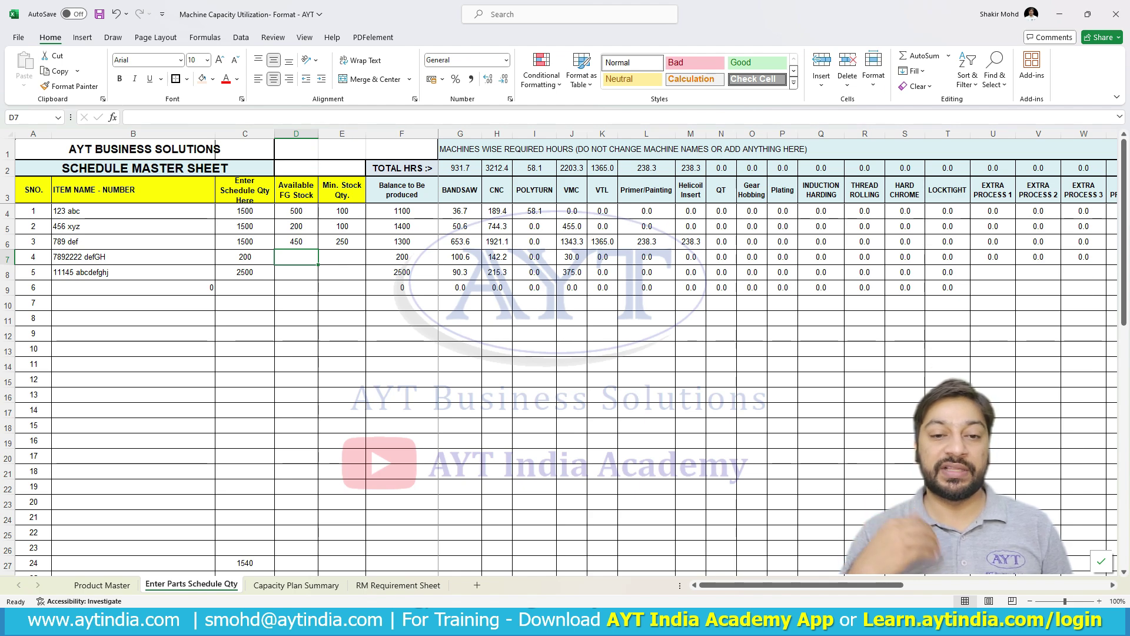
text(0)
key(Return)
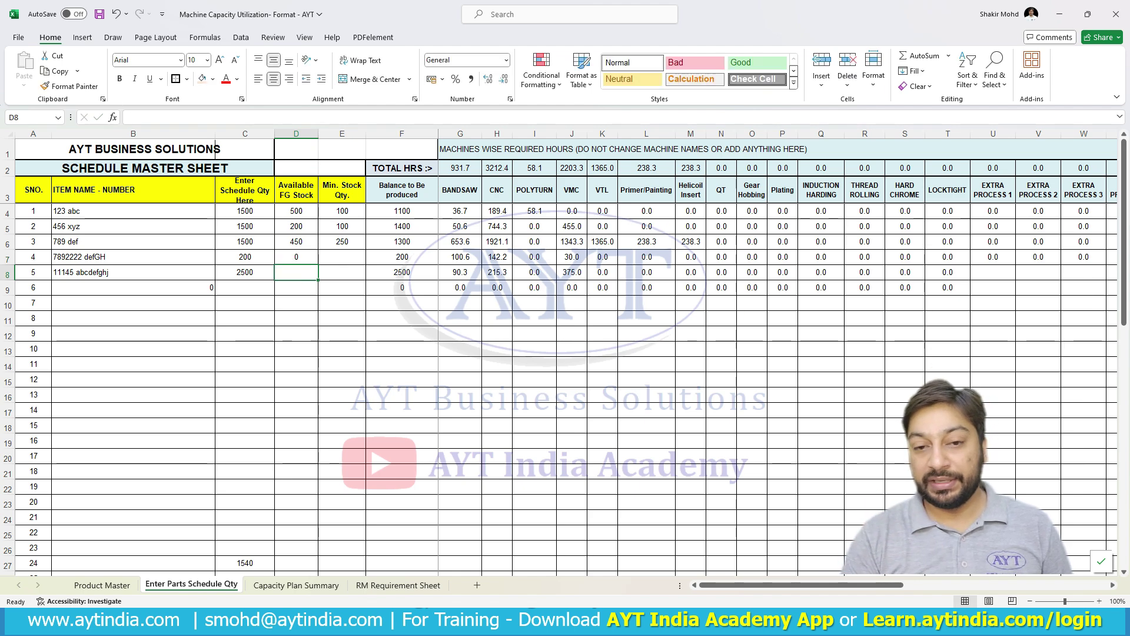
key(Up)
key(Right)
text(50)
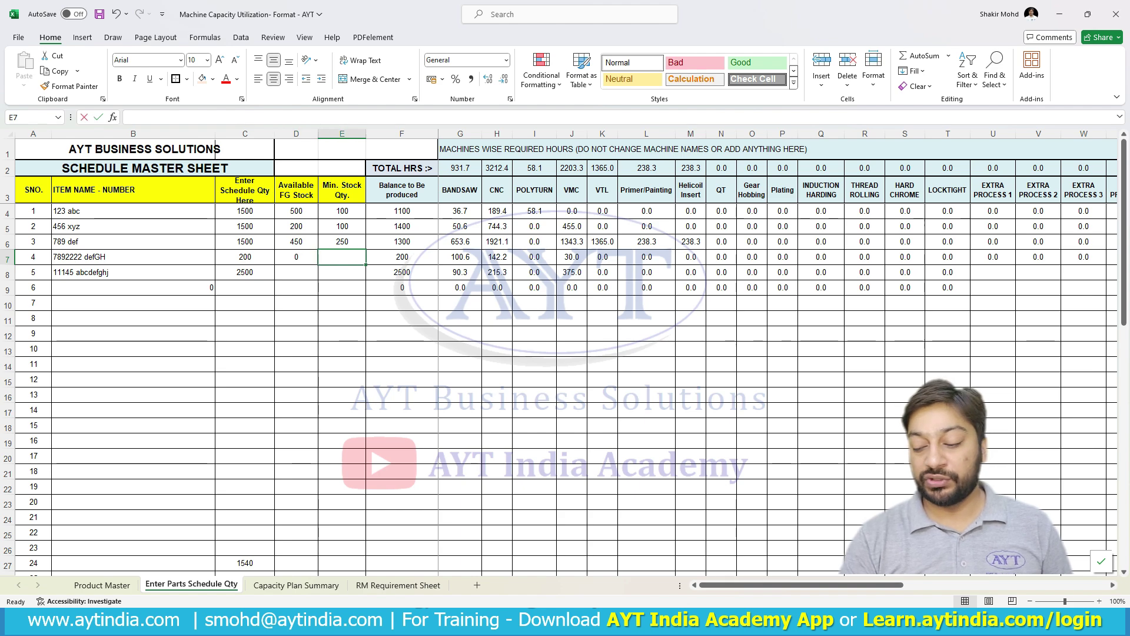
key(Return)
Step: Set both the available FG stock and minimum stock of 11145 abcdefghj to 250, and check its balance to be produced
key(Left)
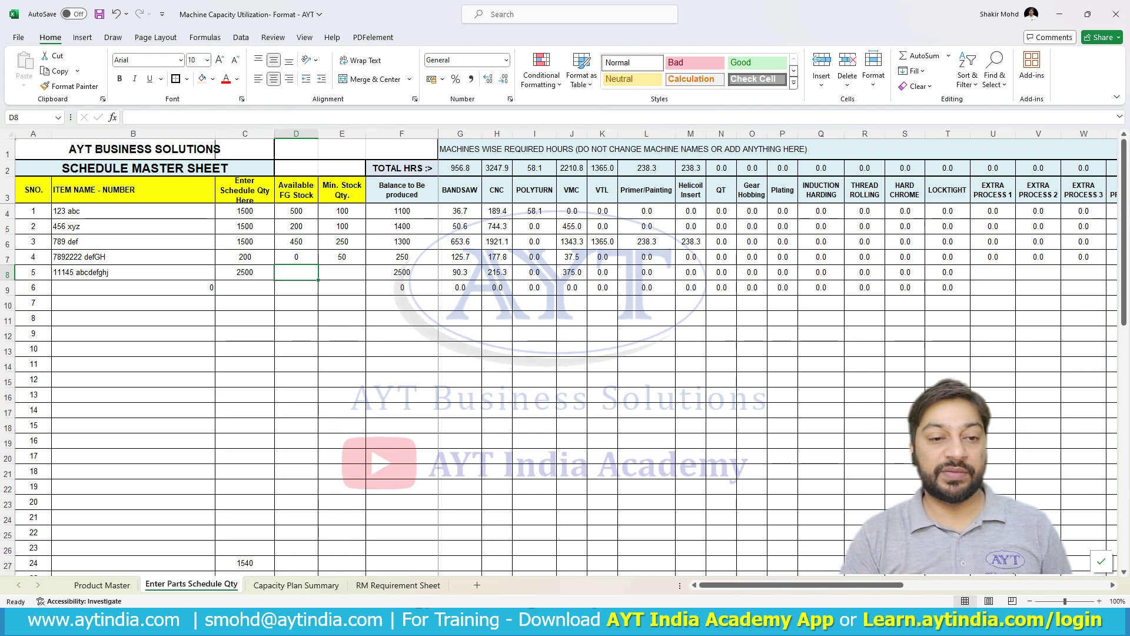
text(250)
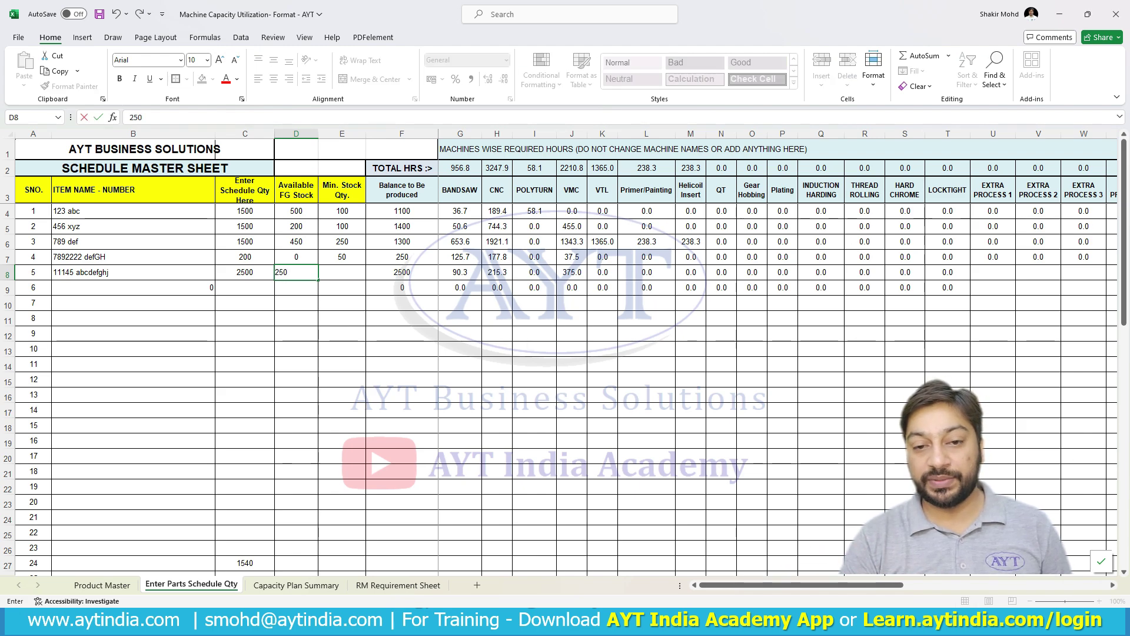
key(Tab)
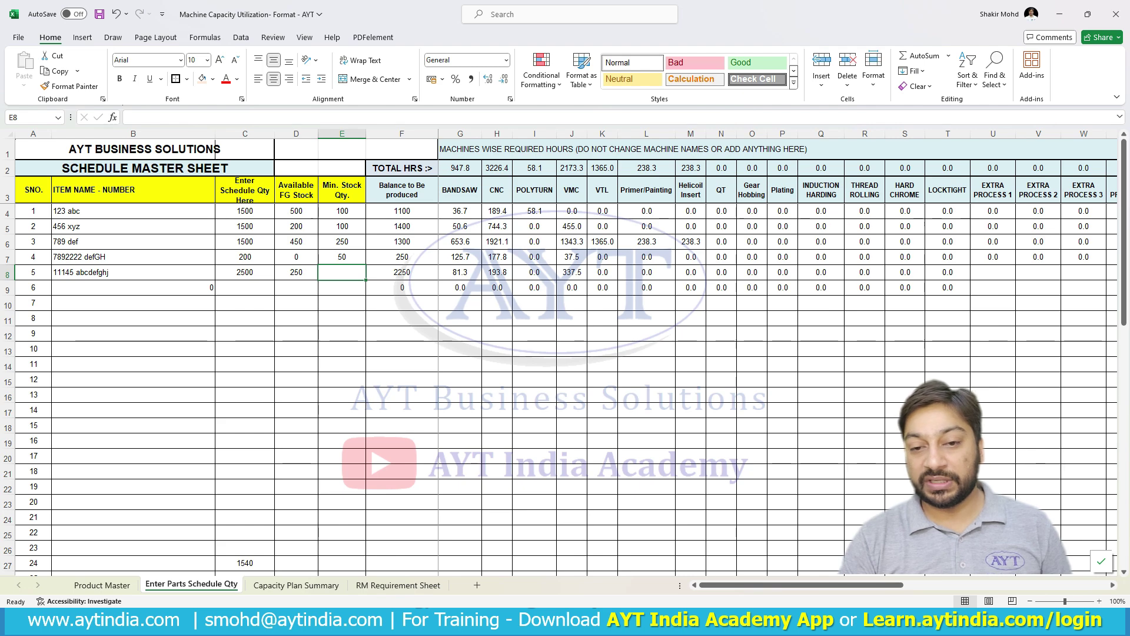
text(250)
key(Tab)
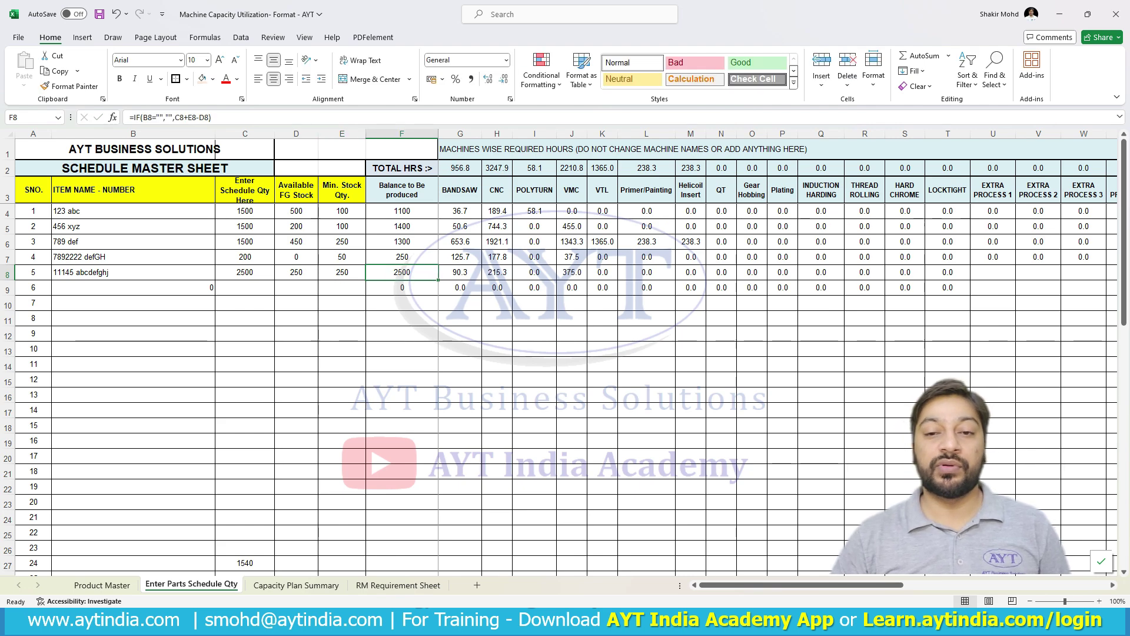
drag(402, 190, 402, 257)
click(402, 272)
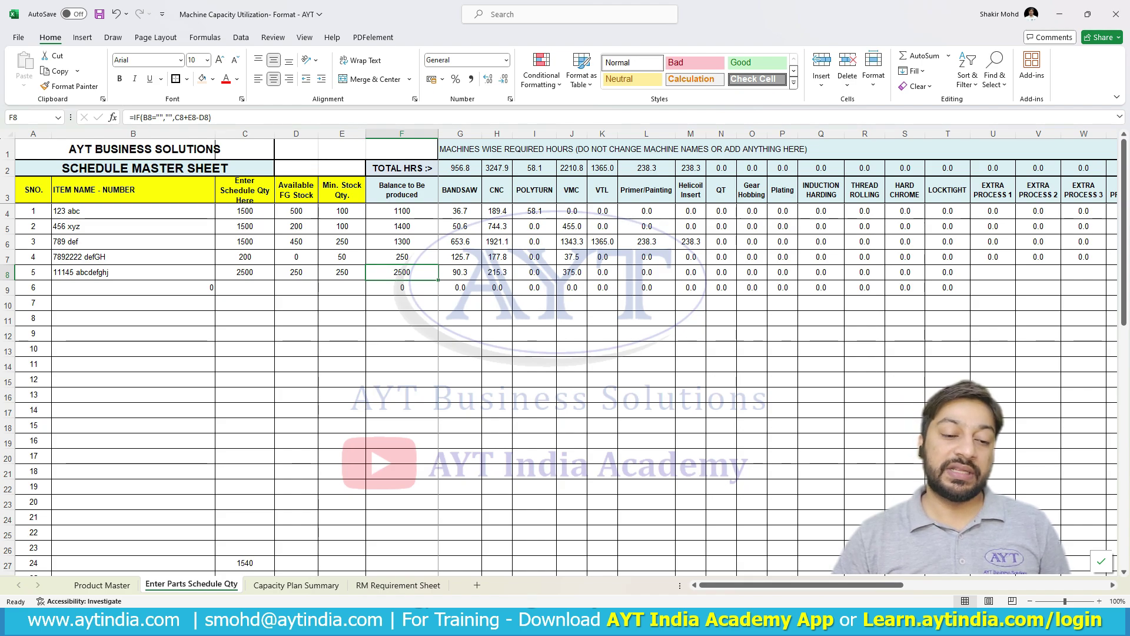
Step: Review the machine-wise capacity table and the working days required on the Capacity Plan Summary sheet
key(ctrl+Page_Down)
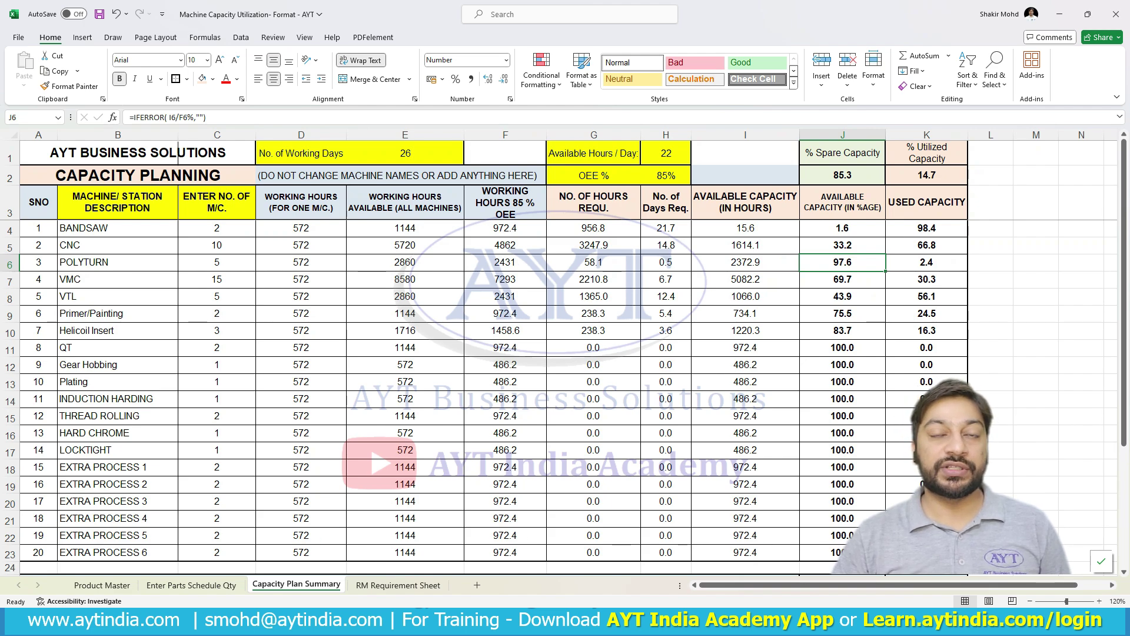
drag(118, 228, 927, 313)
scroll(926, 313, down, 7)
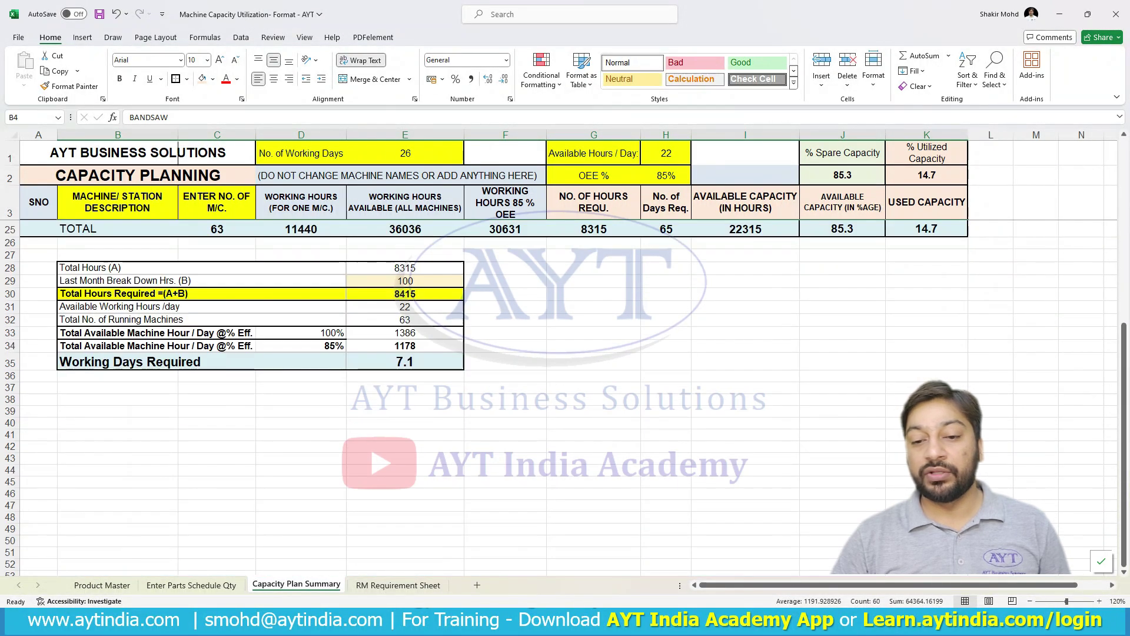
click(404, 362)
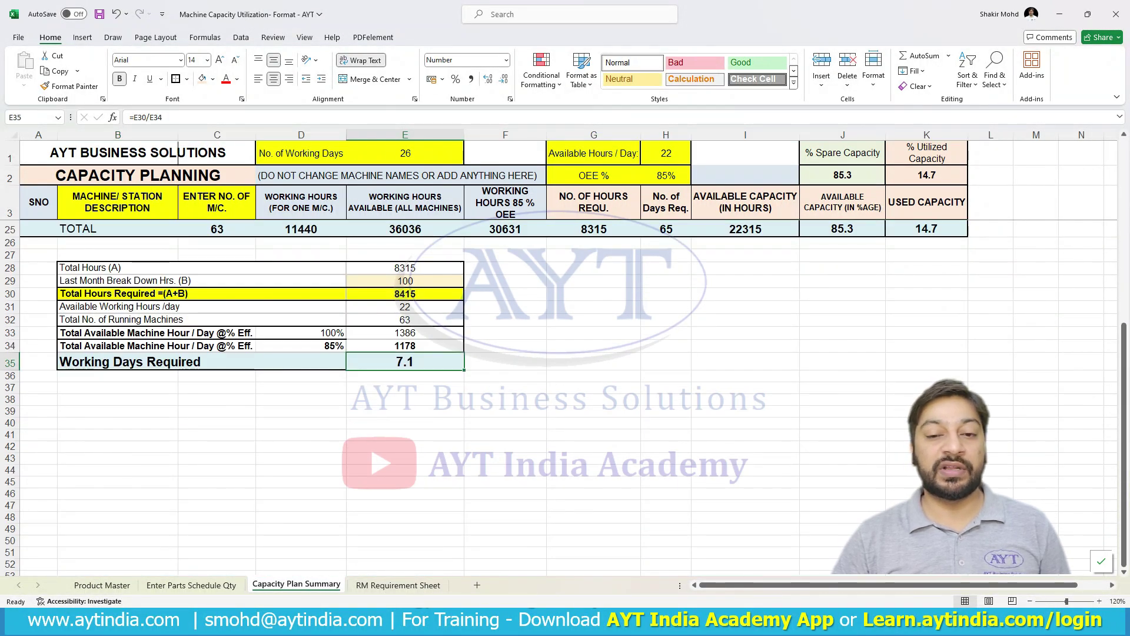
scroll(506, 353, up, 5)
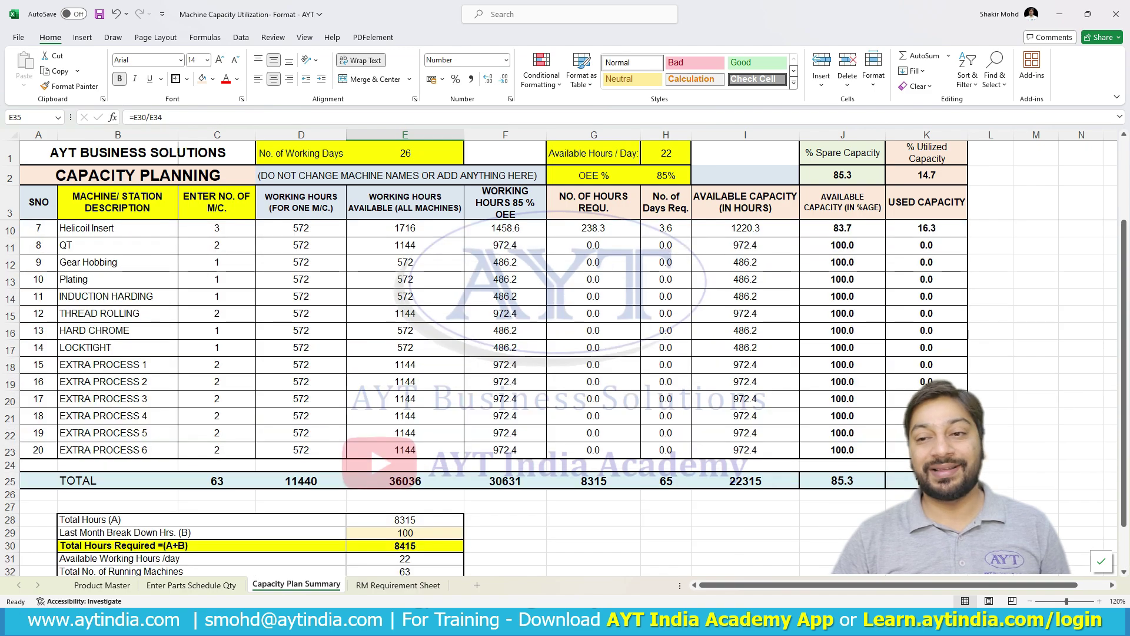
scroll(506, 353, down, 3)
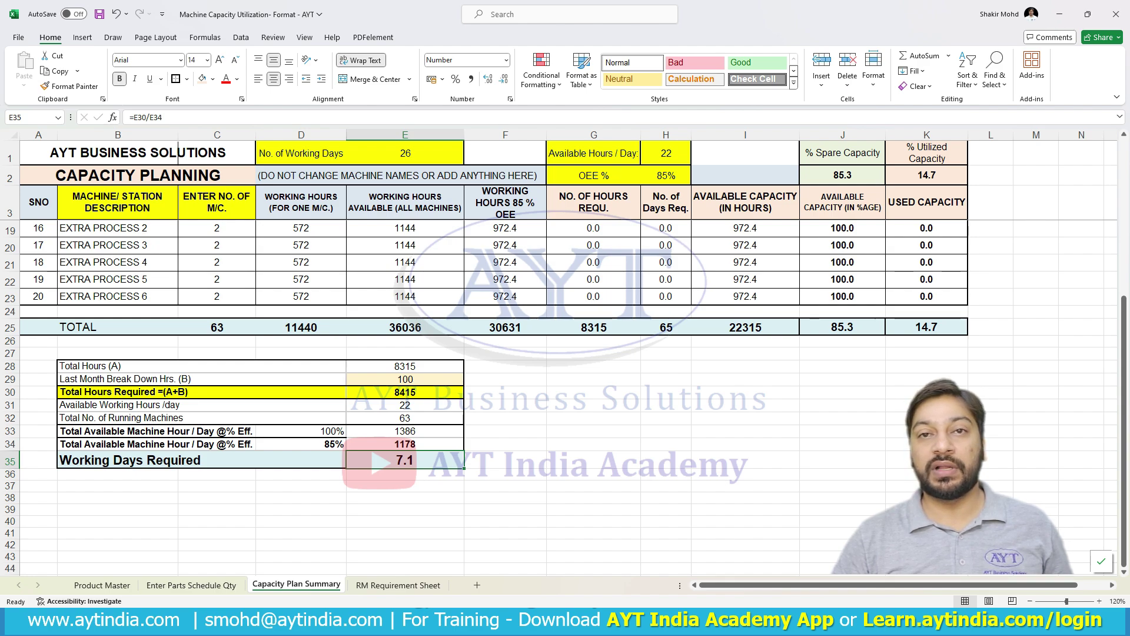
Step: Examine the BANDSAW row's number of machines, working hours and number of hours required
key(ctrl+Home)
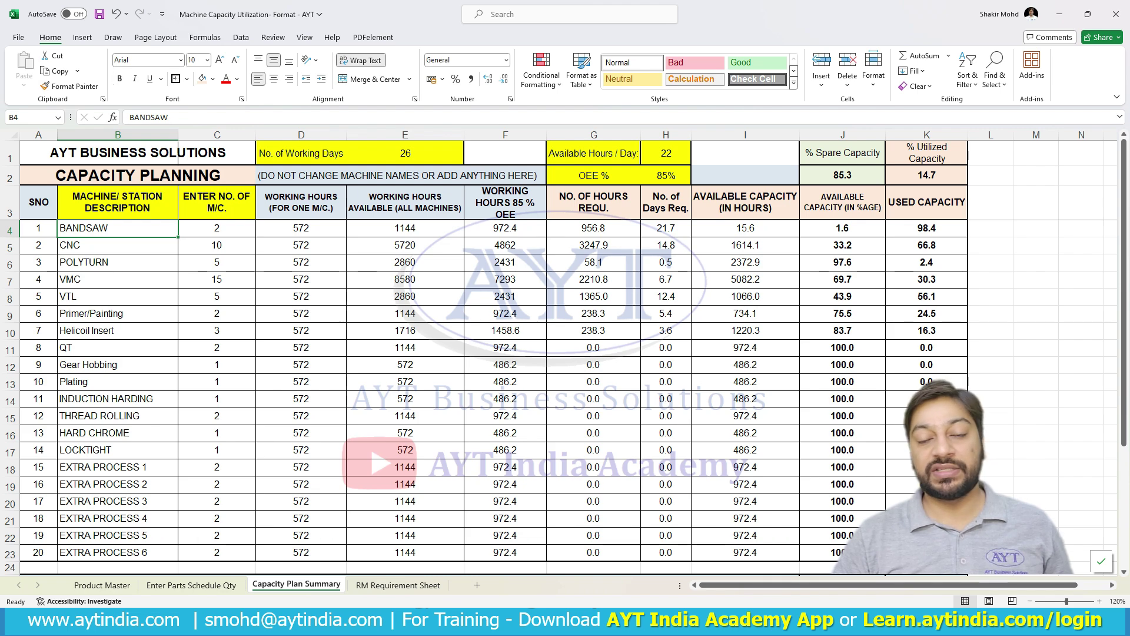
key(Right)
key(Right)
key(Right)
key(Right)
key(Right)
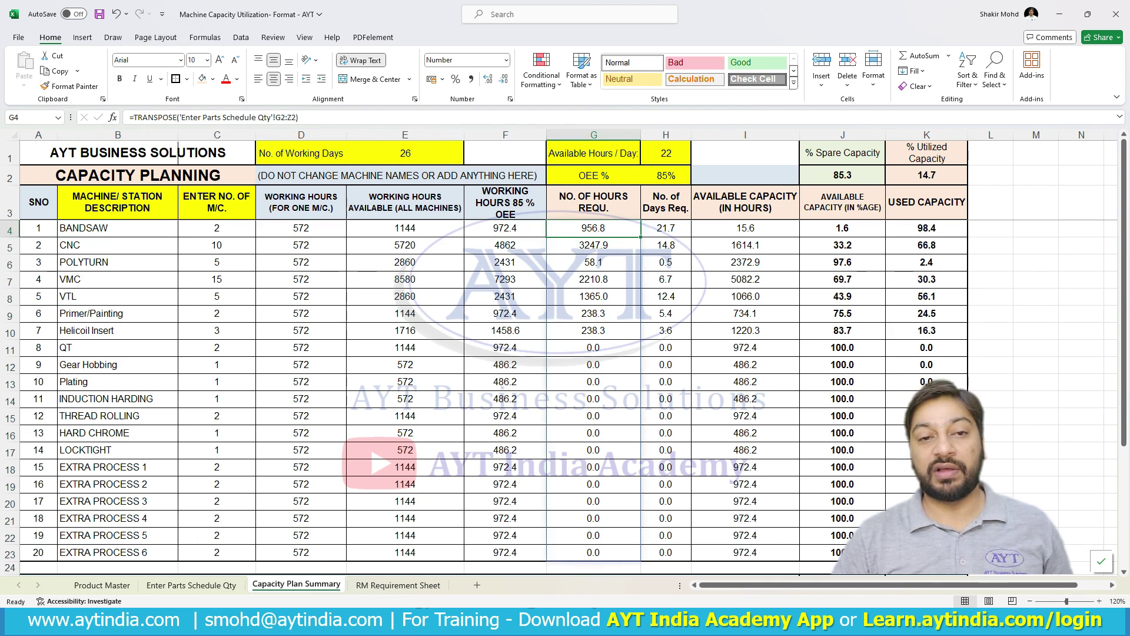
Step: Revisit the parts schedule quantities, and examine the RM Requirement Sheet's rate for EN AW-6082 T6 - ROUND - 310 MM
key(ctrl+Page_Down)
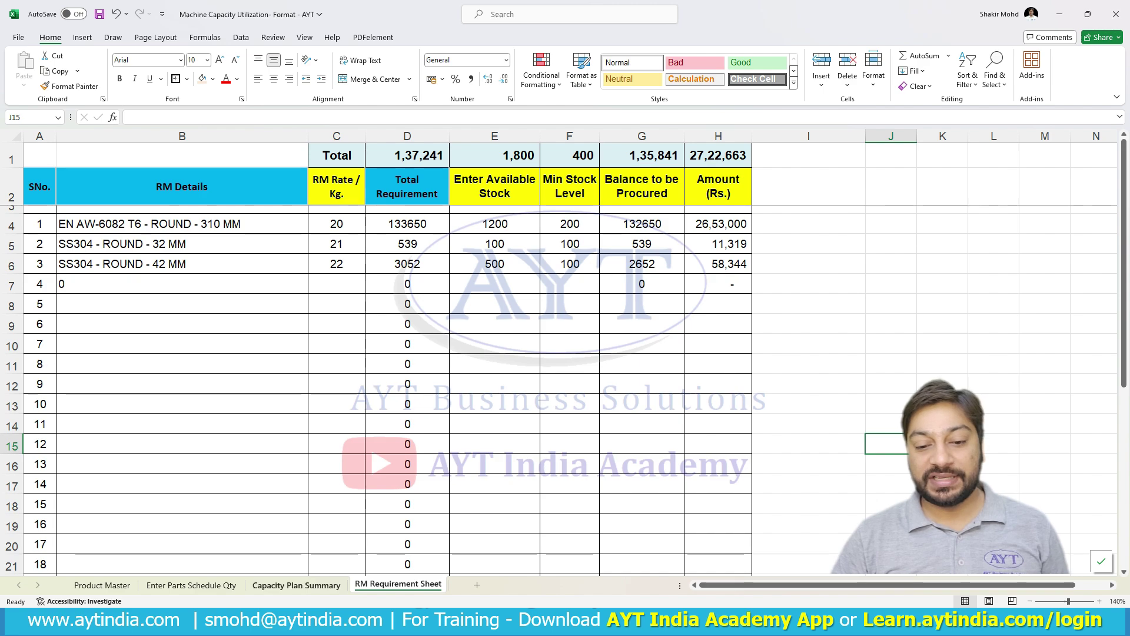
key(ctrl+Page_Up)
key(ctrl+Page_Up)
key(ctrl+Page_Up)
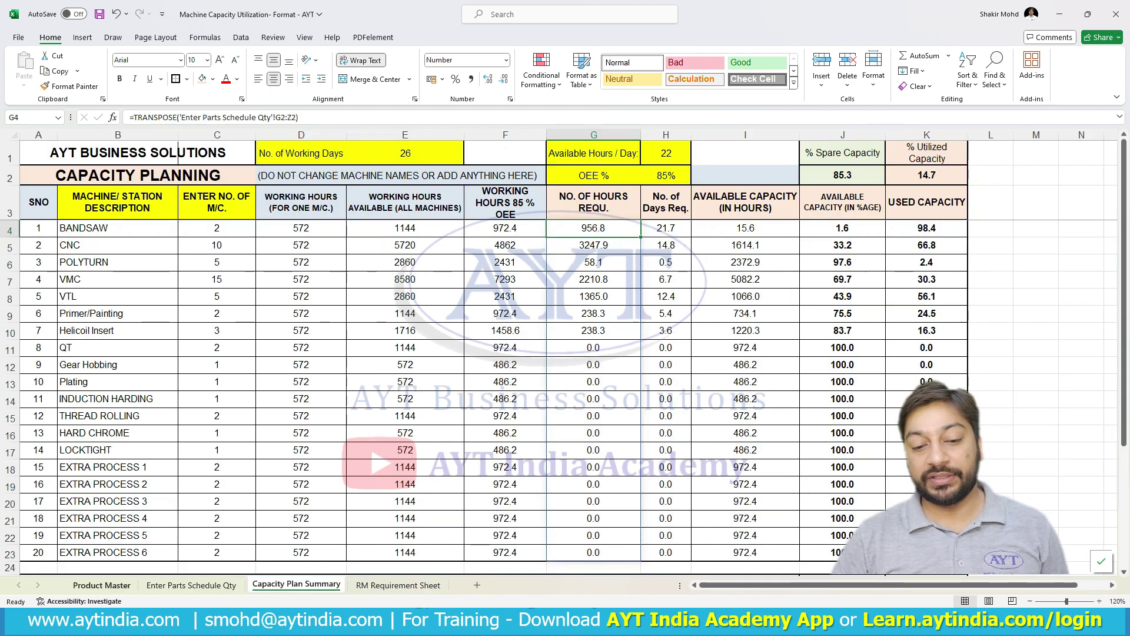
key(ctrl+Page_Down)
click(245, 288)
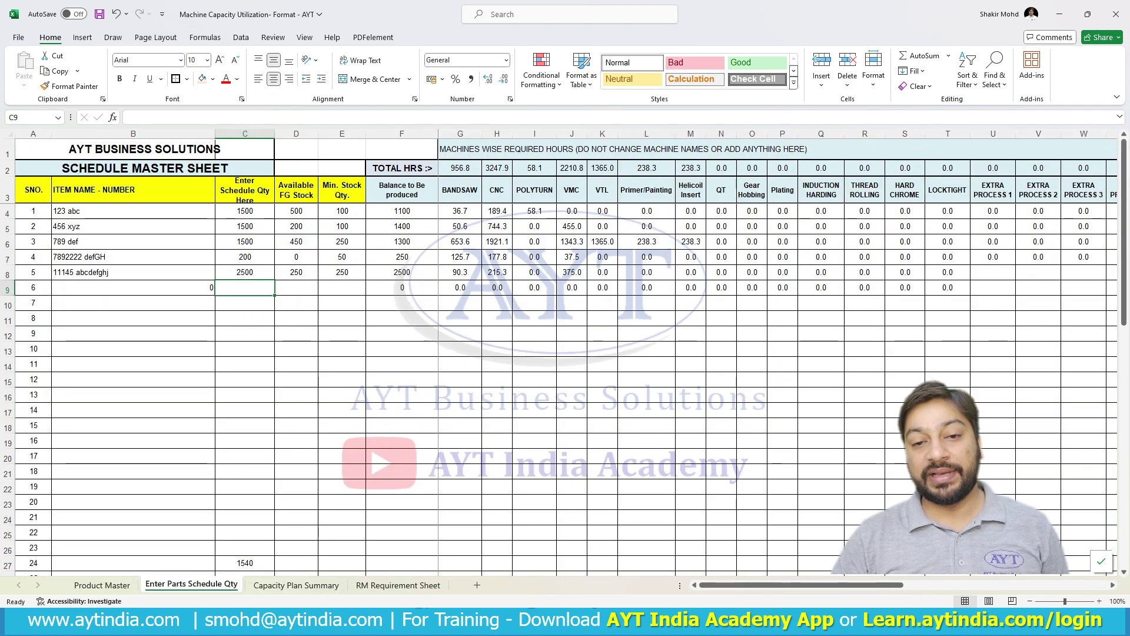
key(ctrl+Page_Down)
key(ctrl+Page_Down)
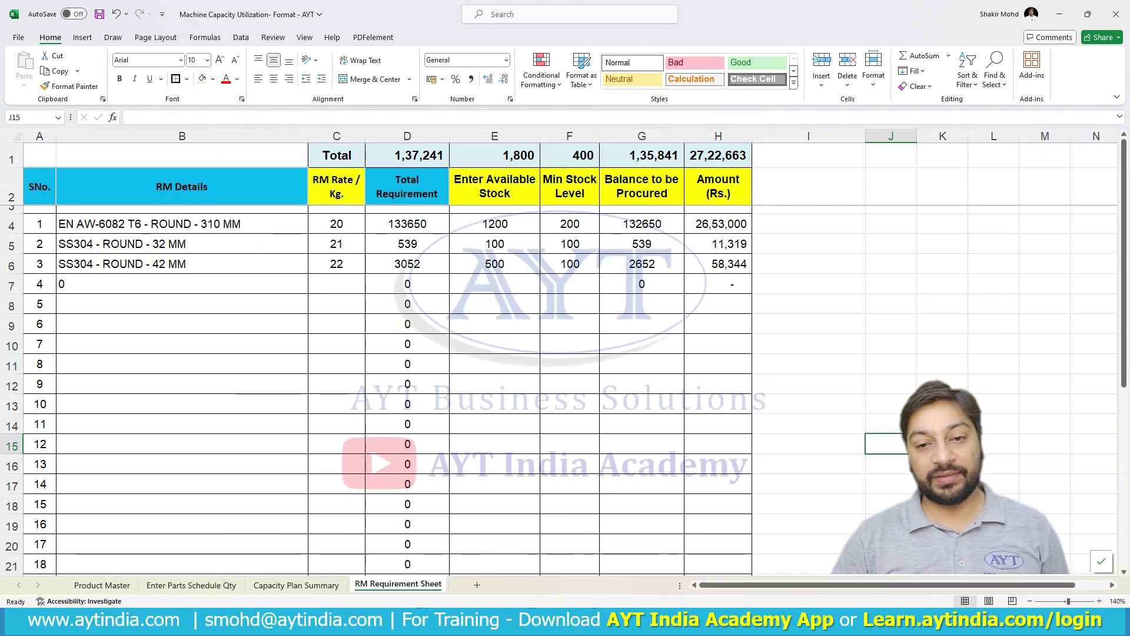
click(337, 223)
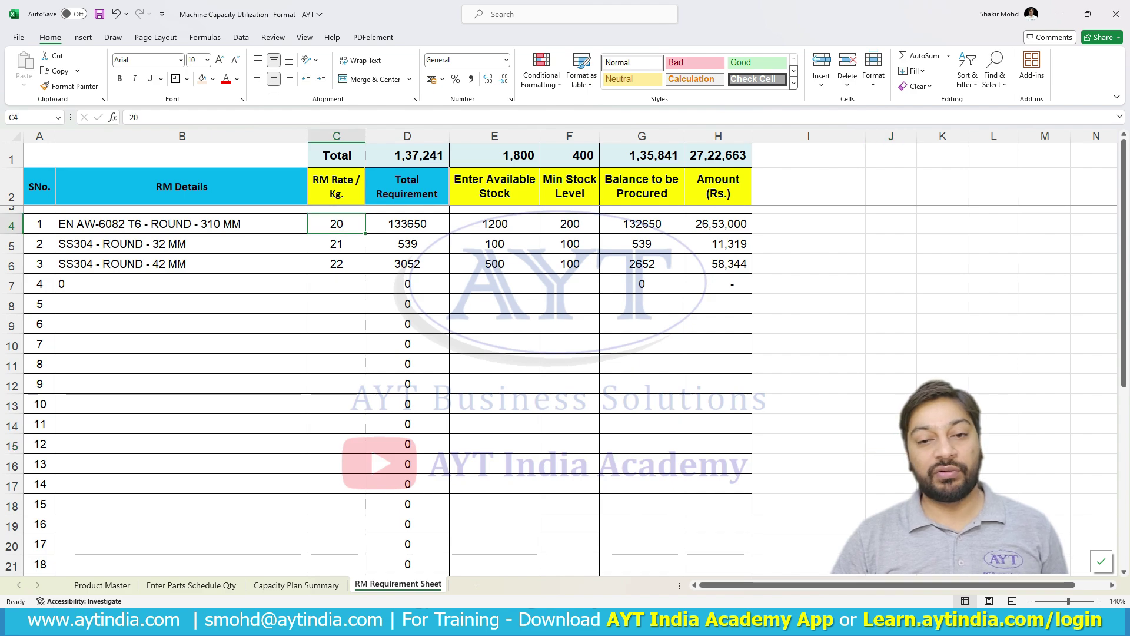
Step: Examine the rates of the two SS304 rounds and the total requirement of all three raw materials
click(337, 244)
click(337, 263)
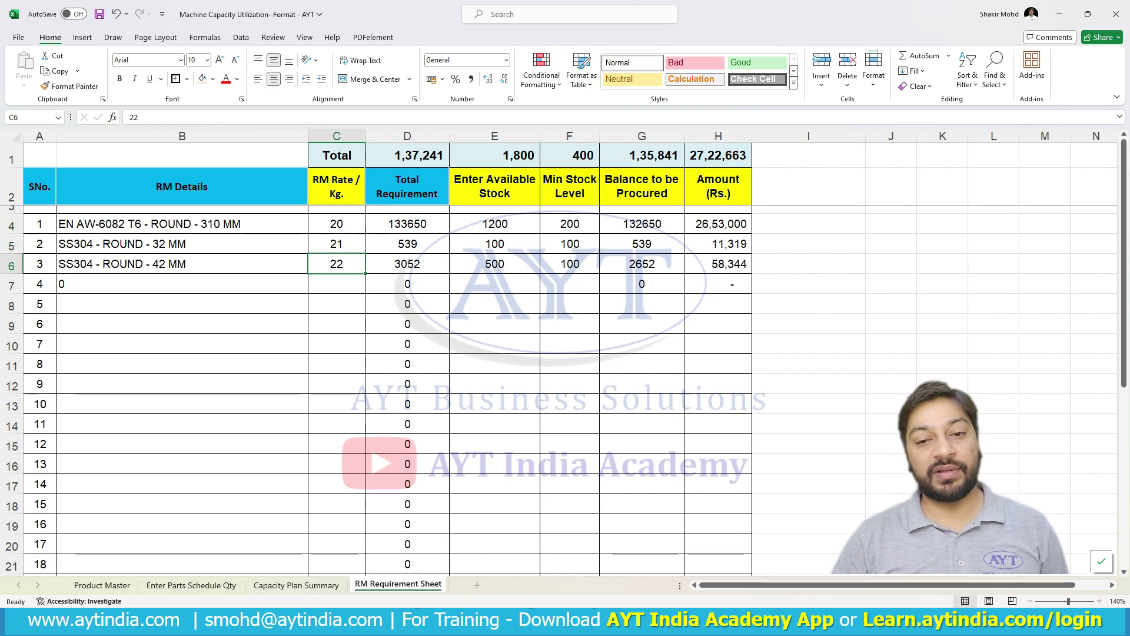
drag(407, 224, 407, 264)
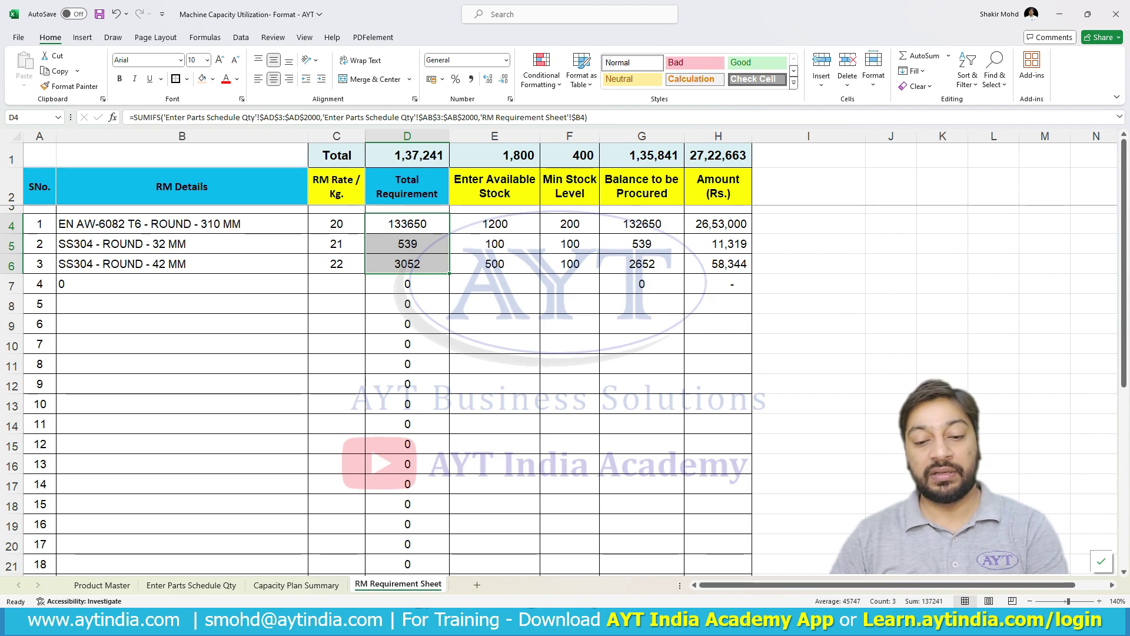
Step: Examine the RM details, part weight and total RM requirement of the five items on the Enter Parts Schedule Qty sheet
click(192, 584)
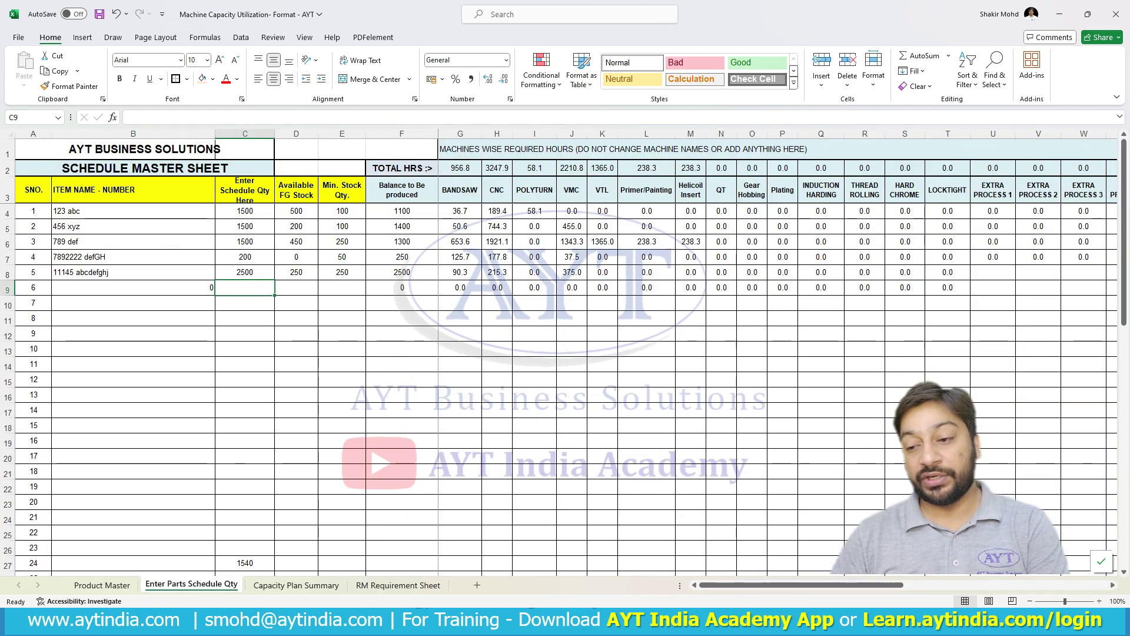
scroll(565, 353, right, 6)
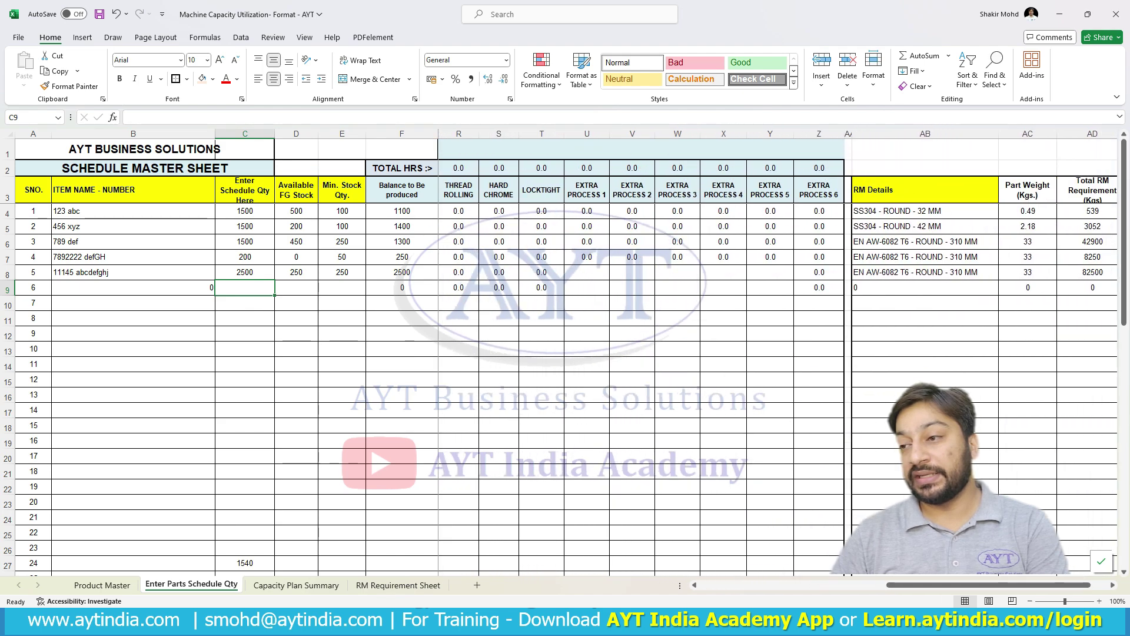
drag(924, 211, 924, 272)
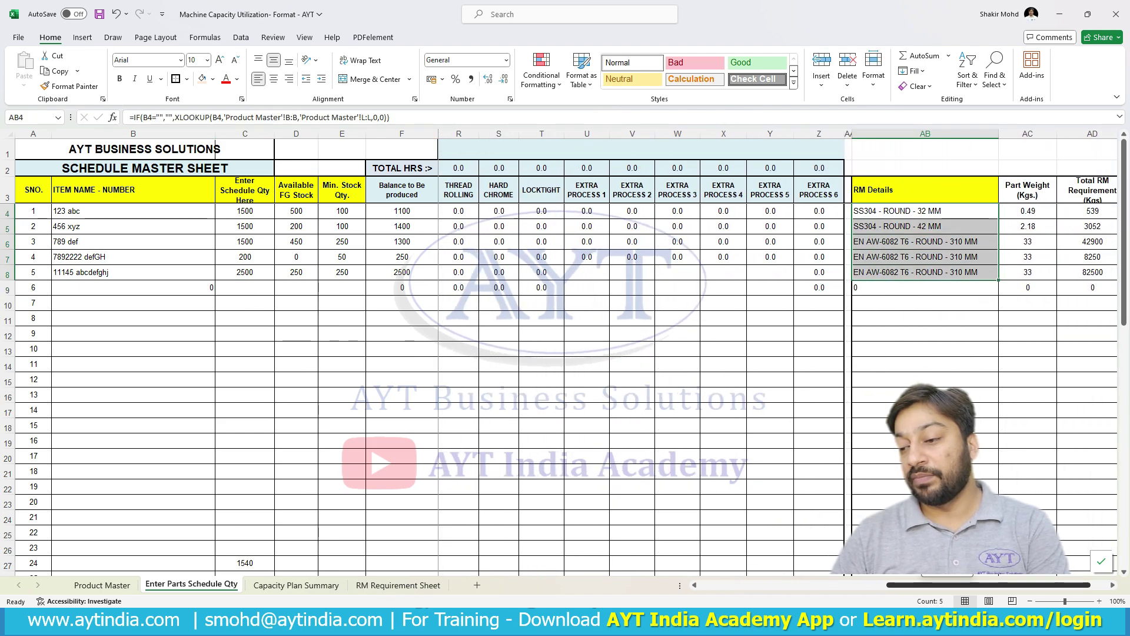
scroll(924, 272, right, 1)
drag(987, 211, 987, 272)
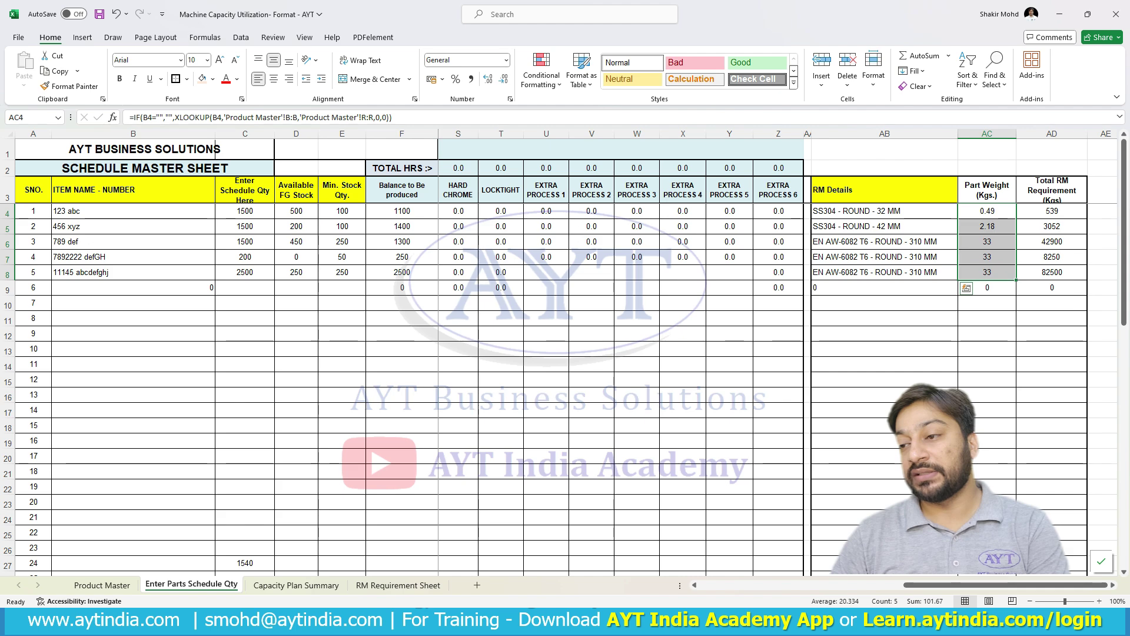
drag(1052, 210, 1052, 272)
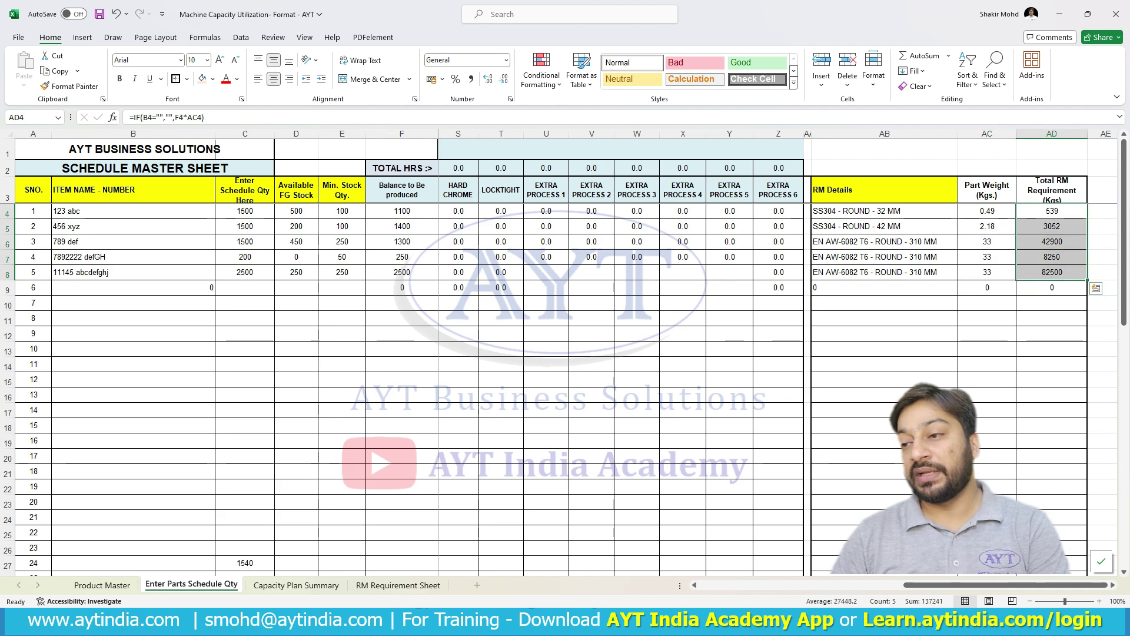
Step: Check the part weight and total RM requirement of item 11145 abcdefghj
click(987, 272)
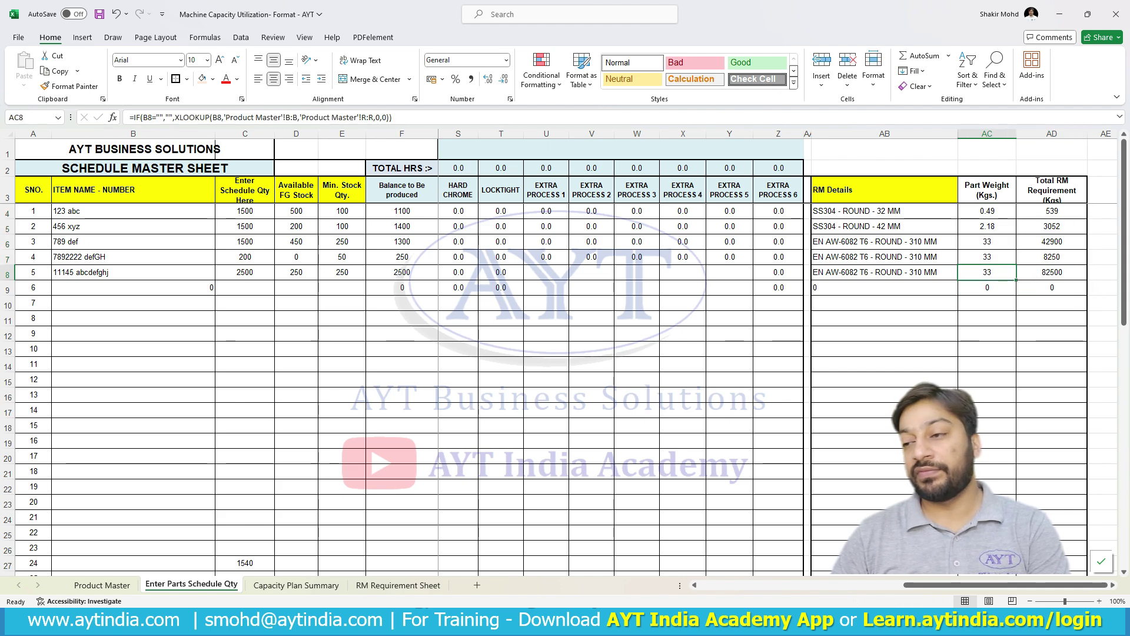
click(1051, 271)
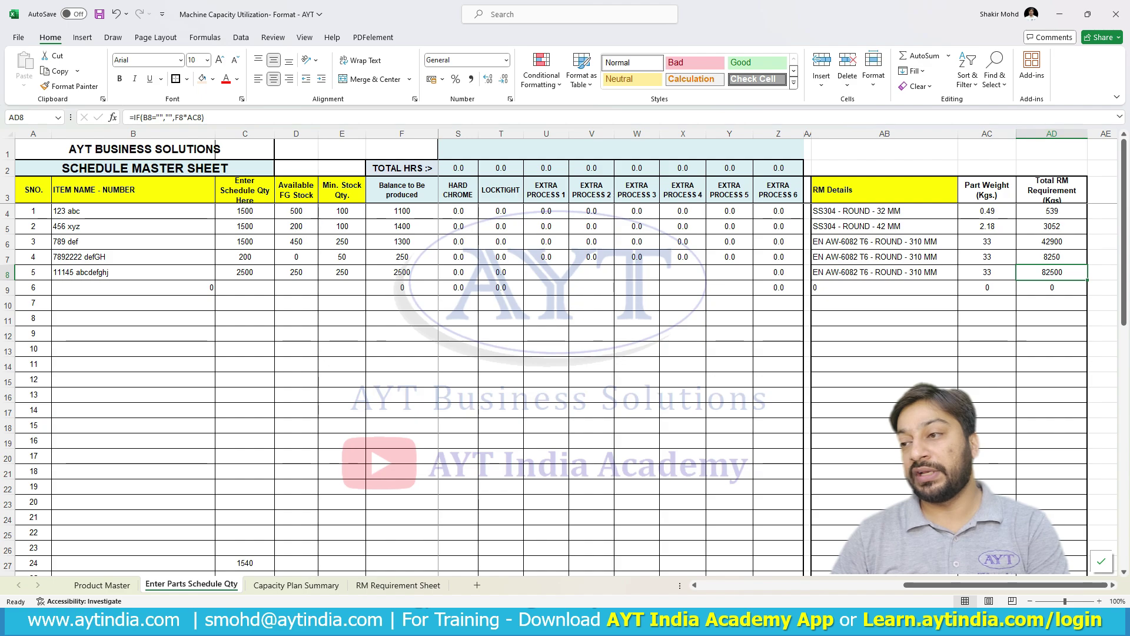
drag(1087, 134, 1087, 133)
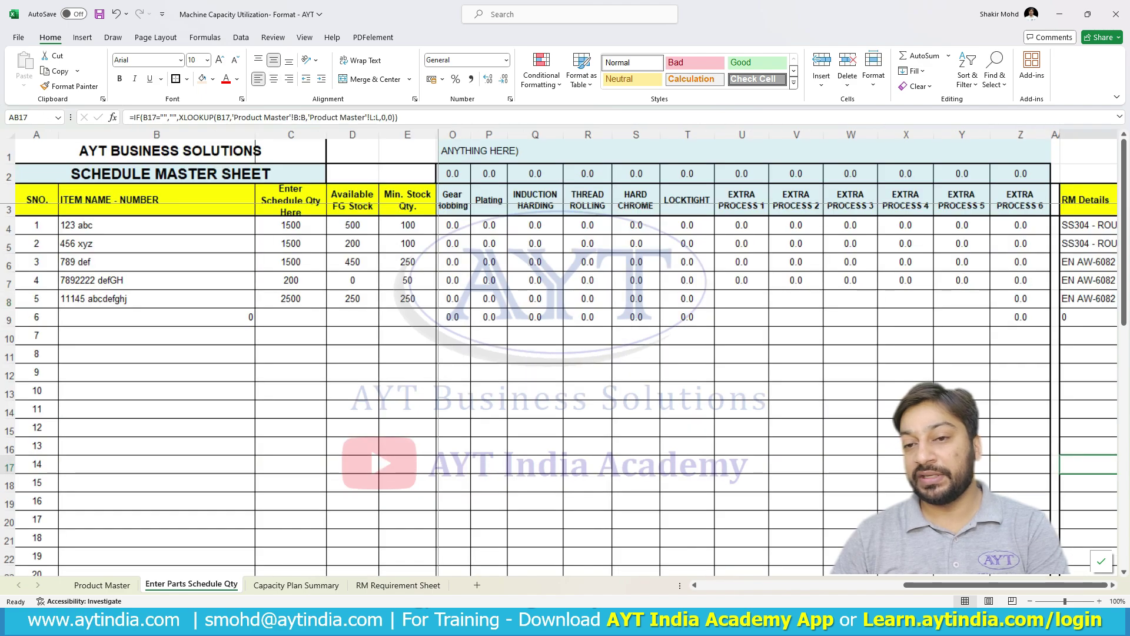
scroll(565, 353, down, 4)
scroll(565, 353, up, 4)
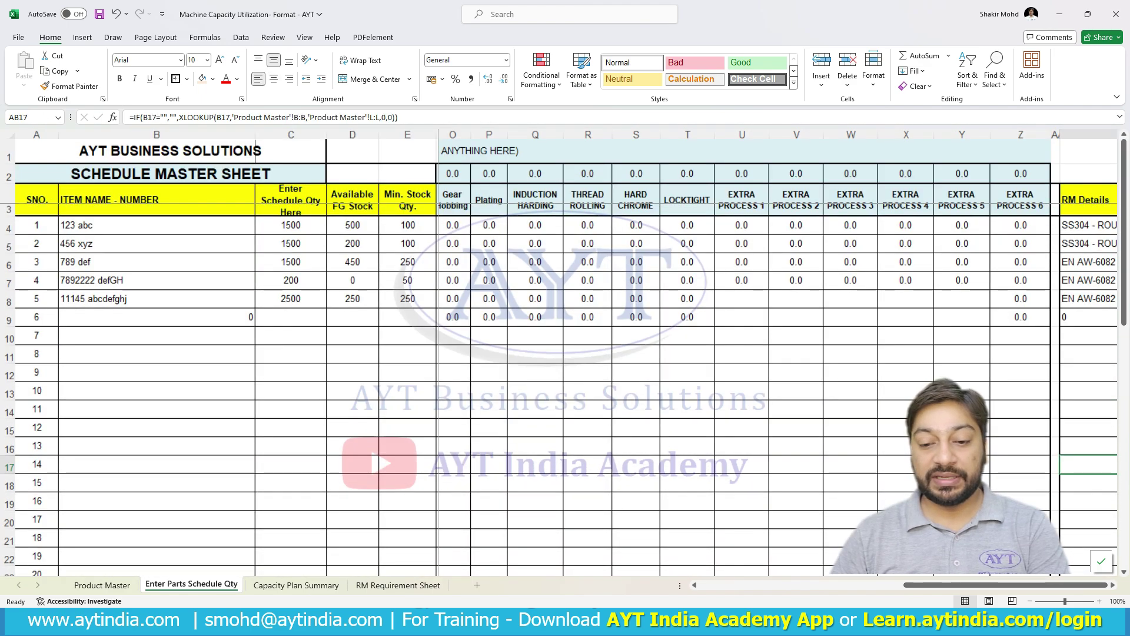
Step: Review the RM details, rates and total requirement of the three raw materials on the RM Requirement Sheet
click(398, 585)
drag(181, 223, 182, 264)
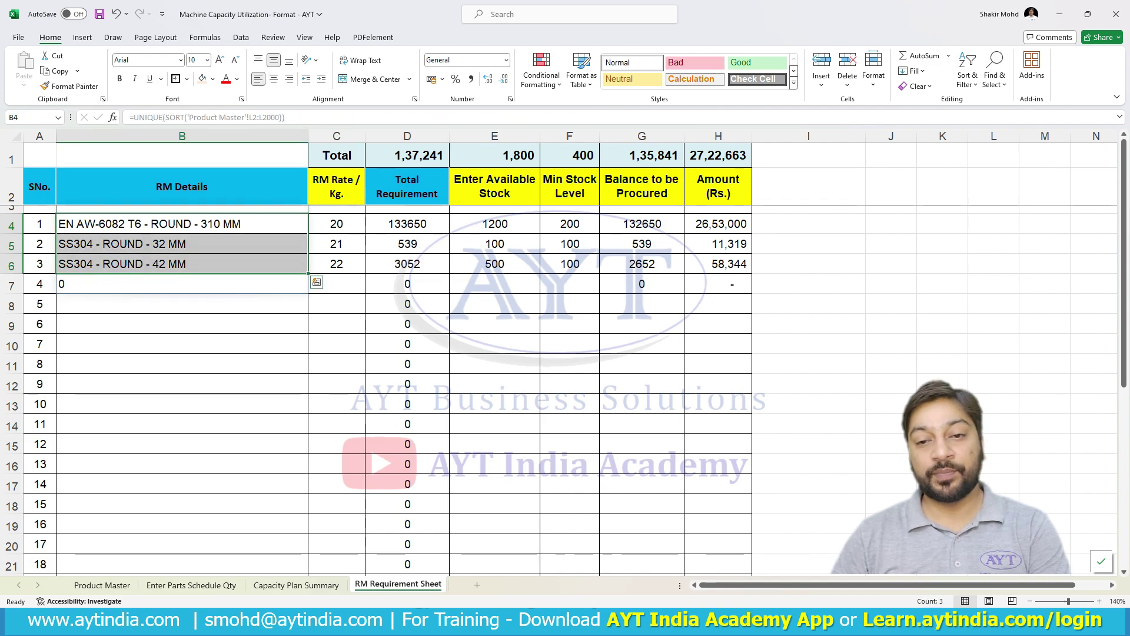
key(Right)
key(shift+Down)
key(shift+Down)
key(Right)
key(shift+Down)
key(shift+Down)
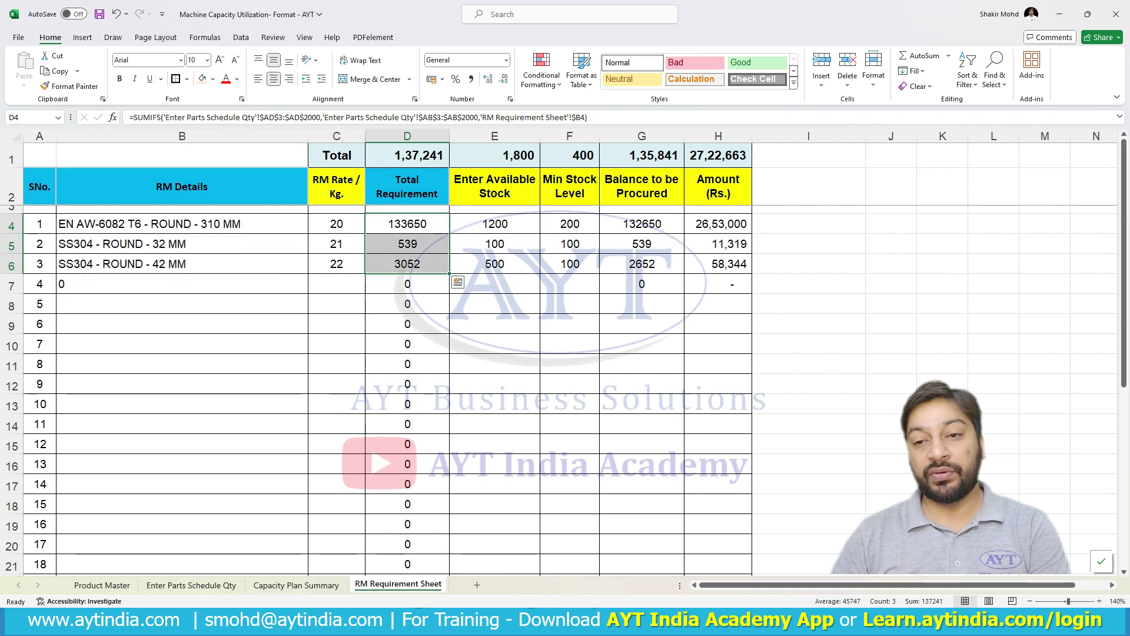
Step: Set the available stock of SS304 - ROUND - 42 MM to 200
key(Right)
key(Down)
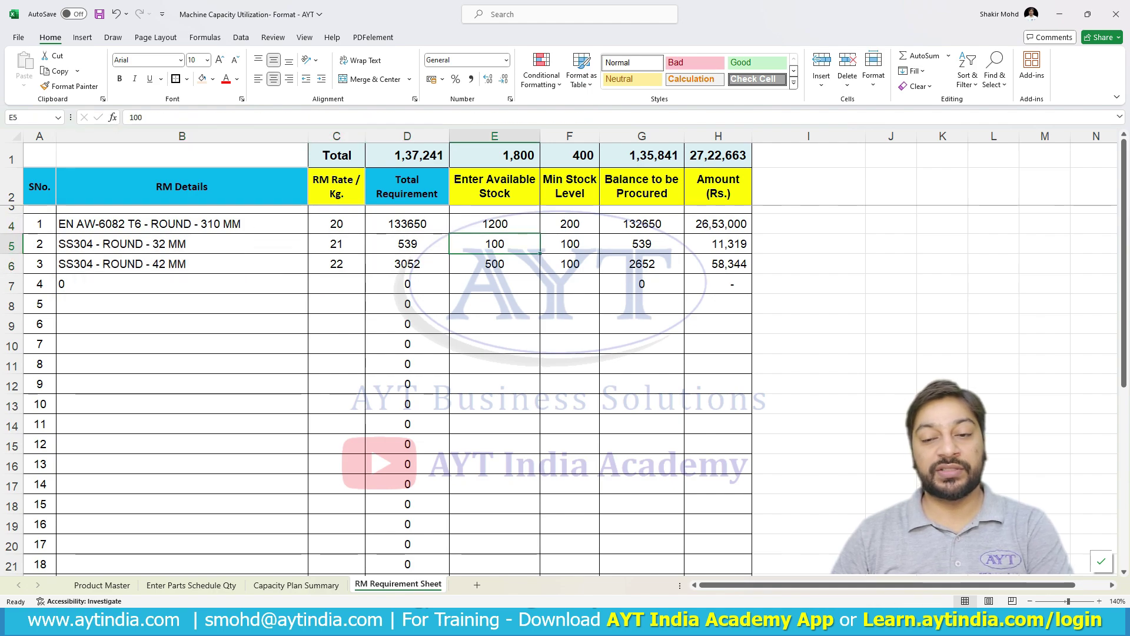
key(Down)
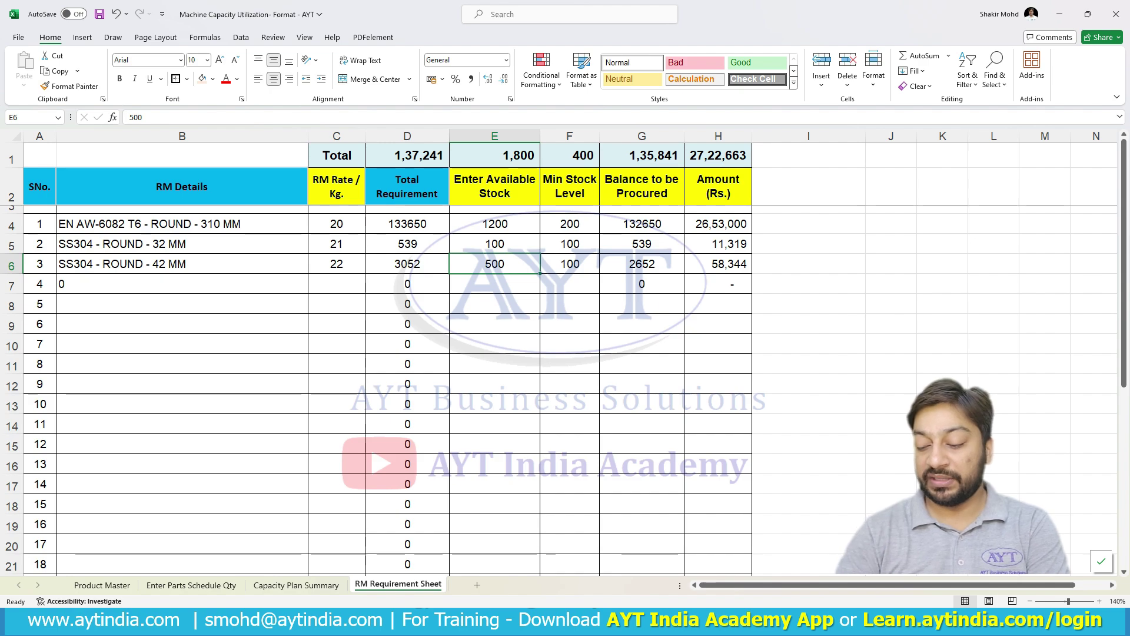
text(200)
key(Return)
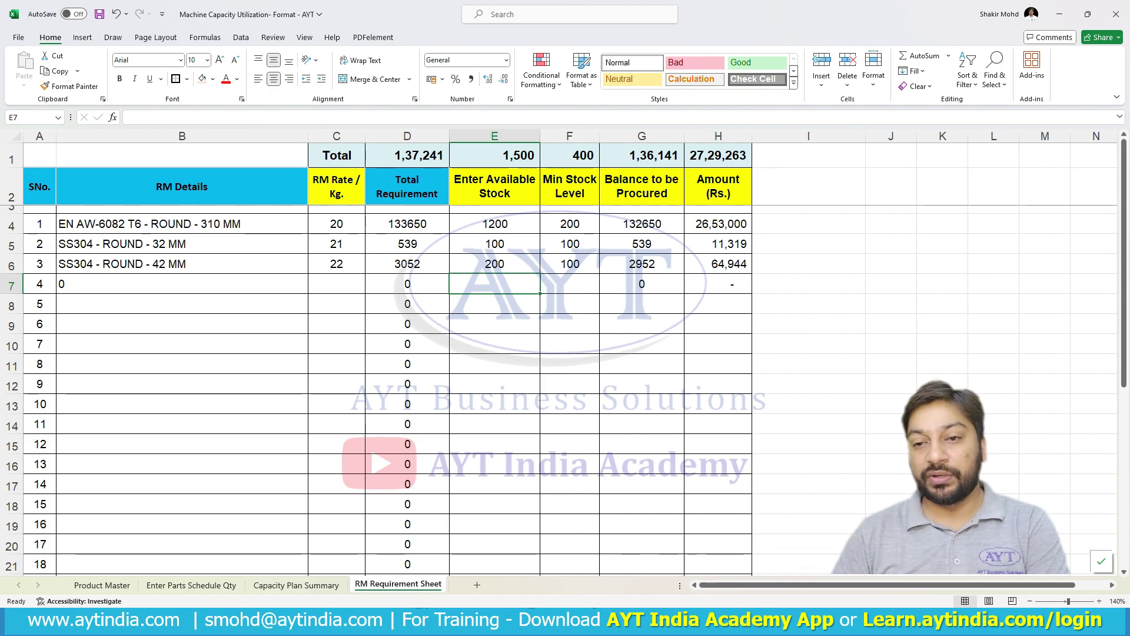
Step: Review the available stock and minimum stock level of the three raw materials
key(Up)
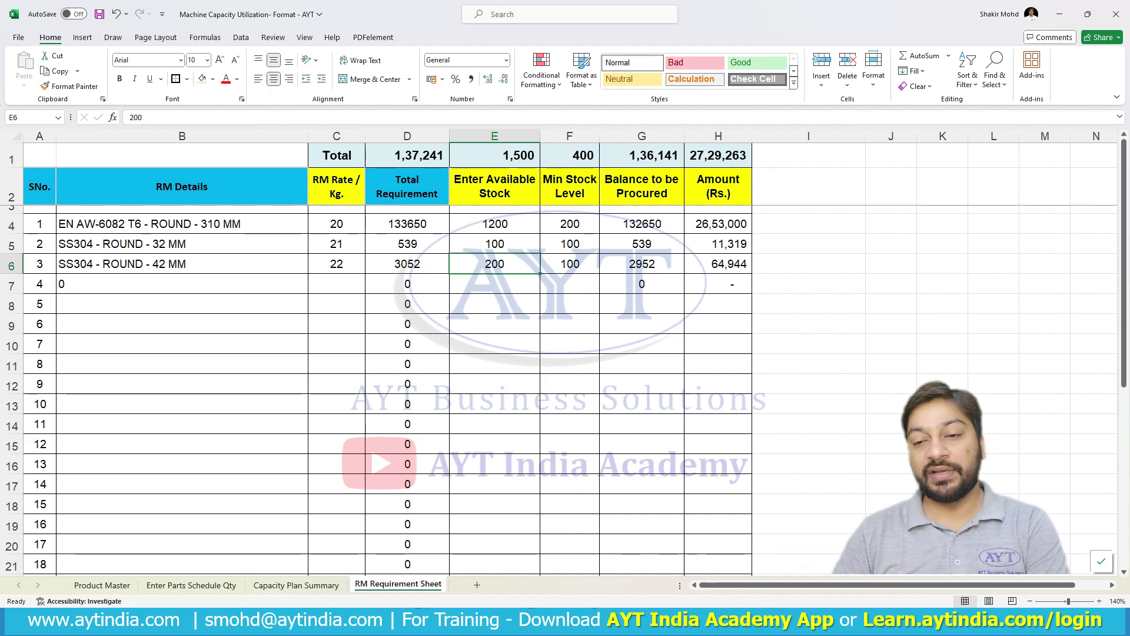
key(Up)
key(Up)
key(Right)
key(Down)
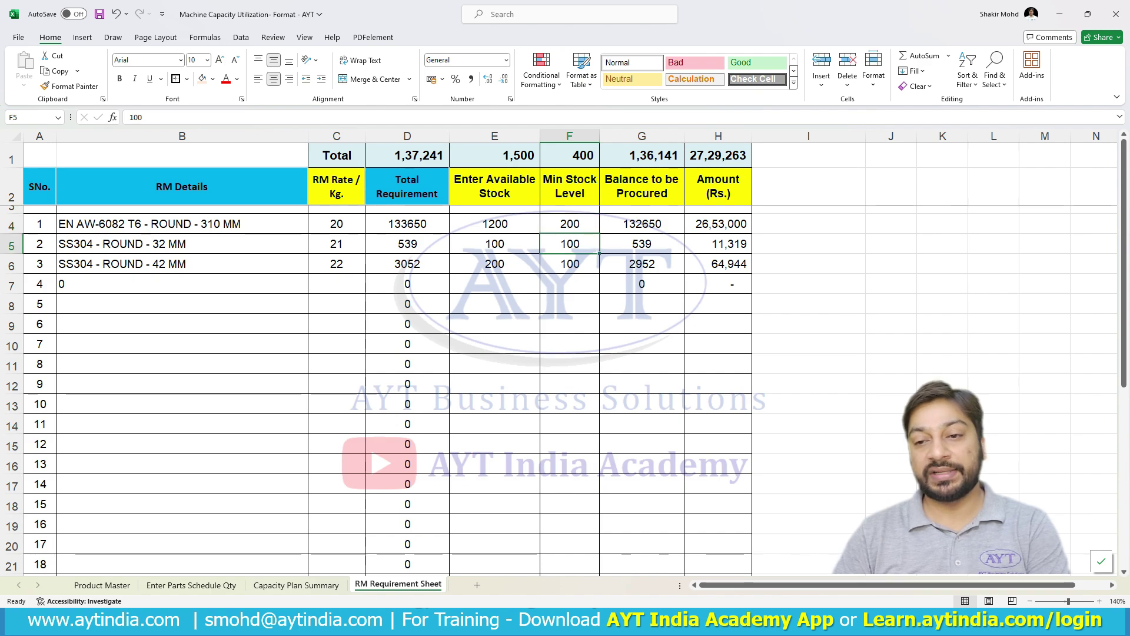
key(Down)
Step: Examine the balance to be procured and the amount in rupees for the three raw materials
key(Up)
key(Up)
key(Right)
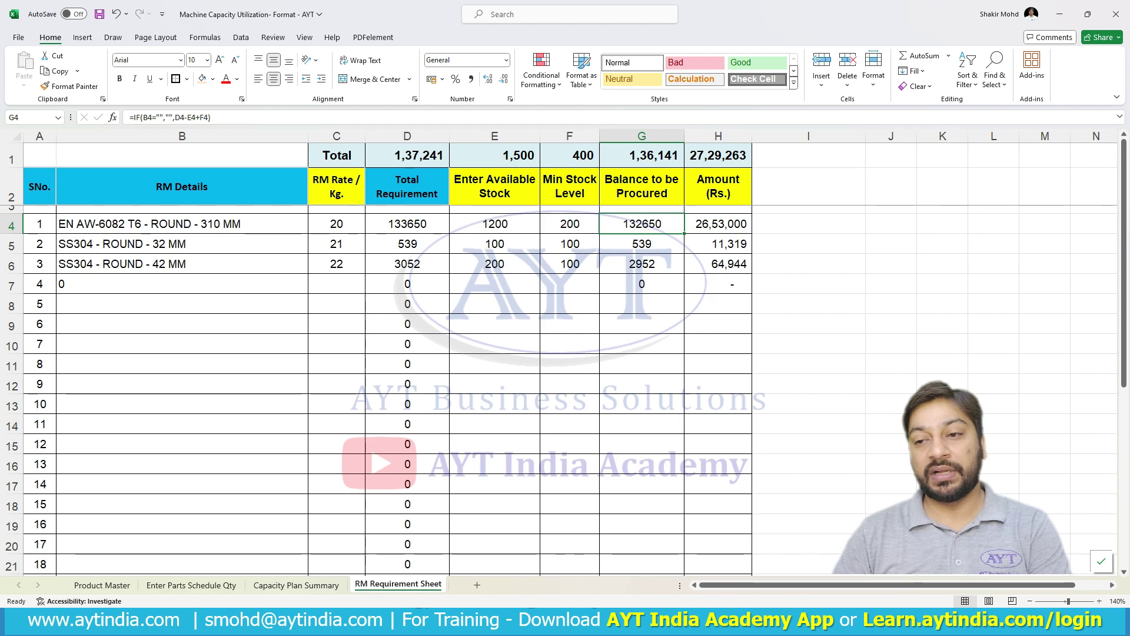
key(Down)
key(Down)
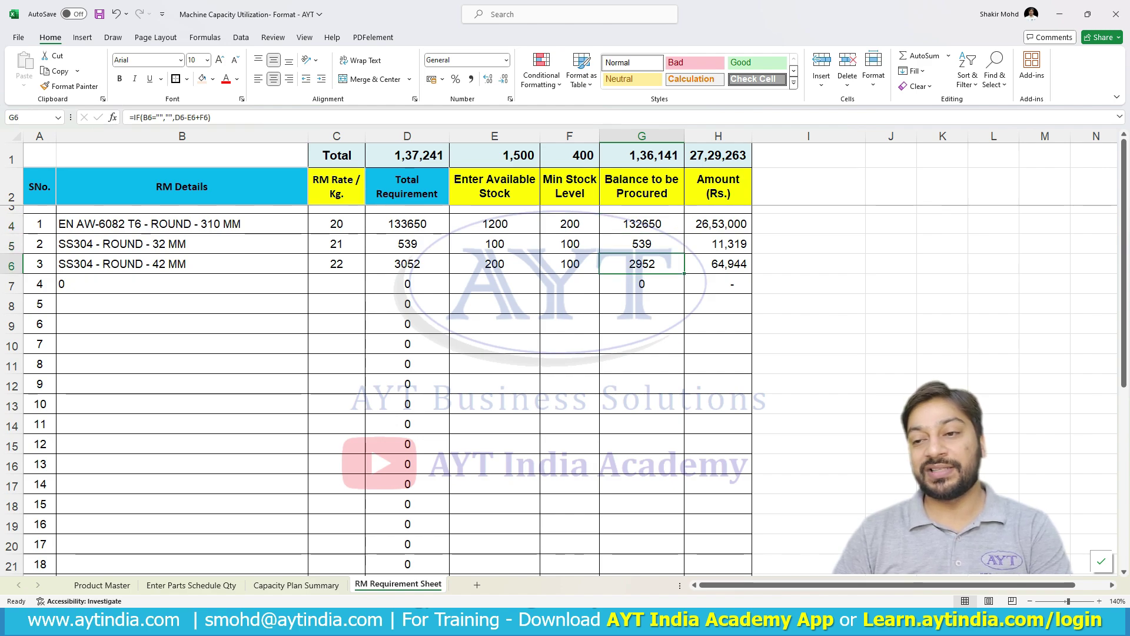
drag(718, 223, 718, 265)
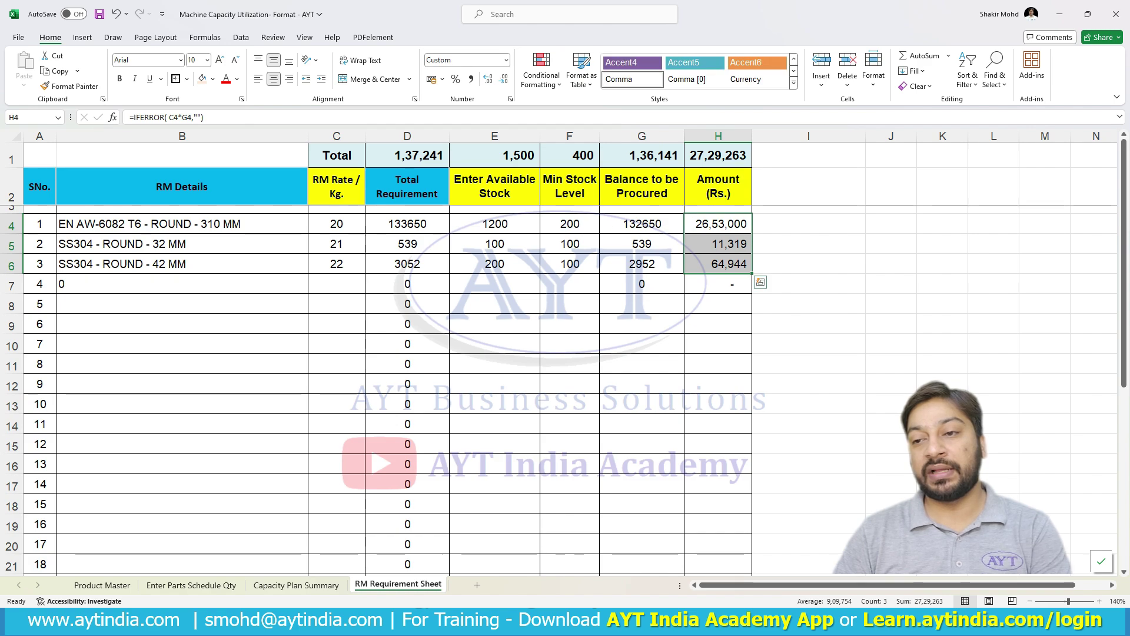